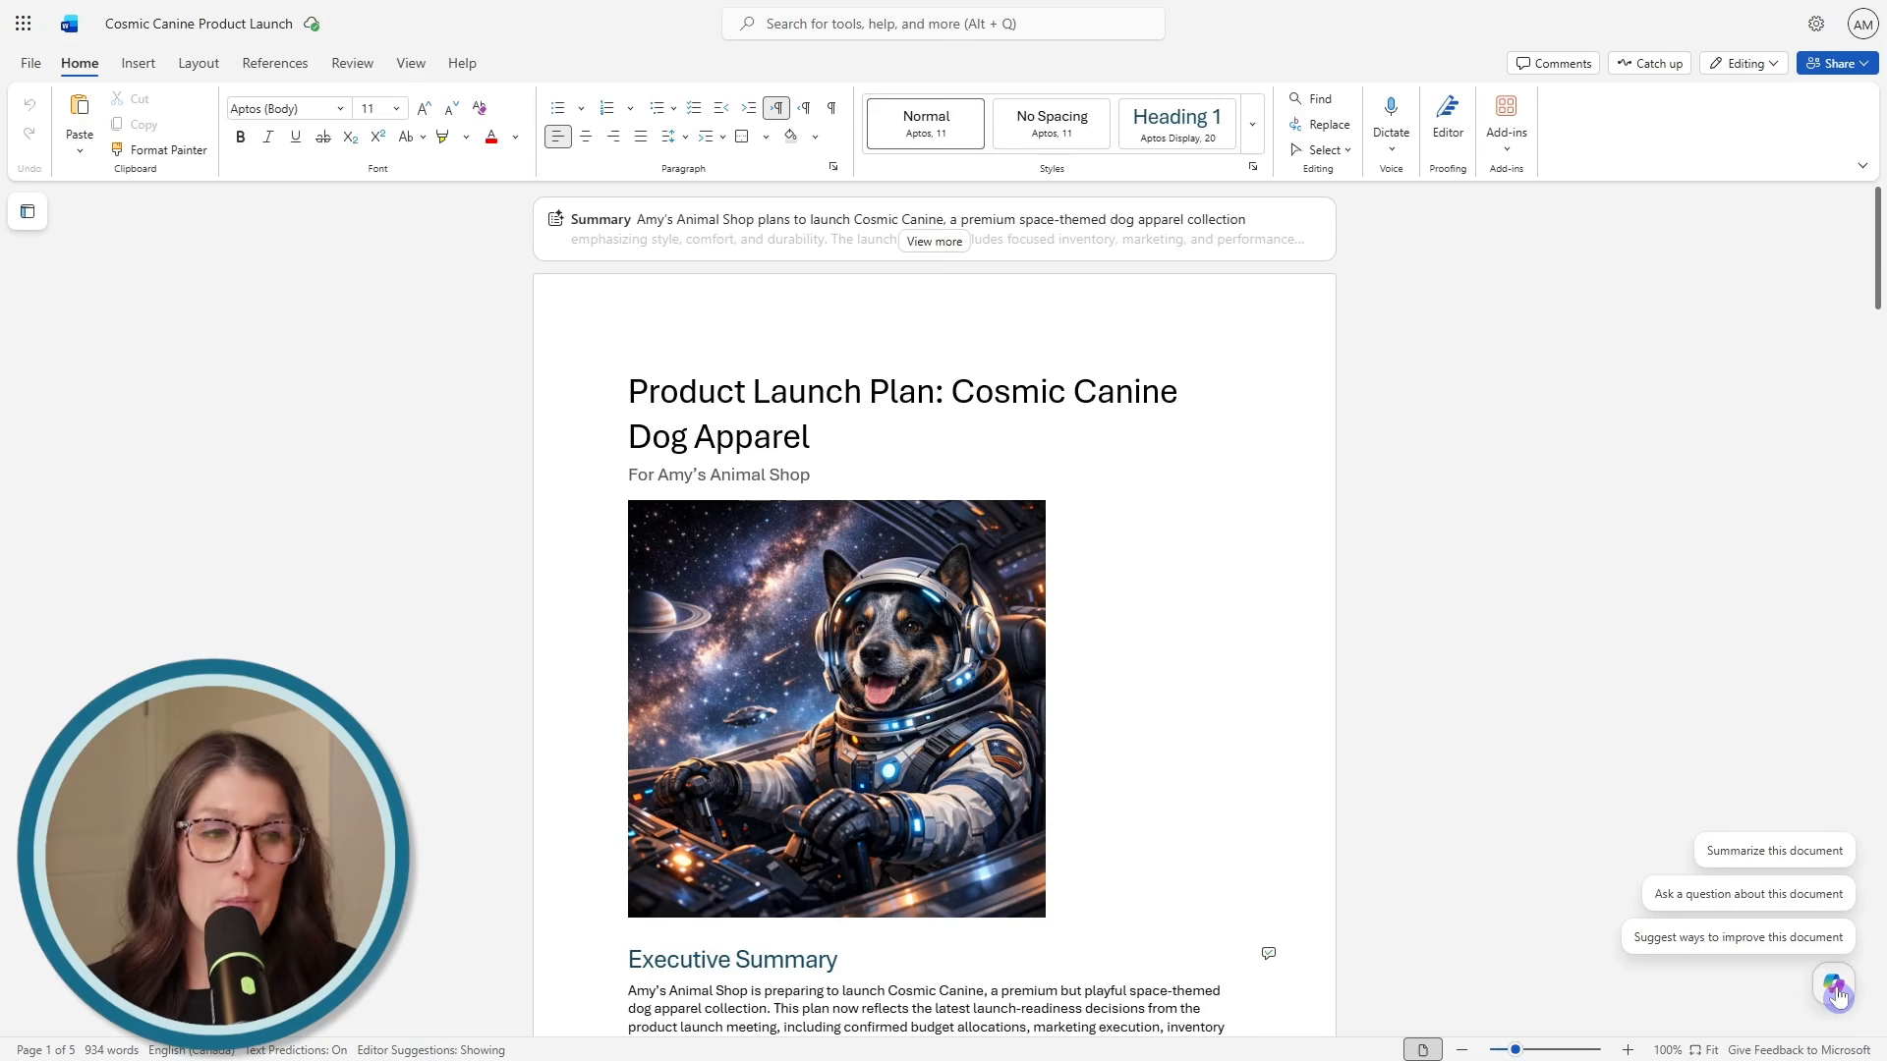
Move the floating Copilot button to the ribbon and open Copilot from its new place
right_click(1837, 995)
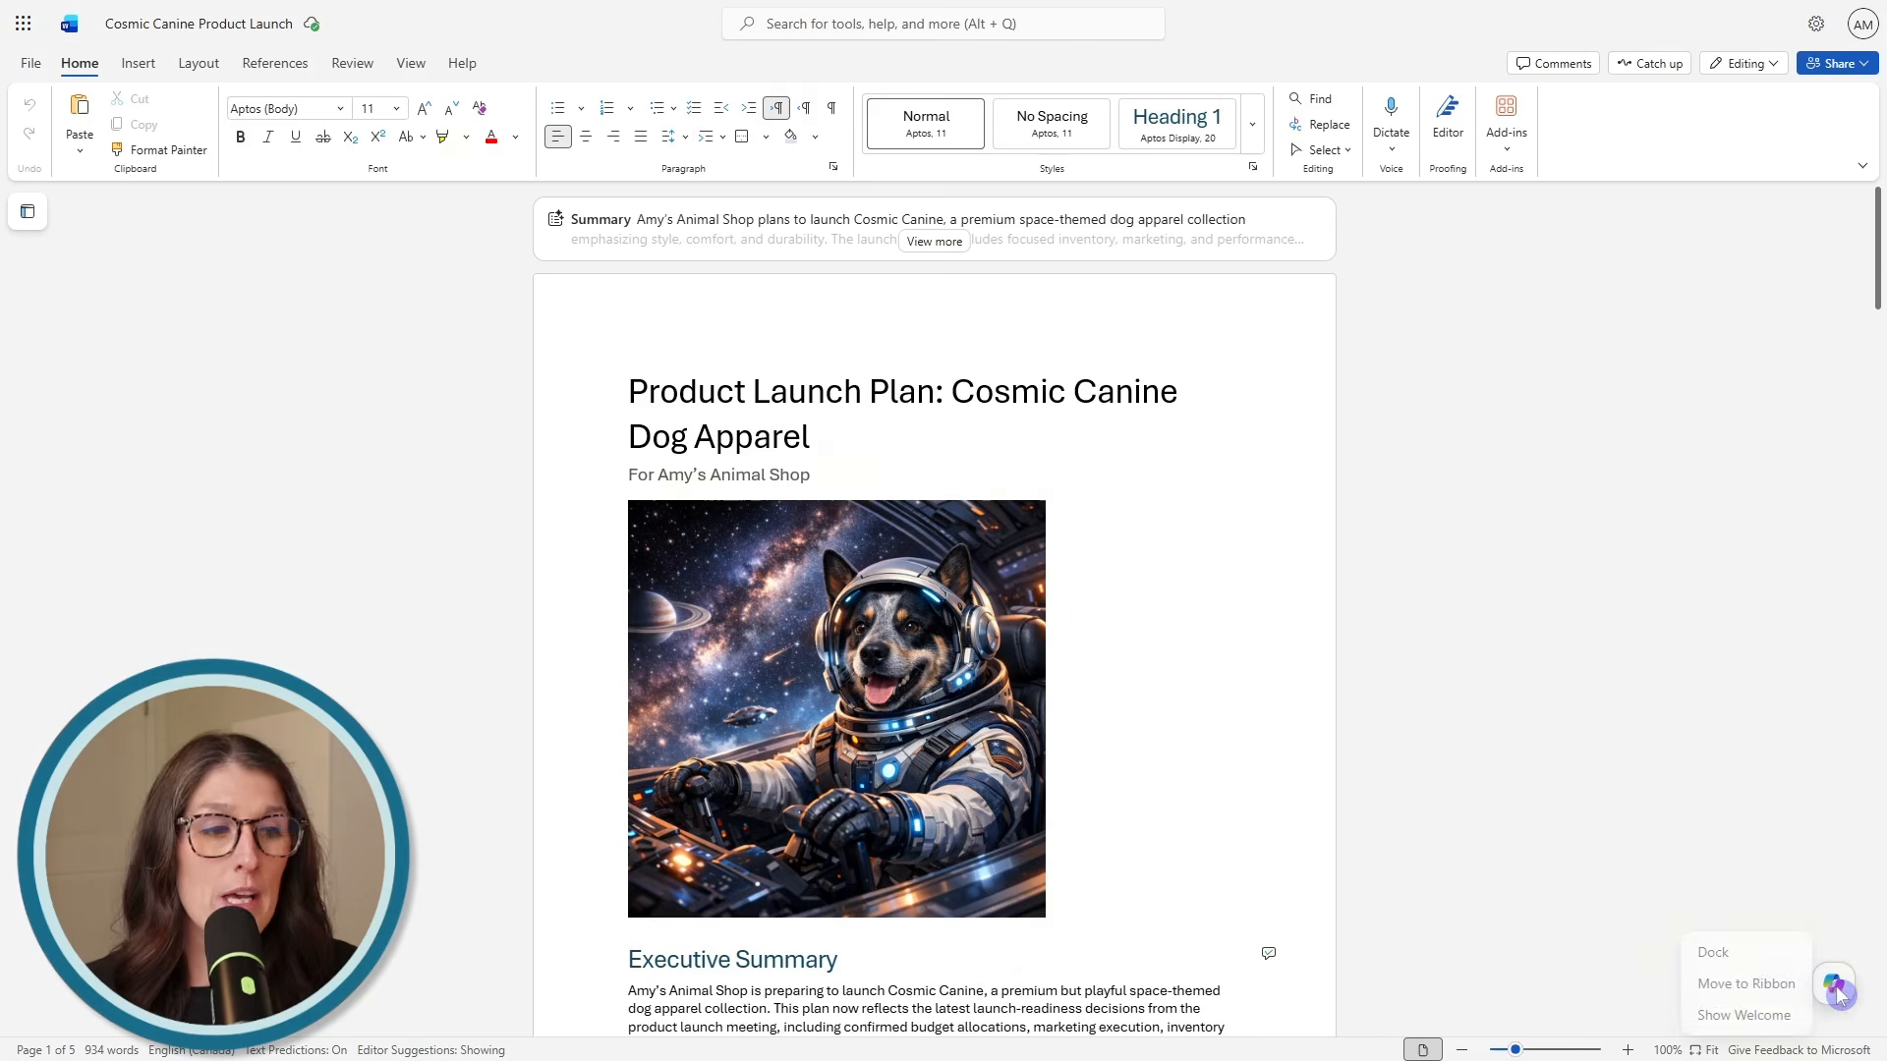
click(1769, 985)
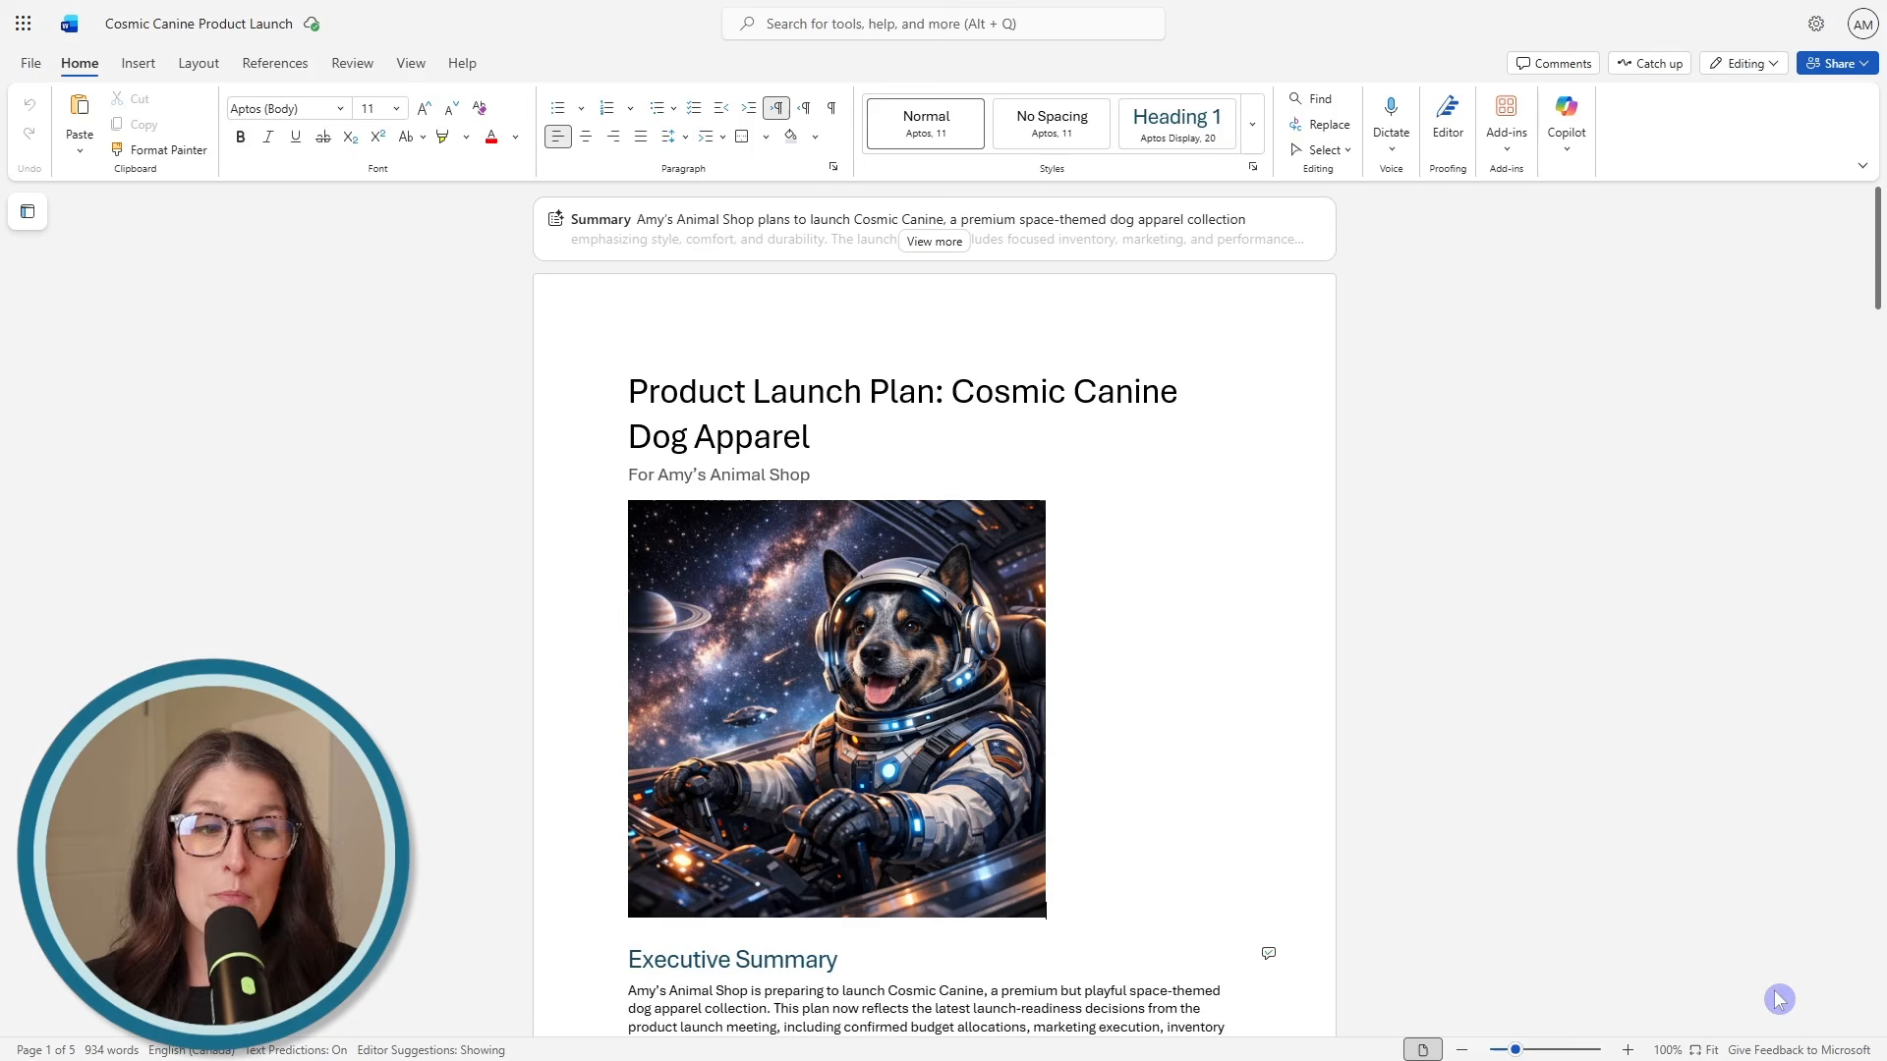
click(1569, 108)
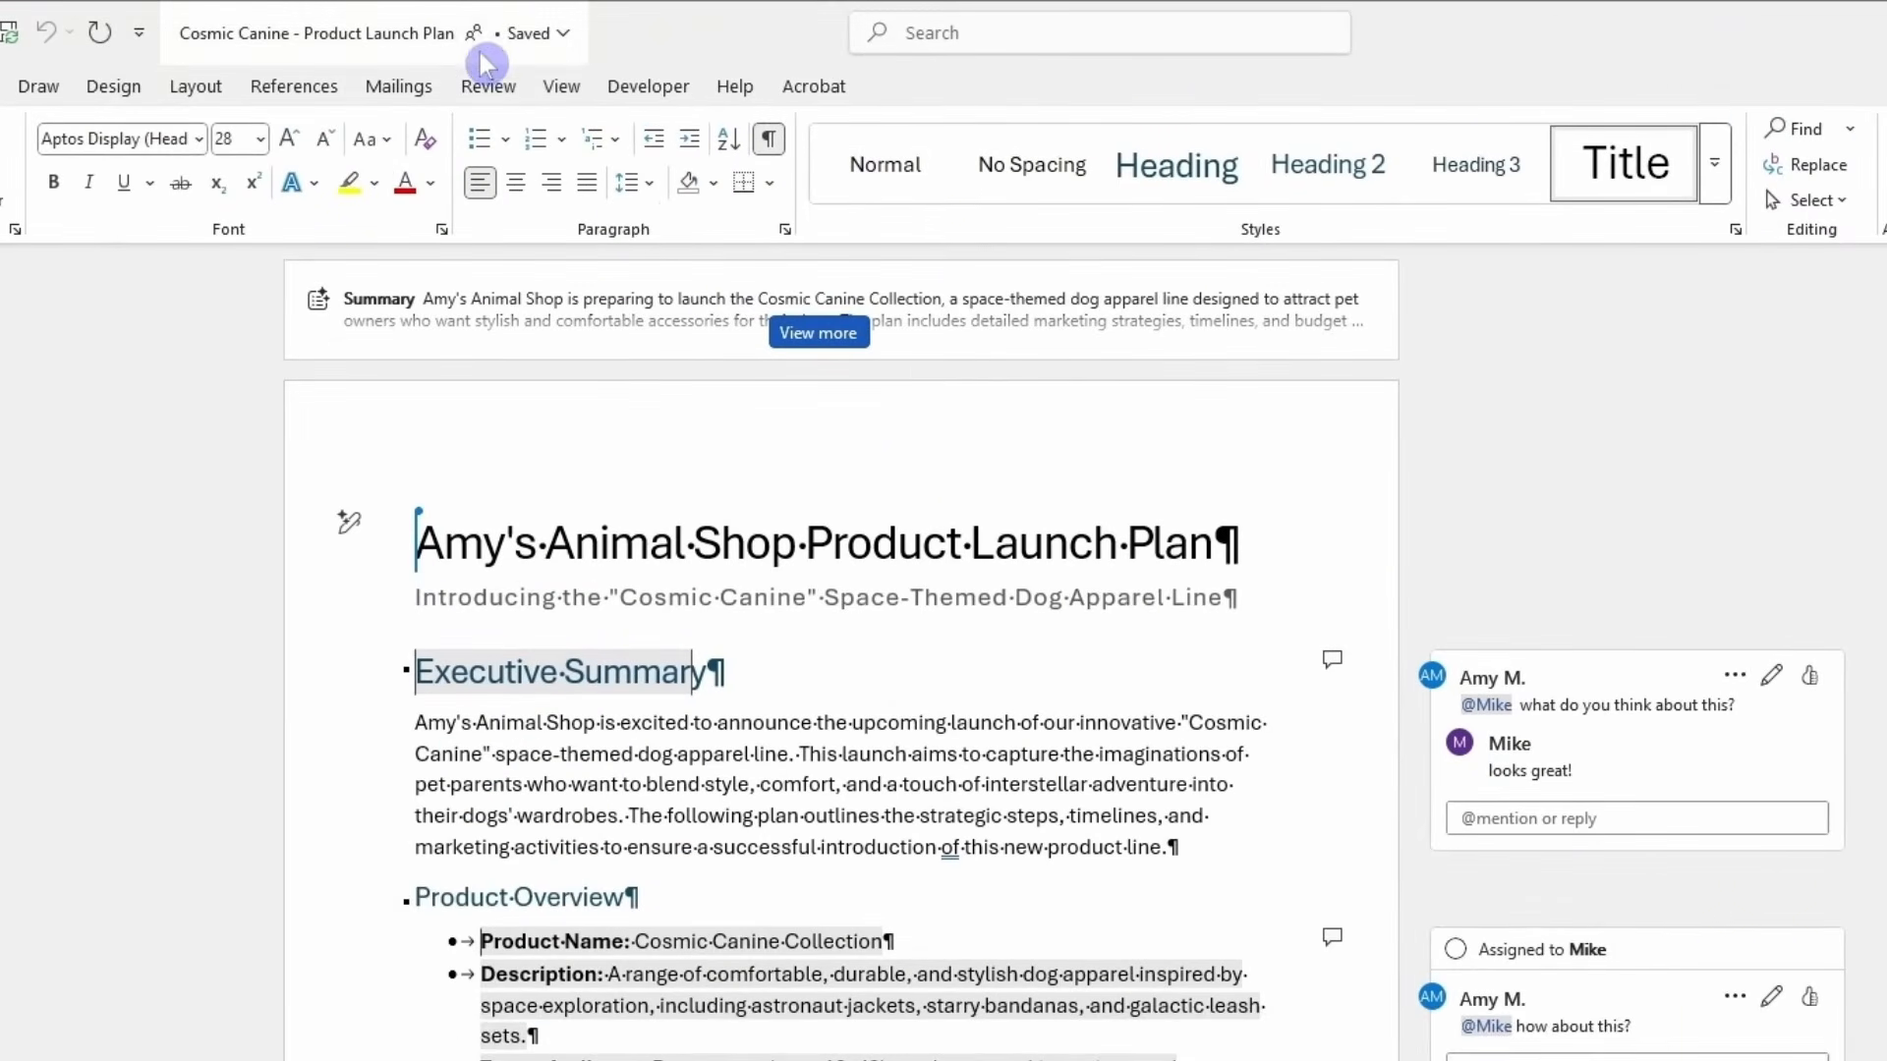
View the file name and storage location of the Cosmic Canine - Product Launch Plan document
click(482, 40)
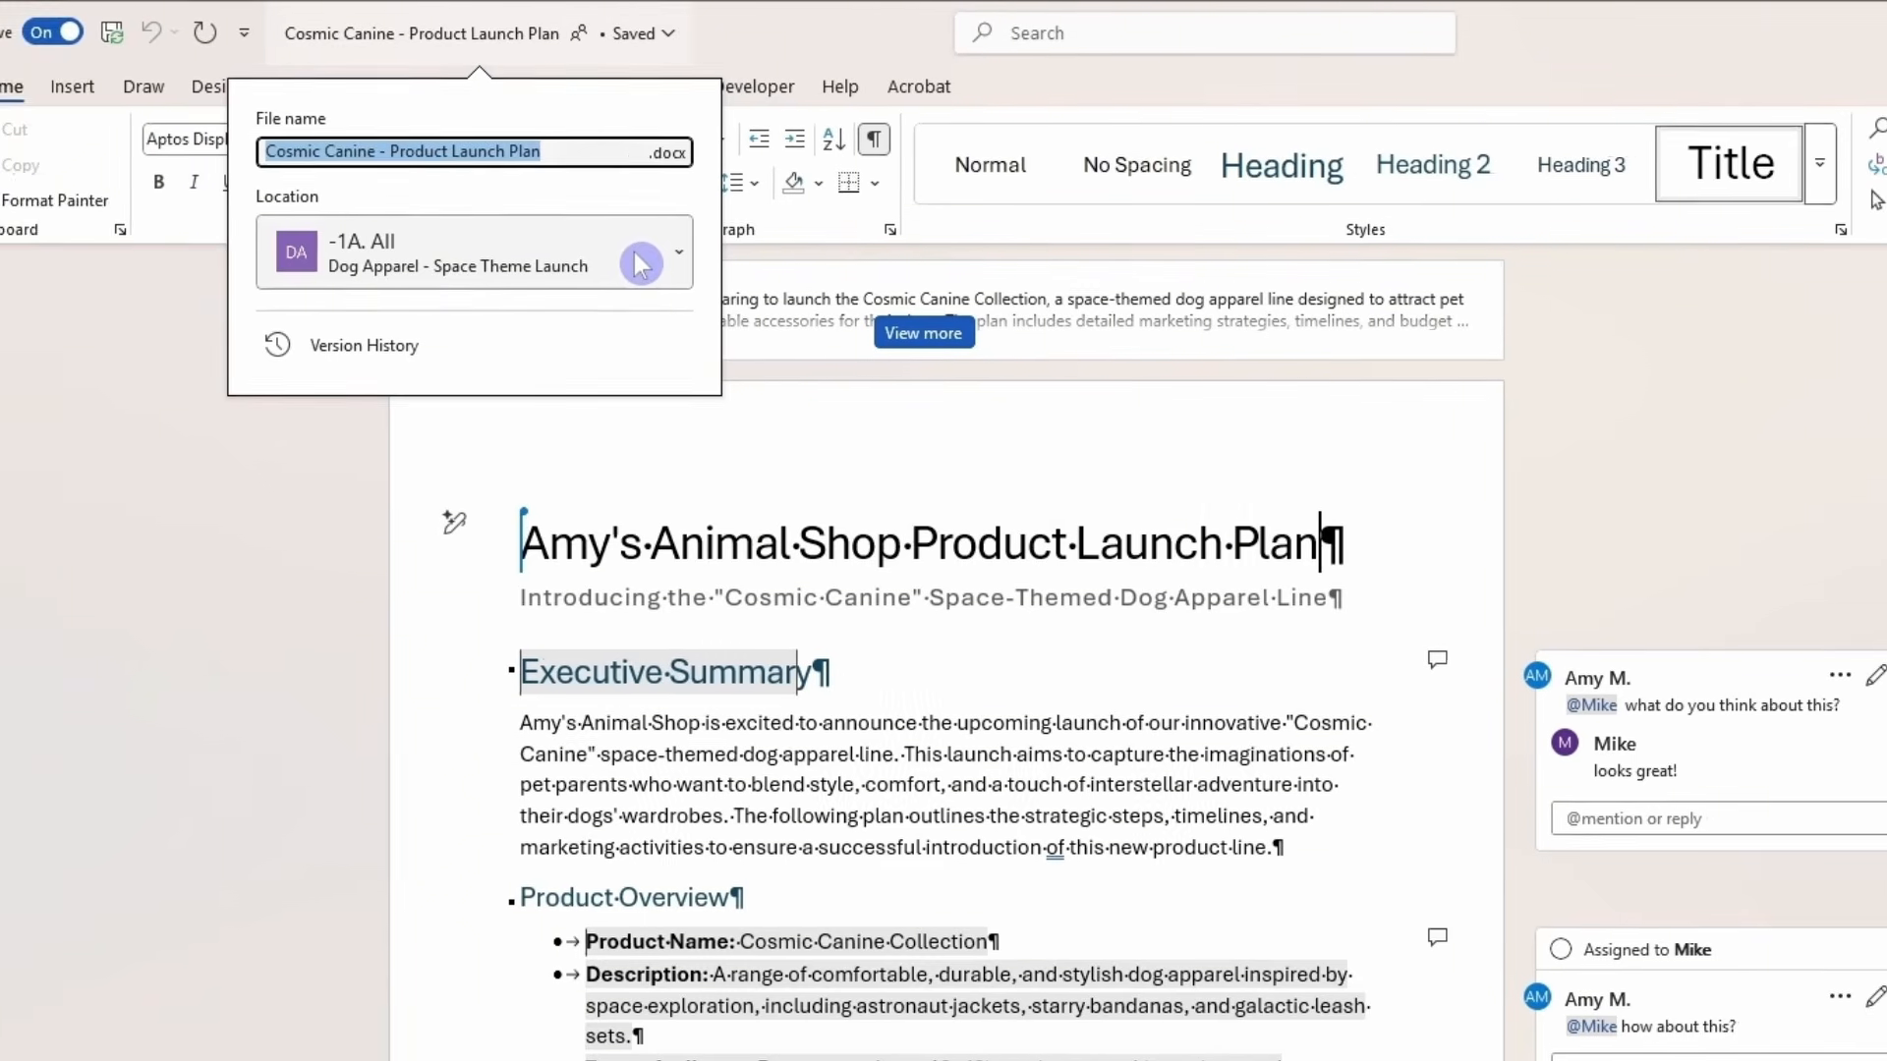
click(213, 357)
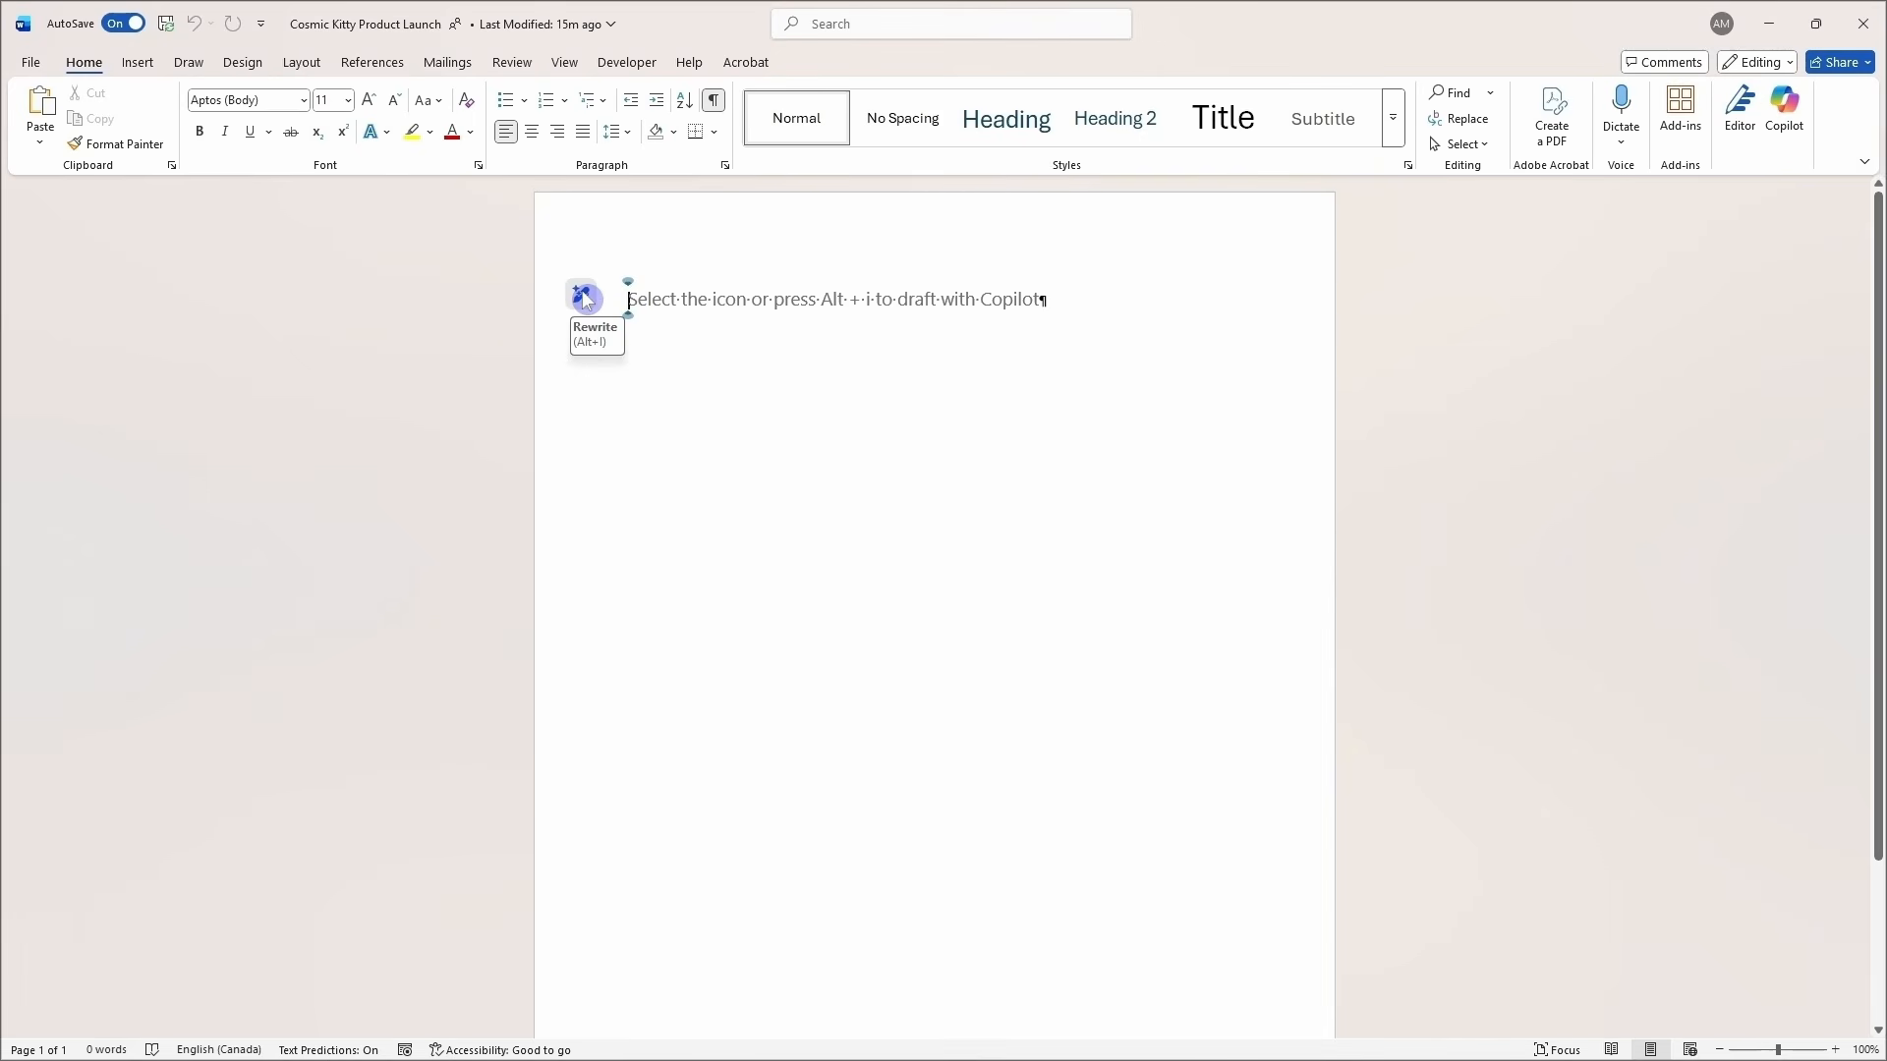
Open the Copilot draft prompt in the blank document and browse the files, meetings and emails available as references
click(582, 292)
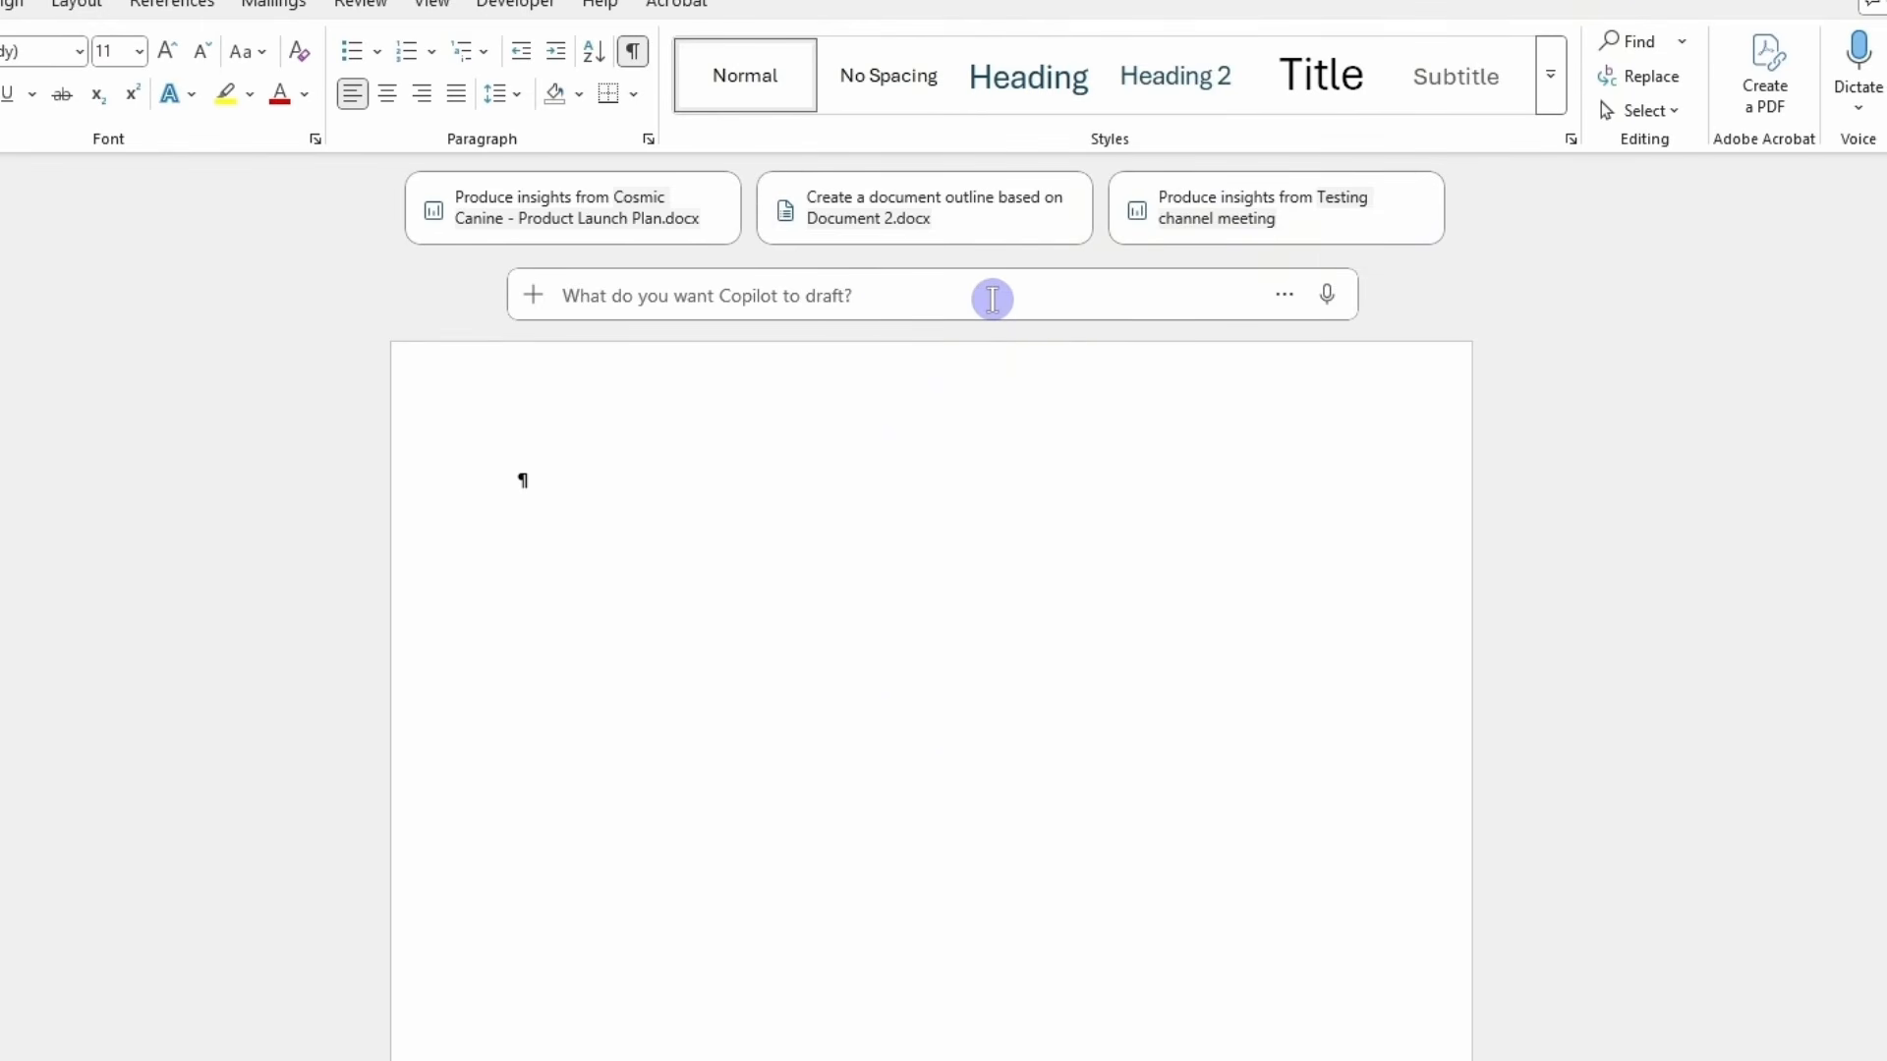
click(534, 297)
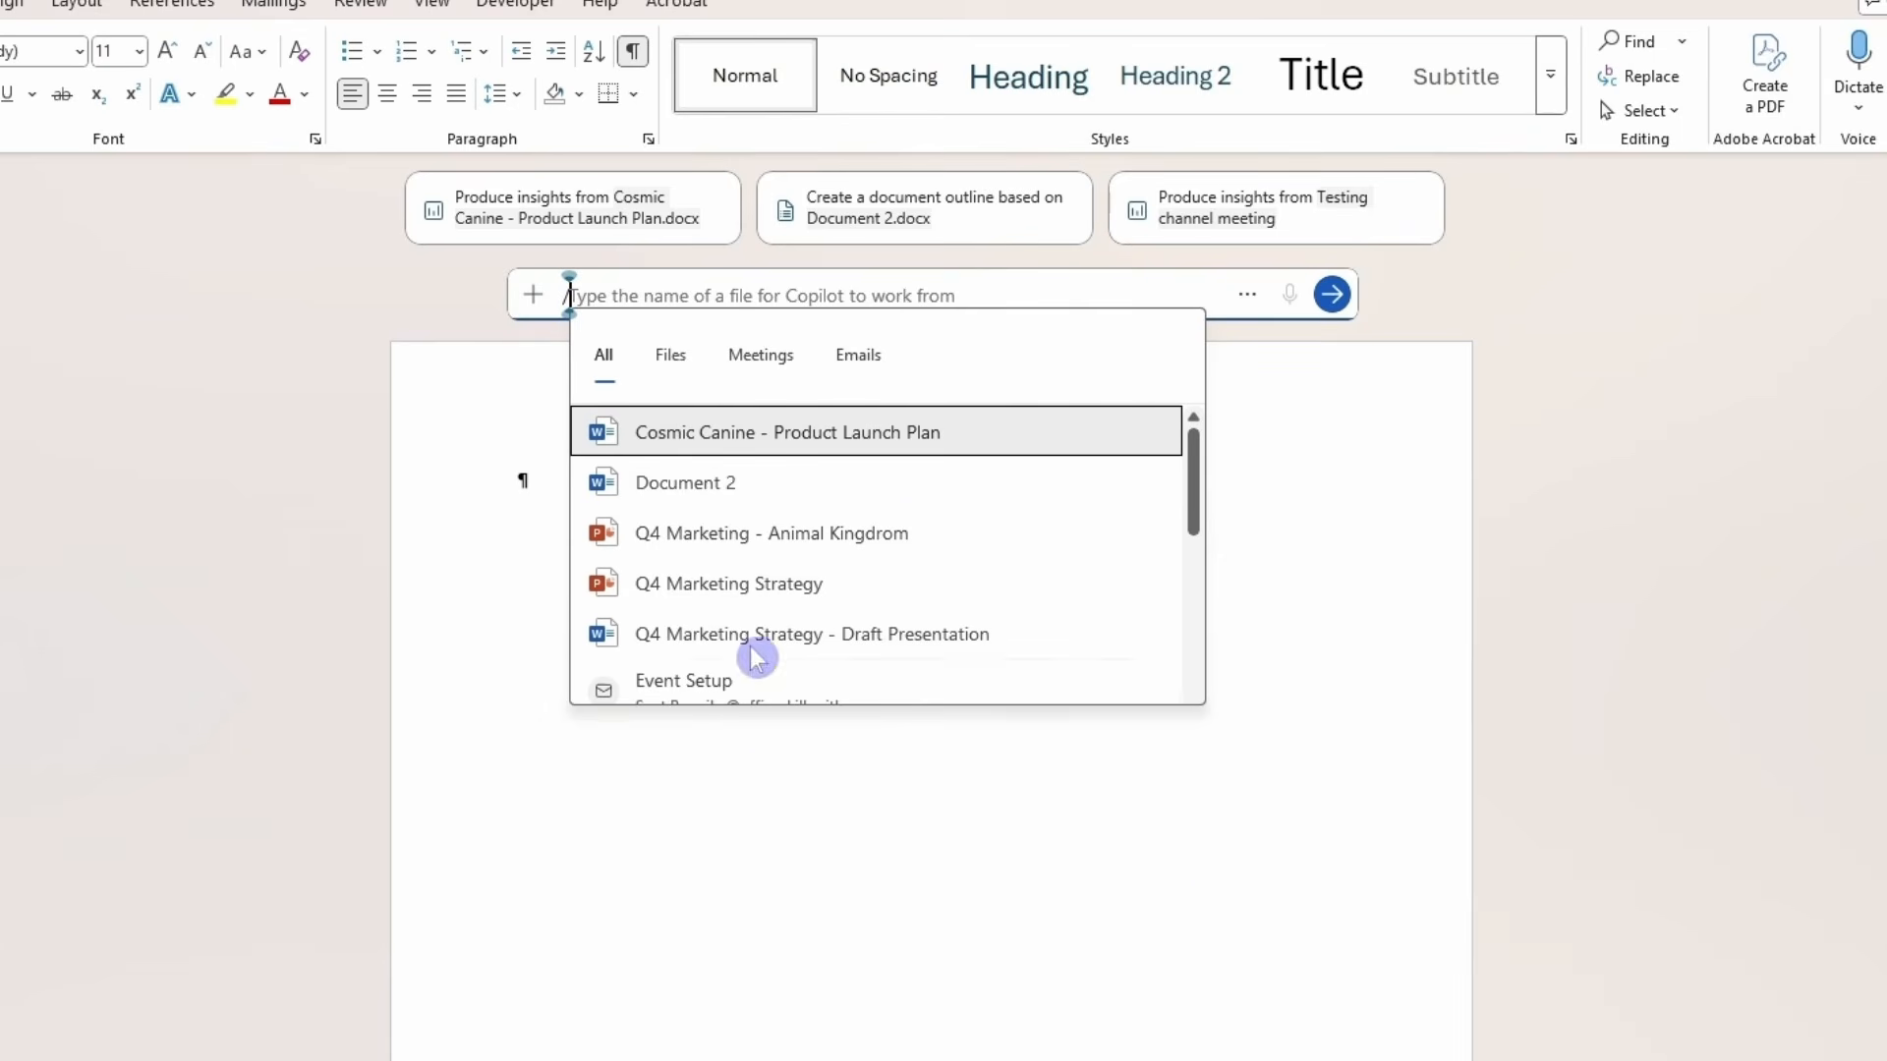
click(670, 368)
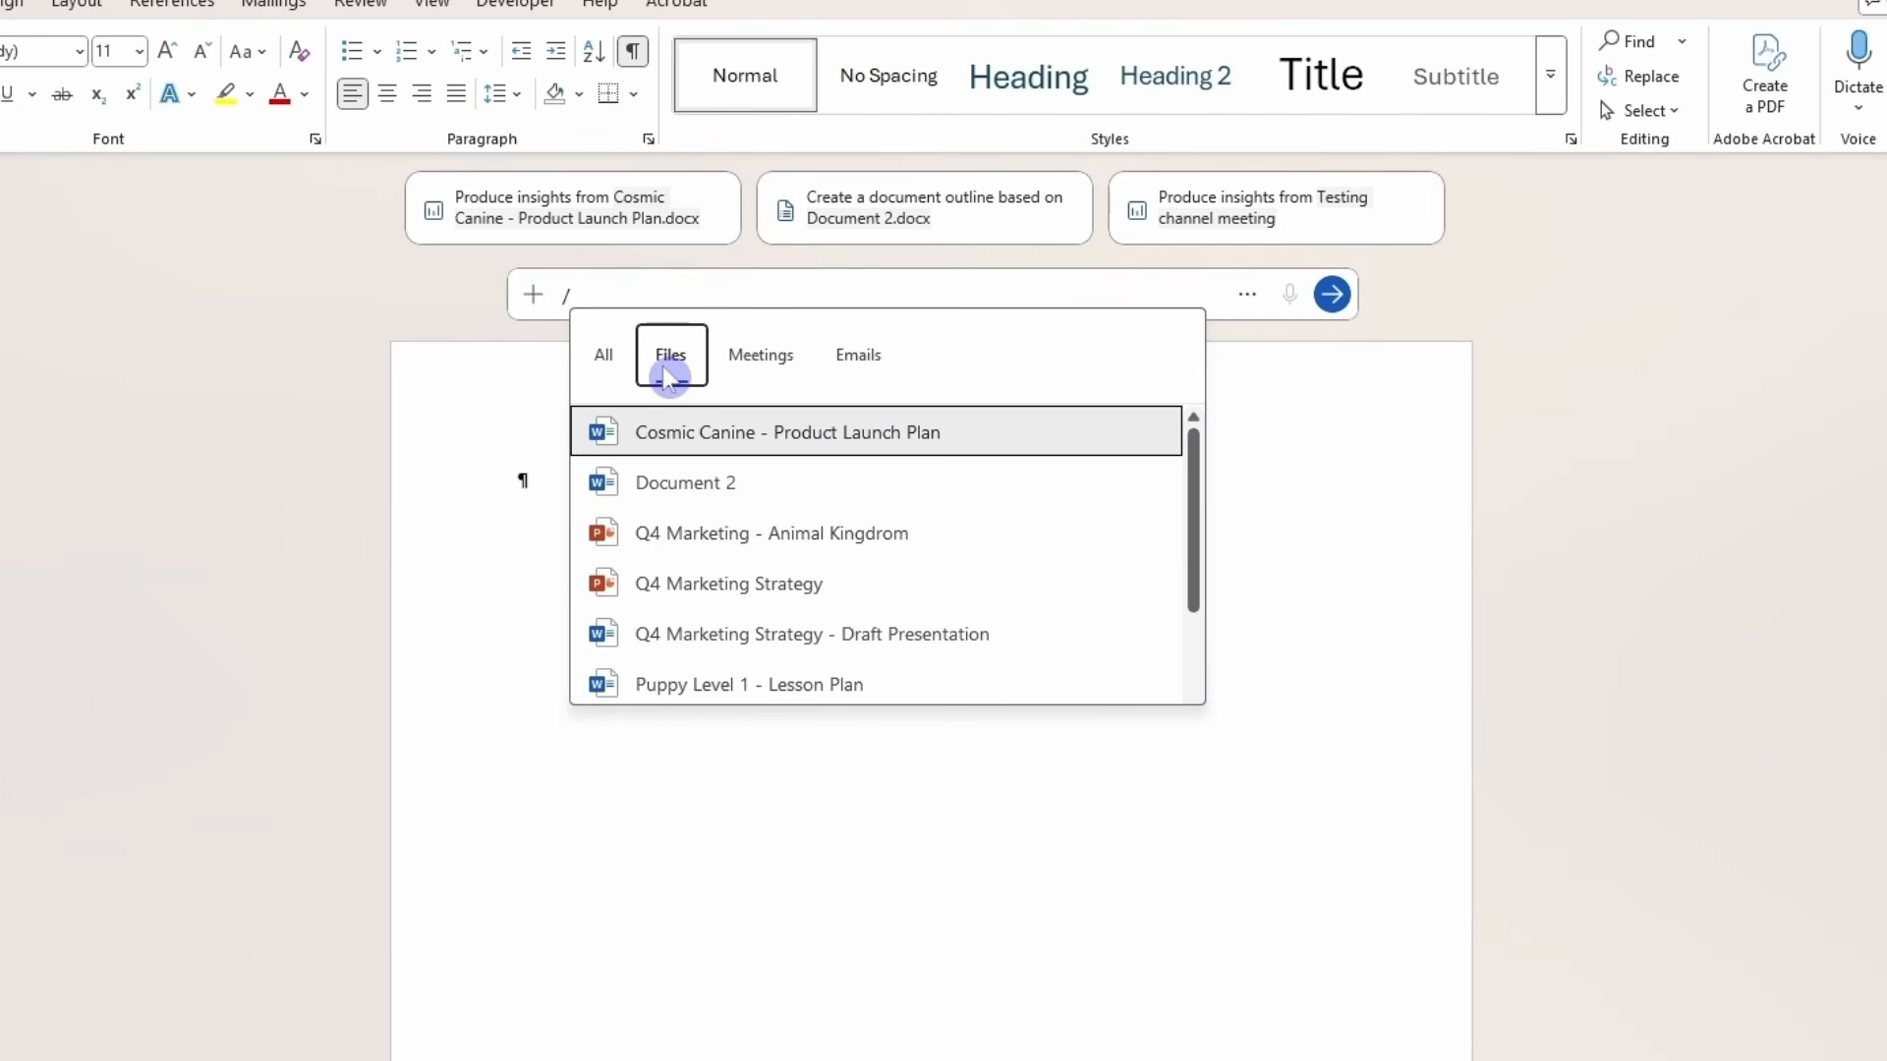
click(778, 363)
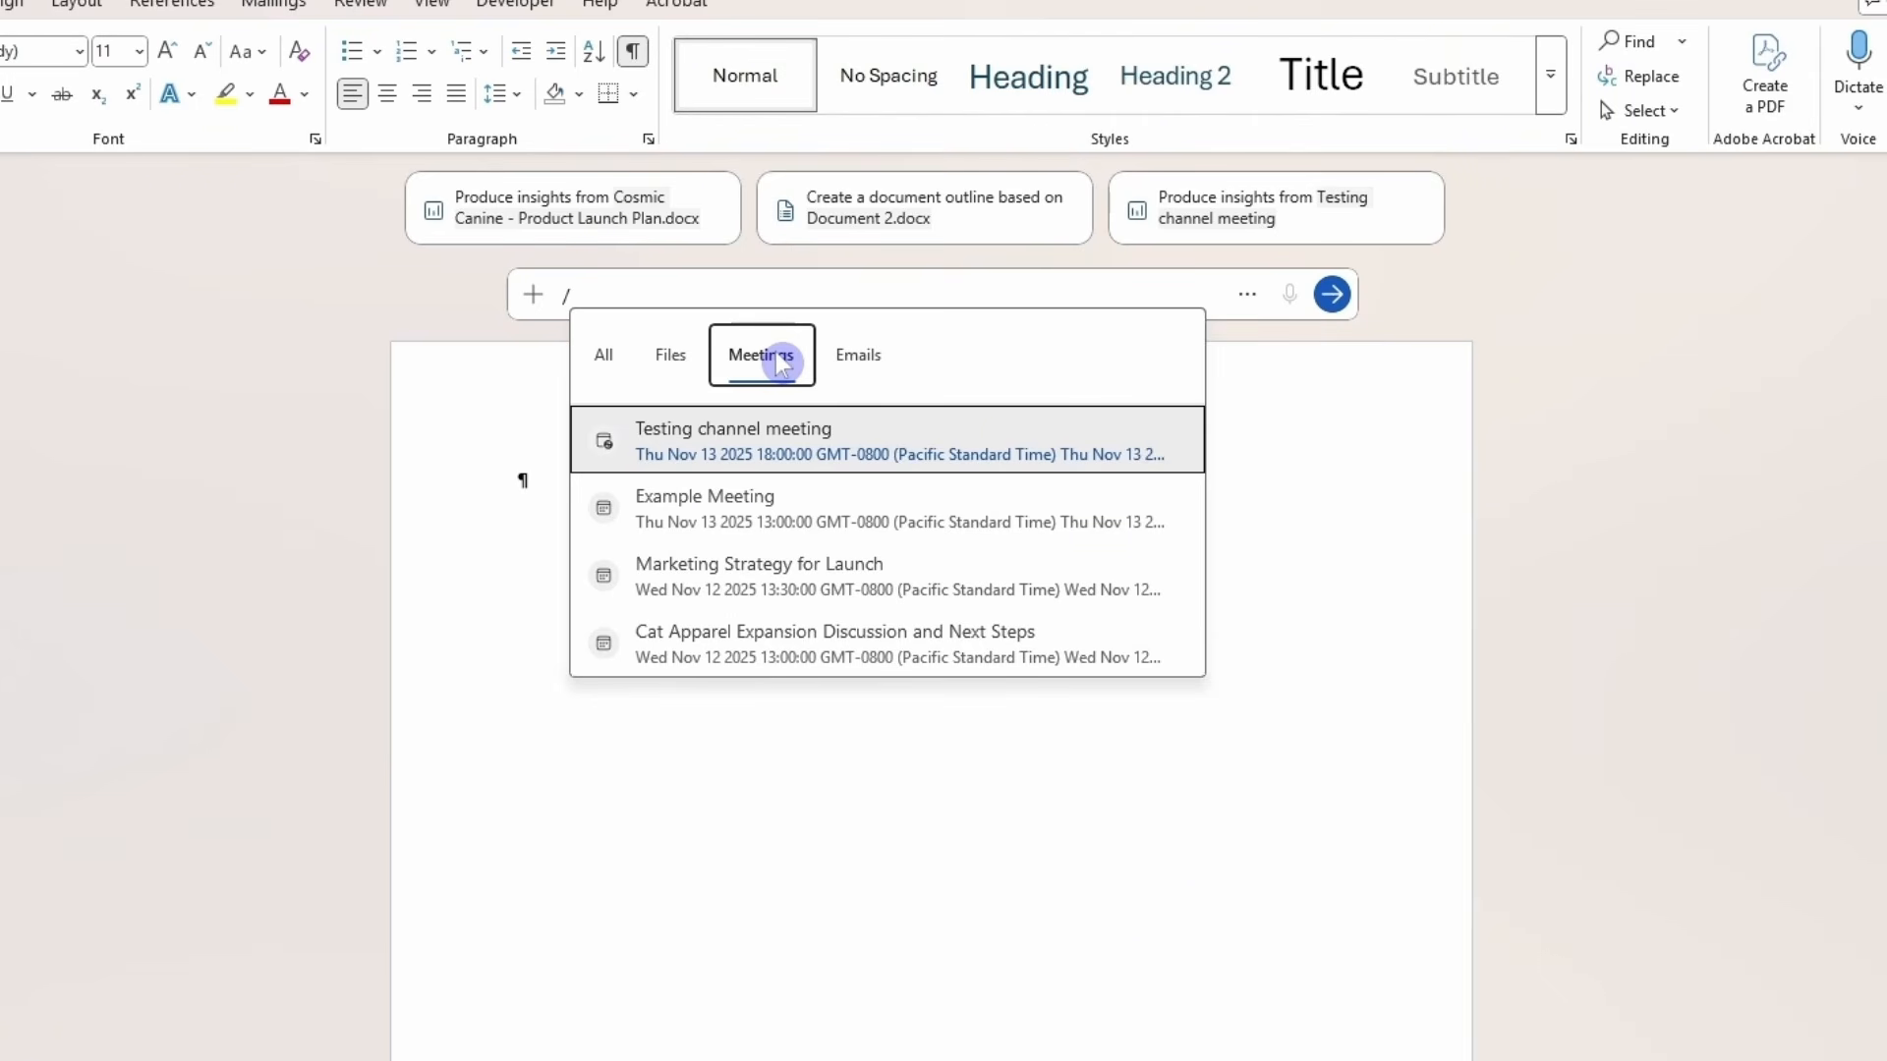
click(862, 382)
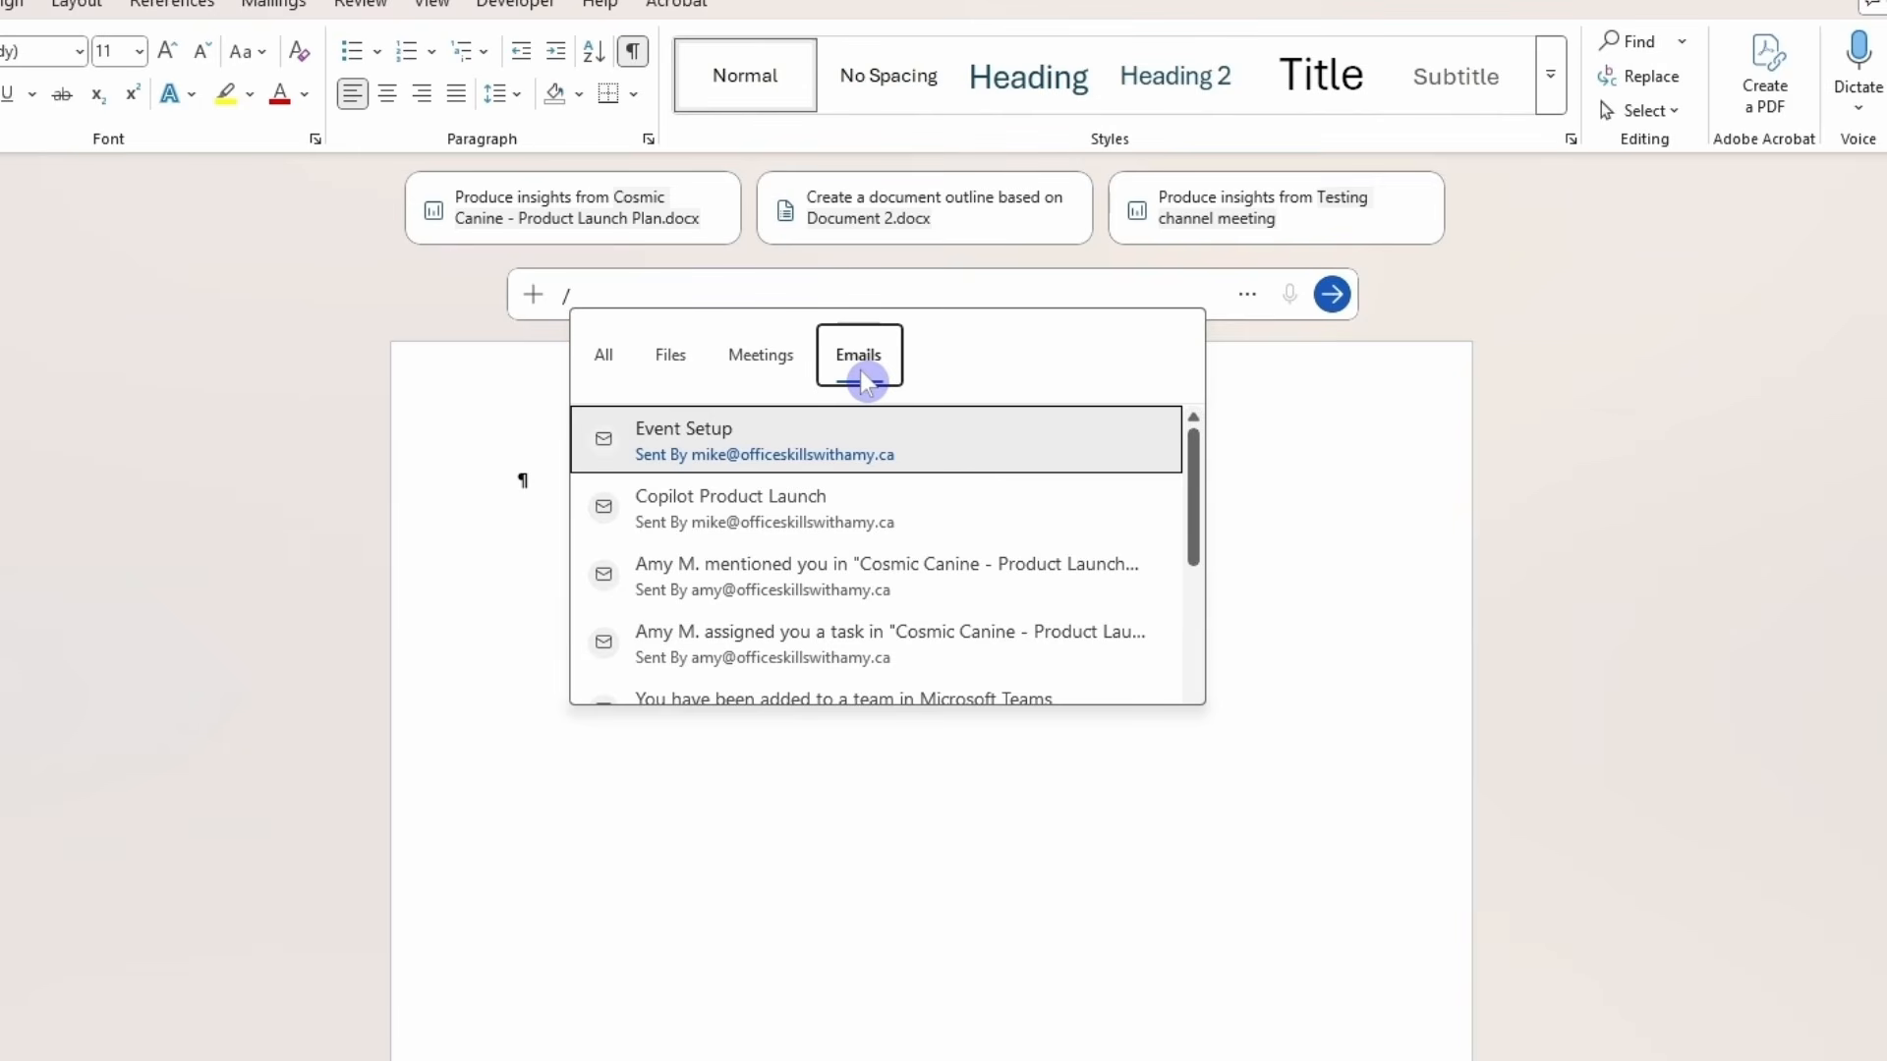
key(BackSpace)
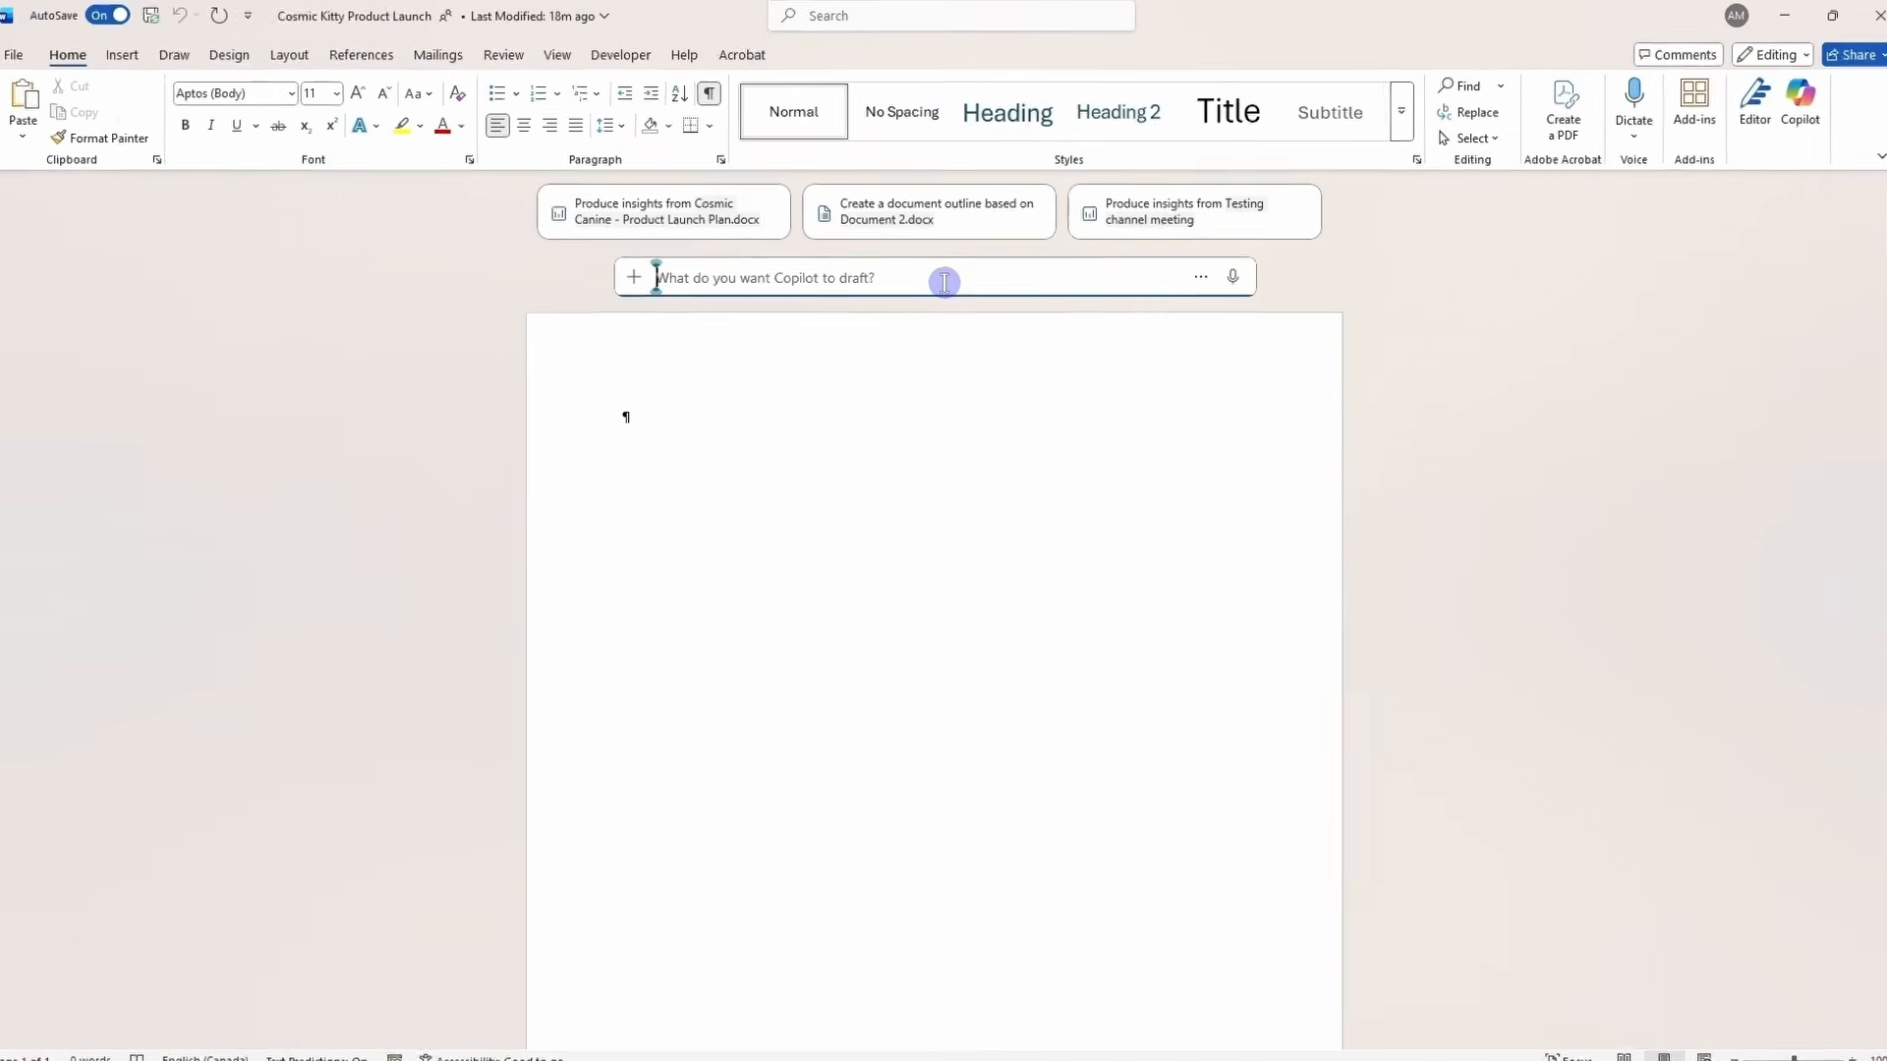
Draft and keep a Copilot-written product launch plan for Amy's Animal Shop's Cosmic Kitty cat accessories line, with budgets, research sales forecasts and marketing trends
text(Draft a product launch plan for the Cosmic Kitty cat accessories line for the fictitious Amy’s Animal Shop. Include a section on budgets, research sales forecasts, and marketing trends)
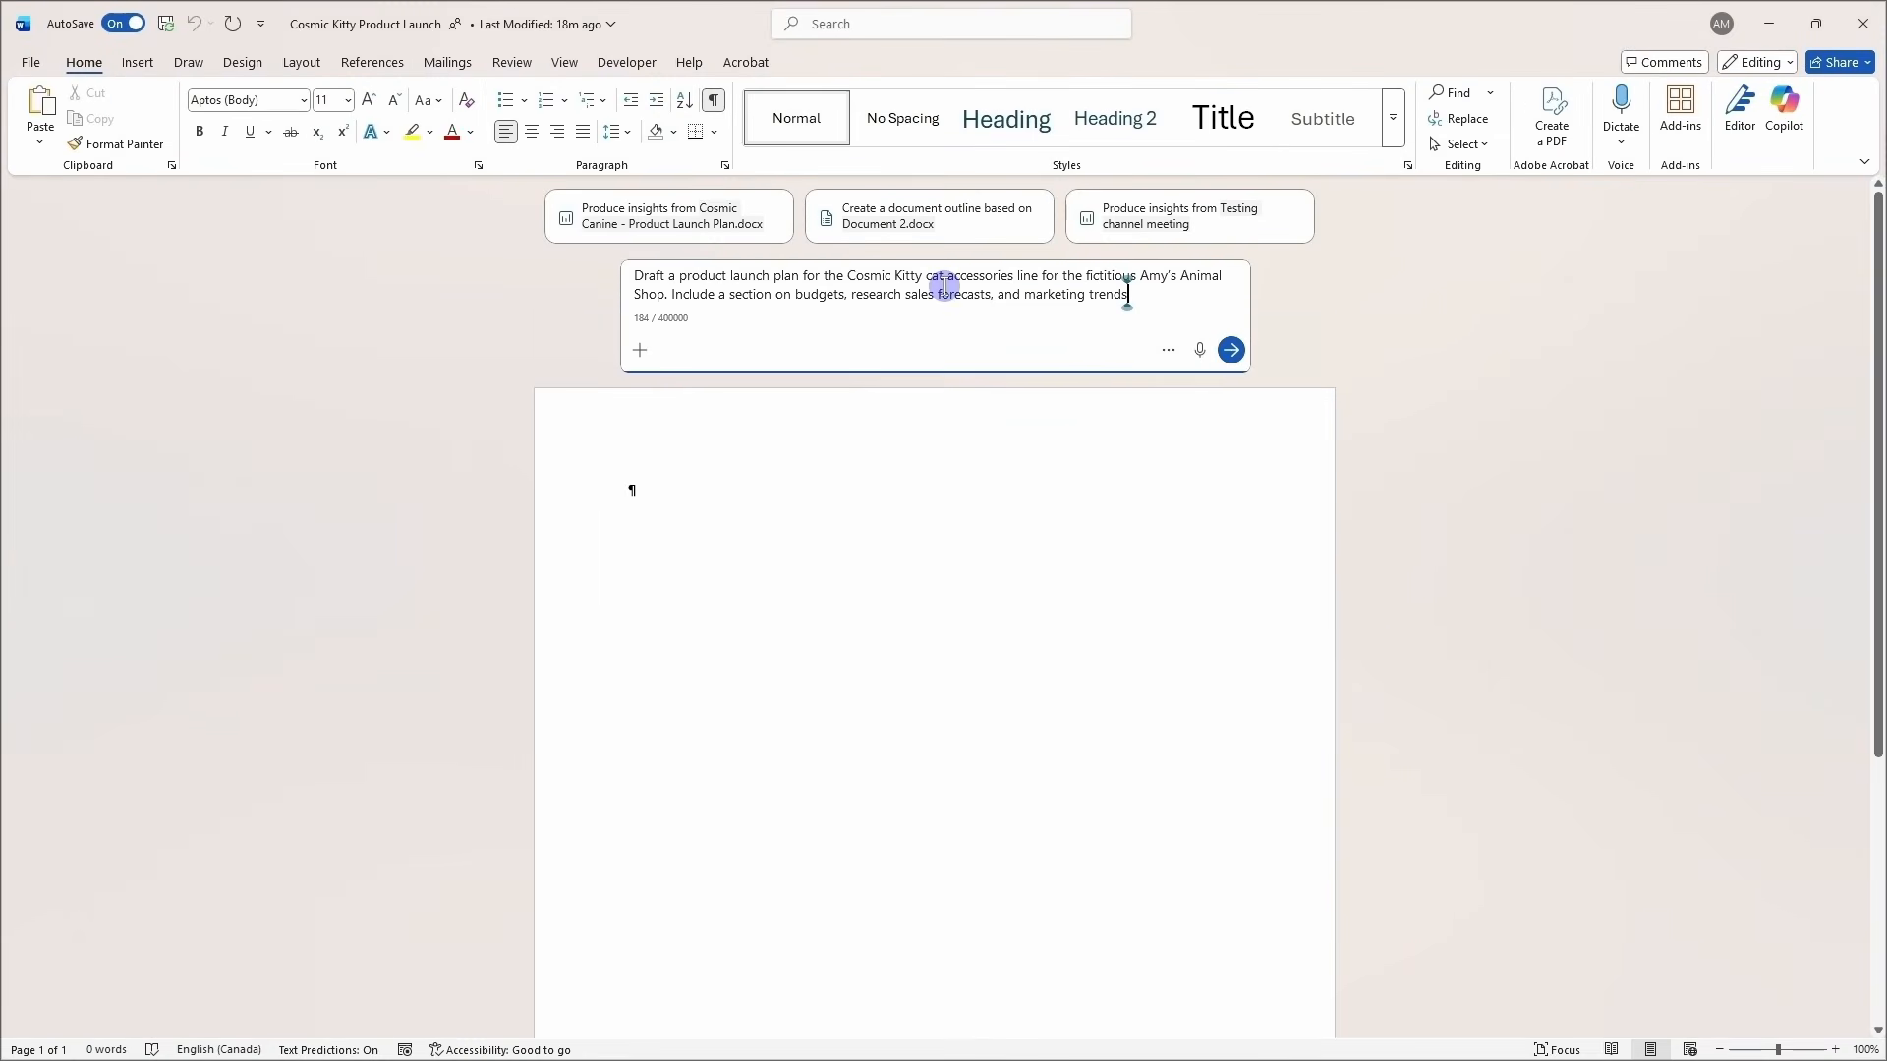
key(Return)
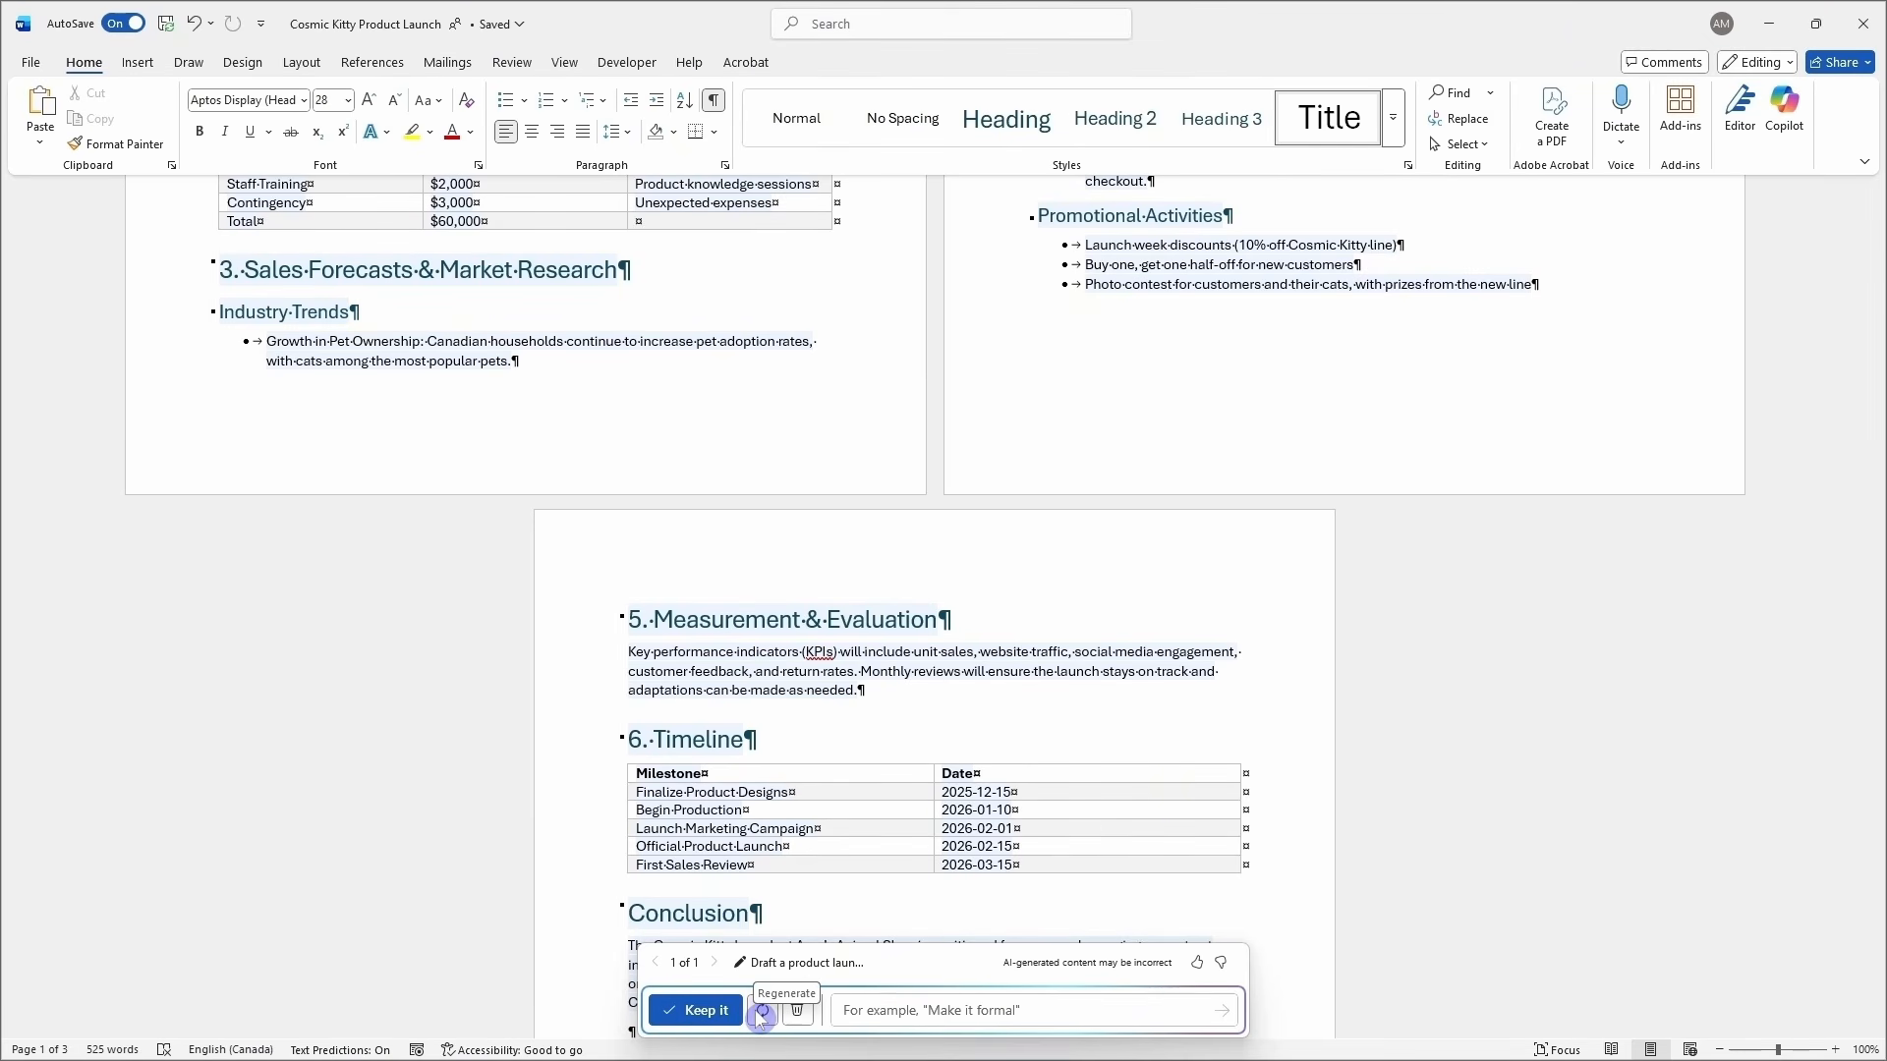
click(889, 1014)
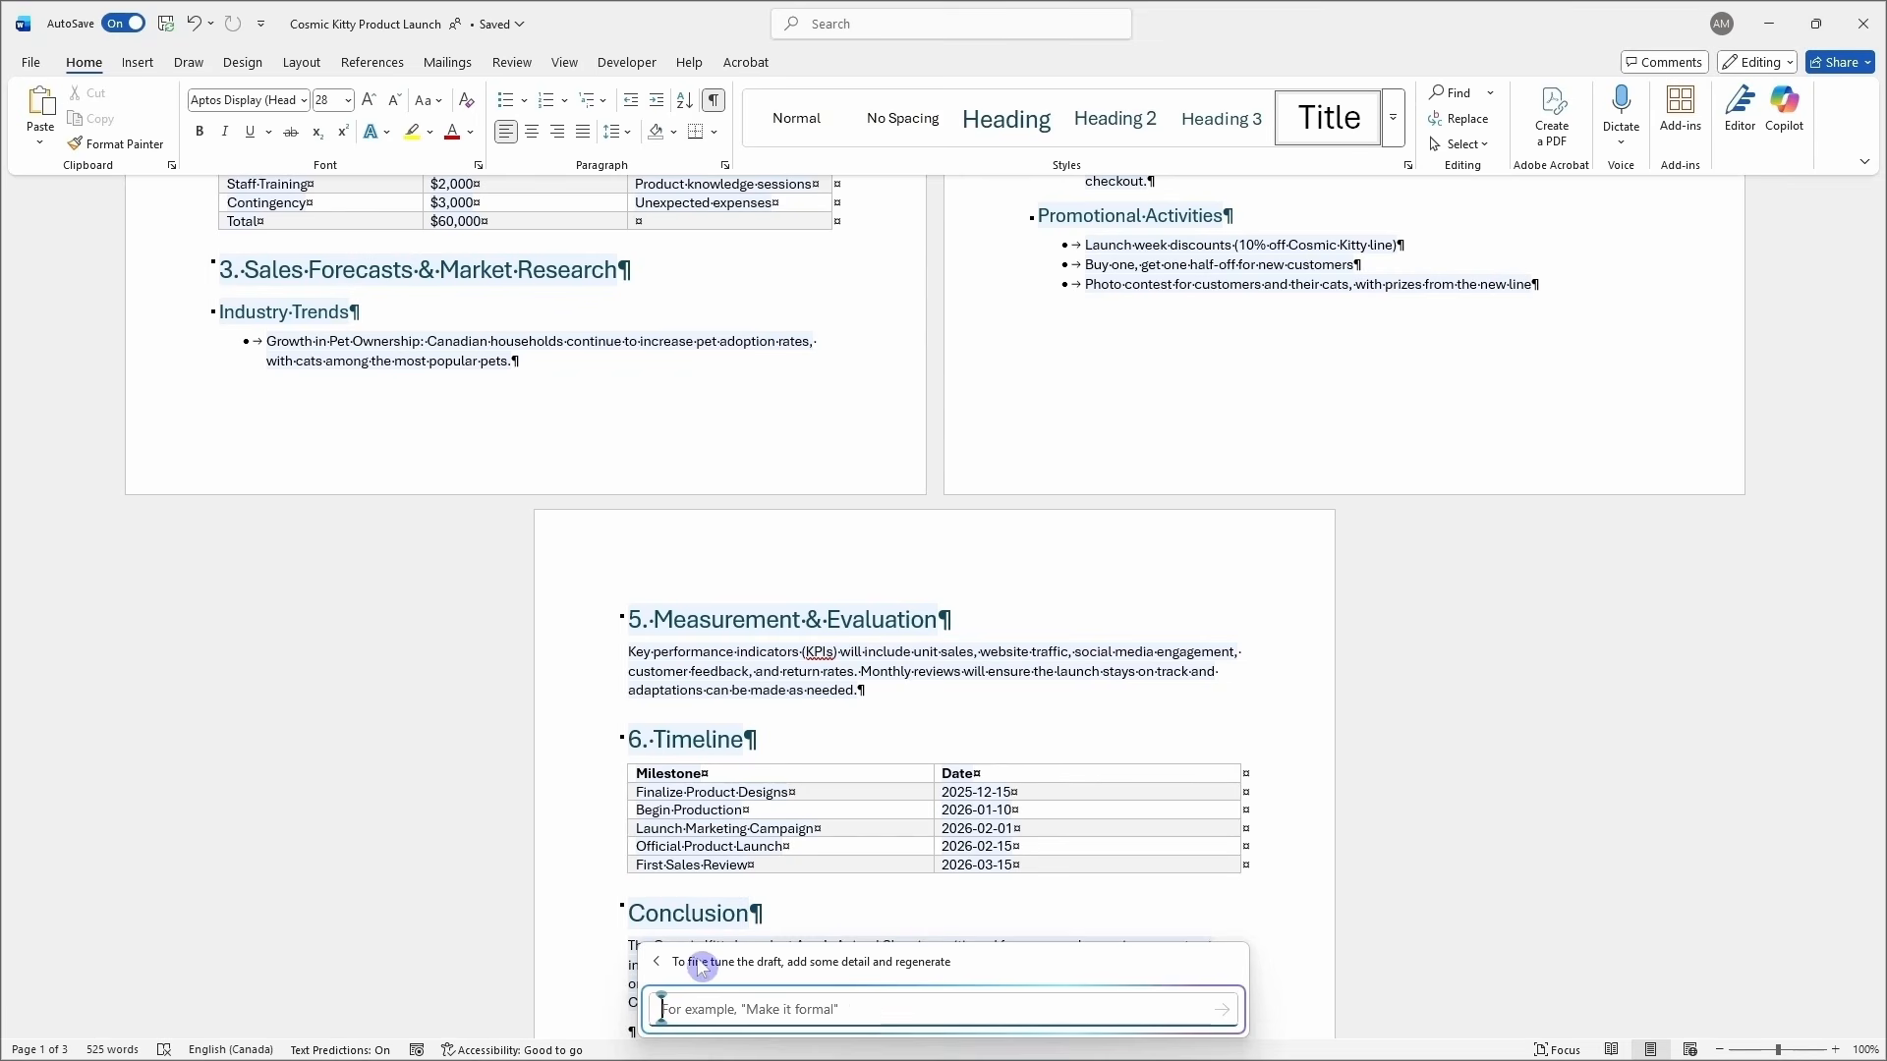
click(656, 962)
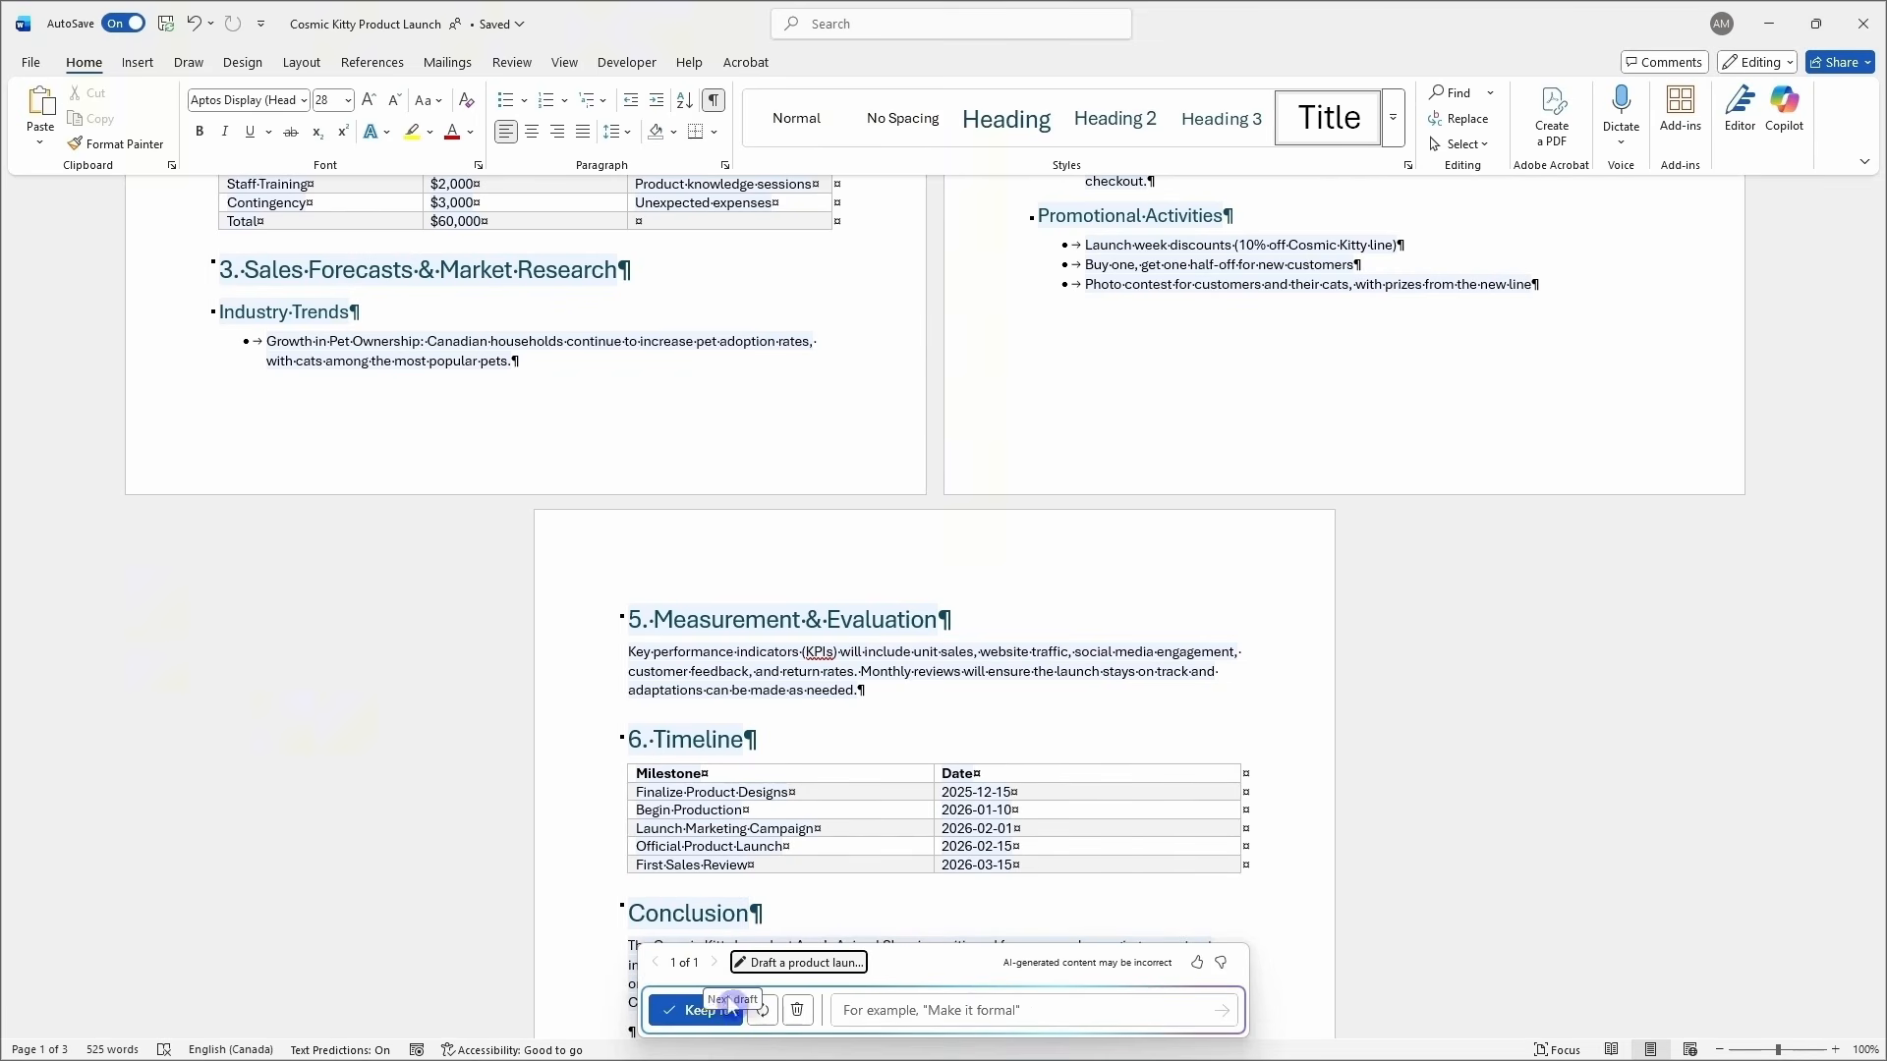
click(694, 1010)
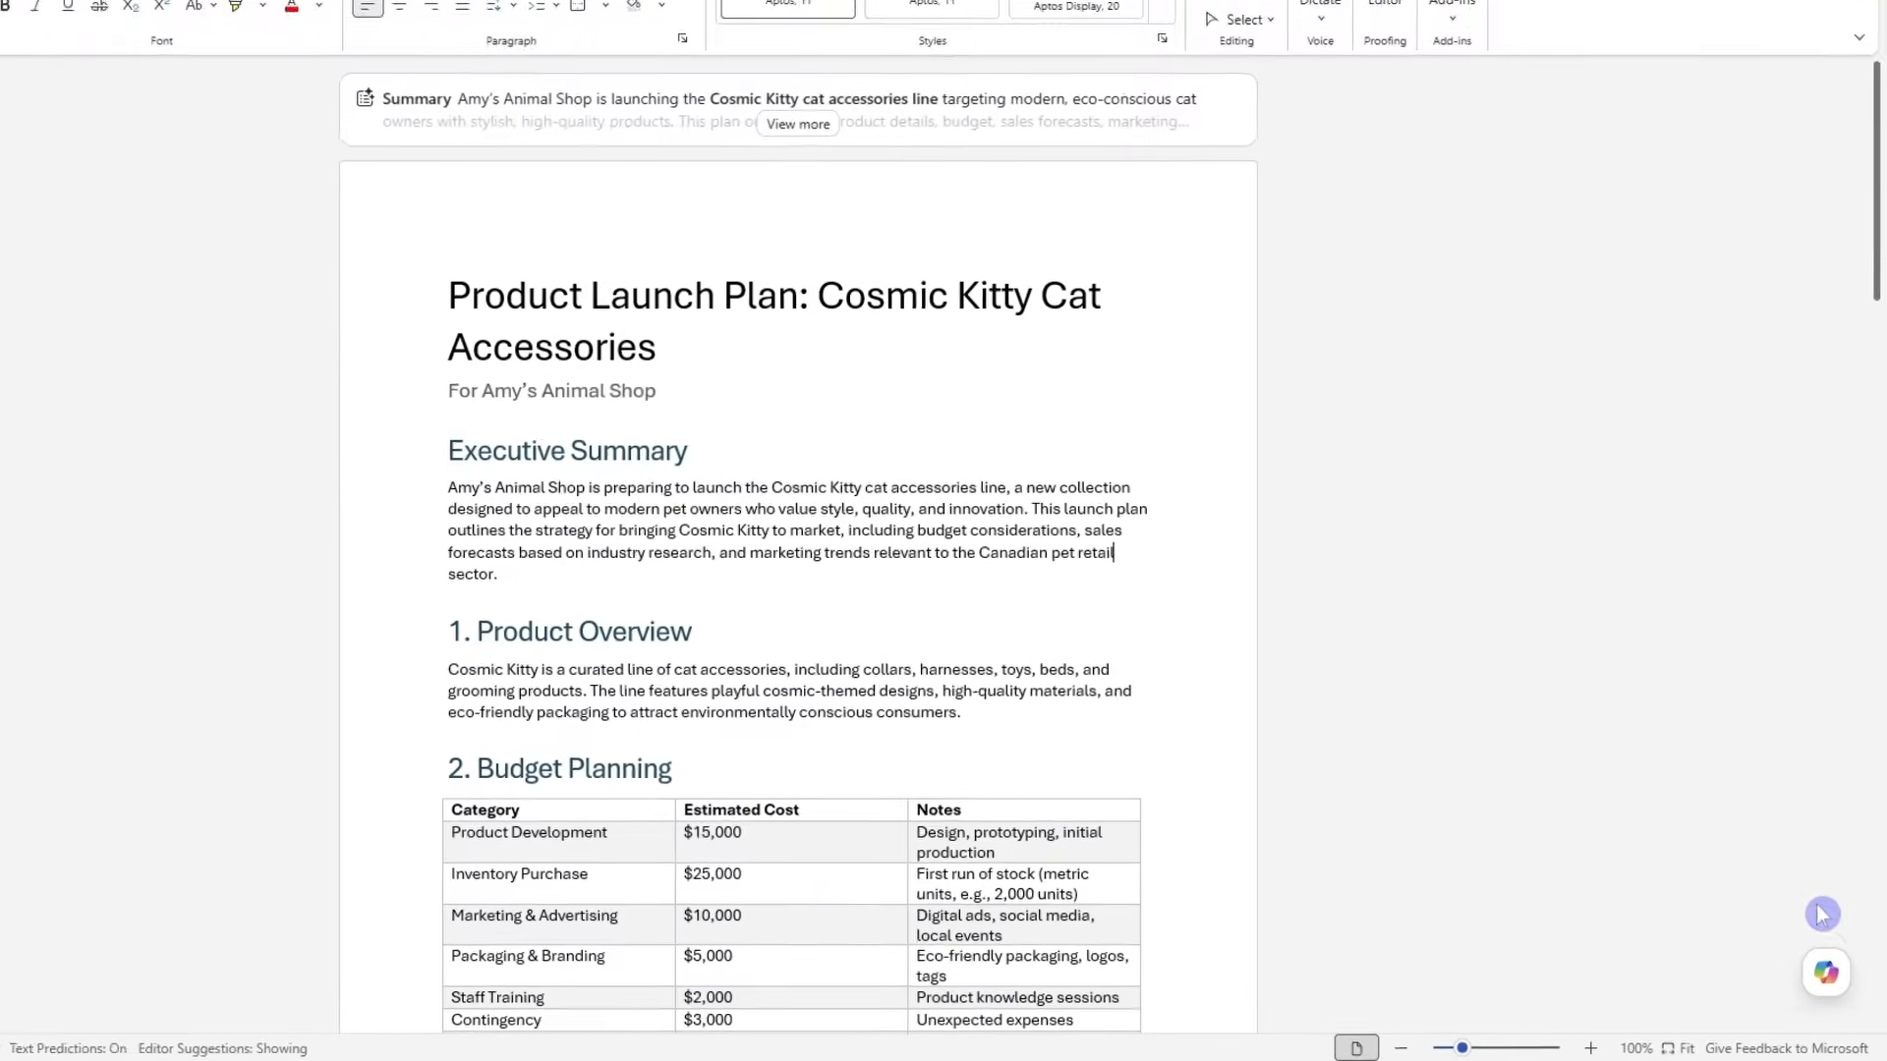
Open Copilot for the launch plan document and switch its mode to Chat only
mouse_move(1814, 969)
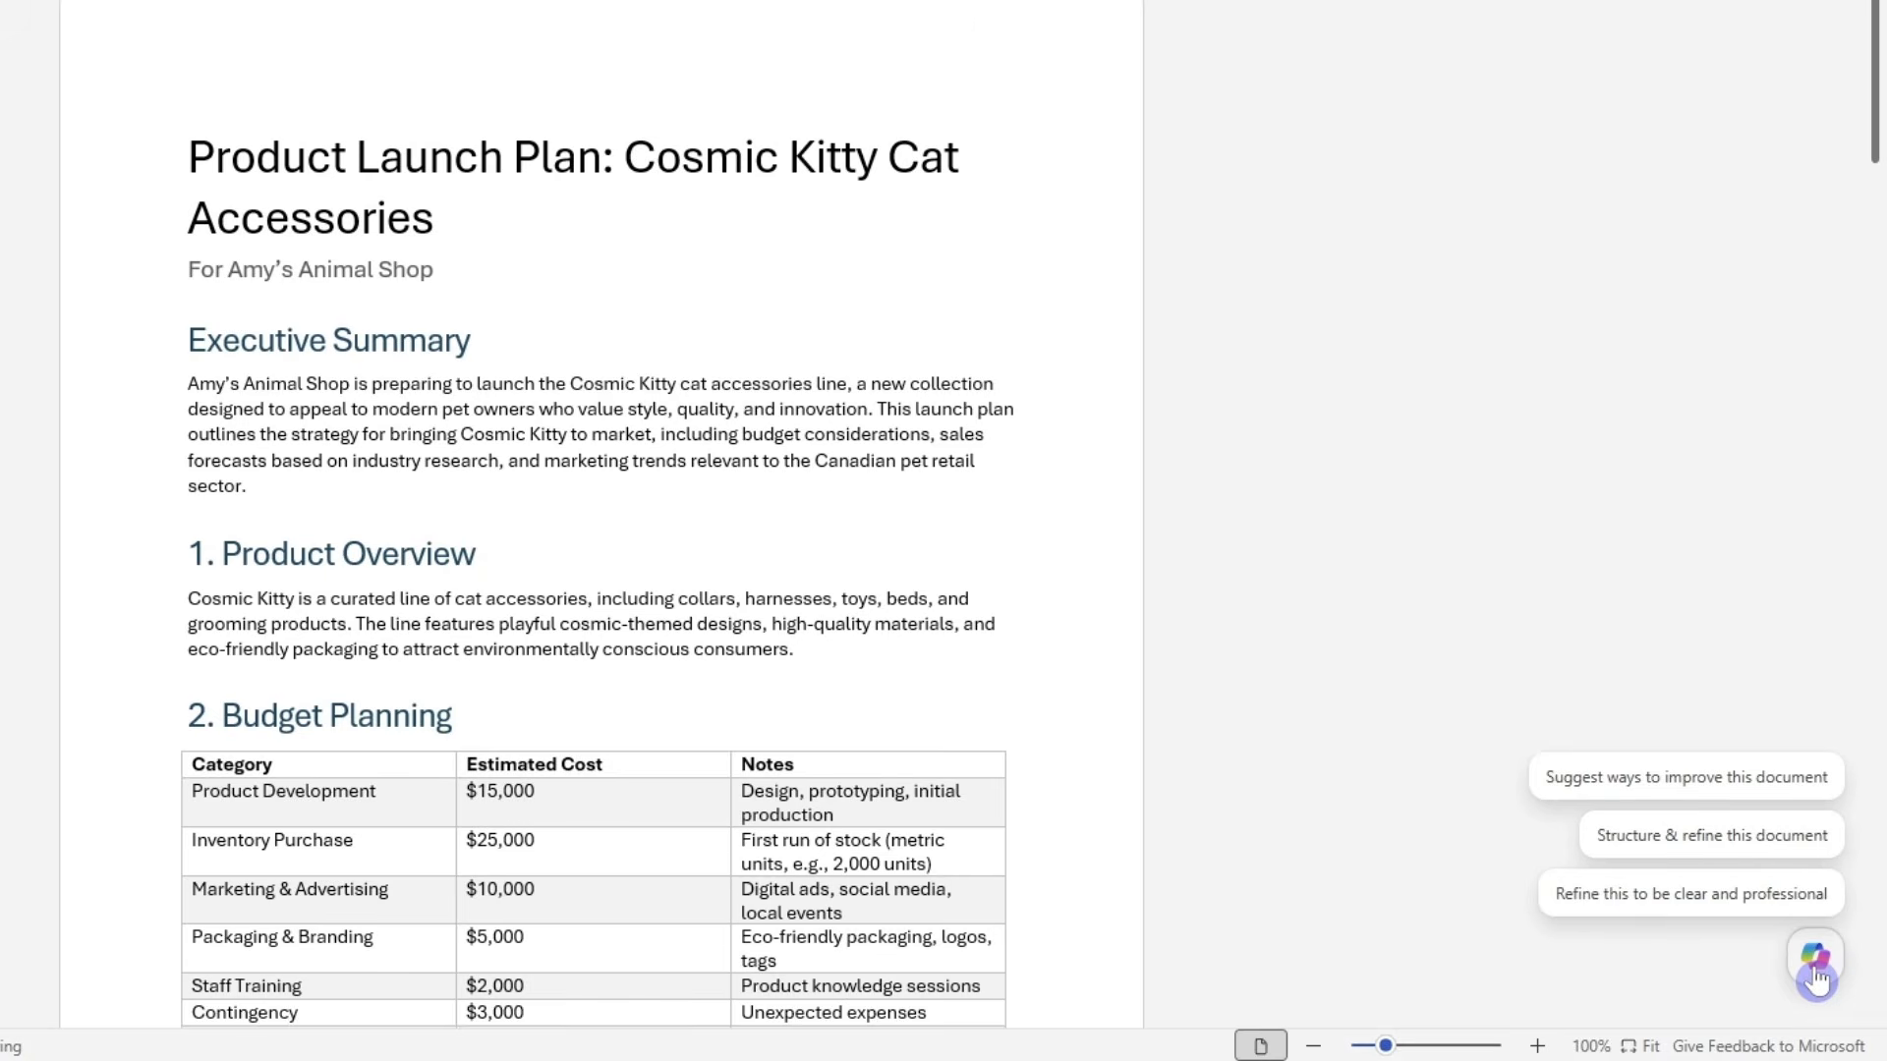
click(1815, 973)
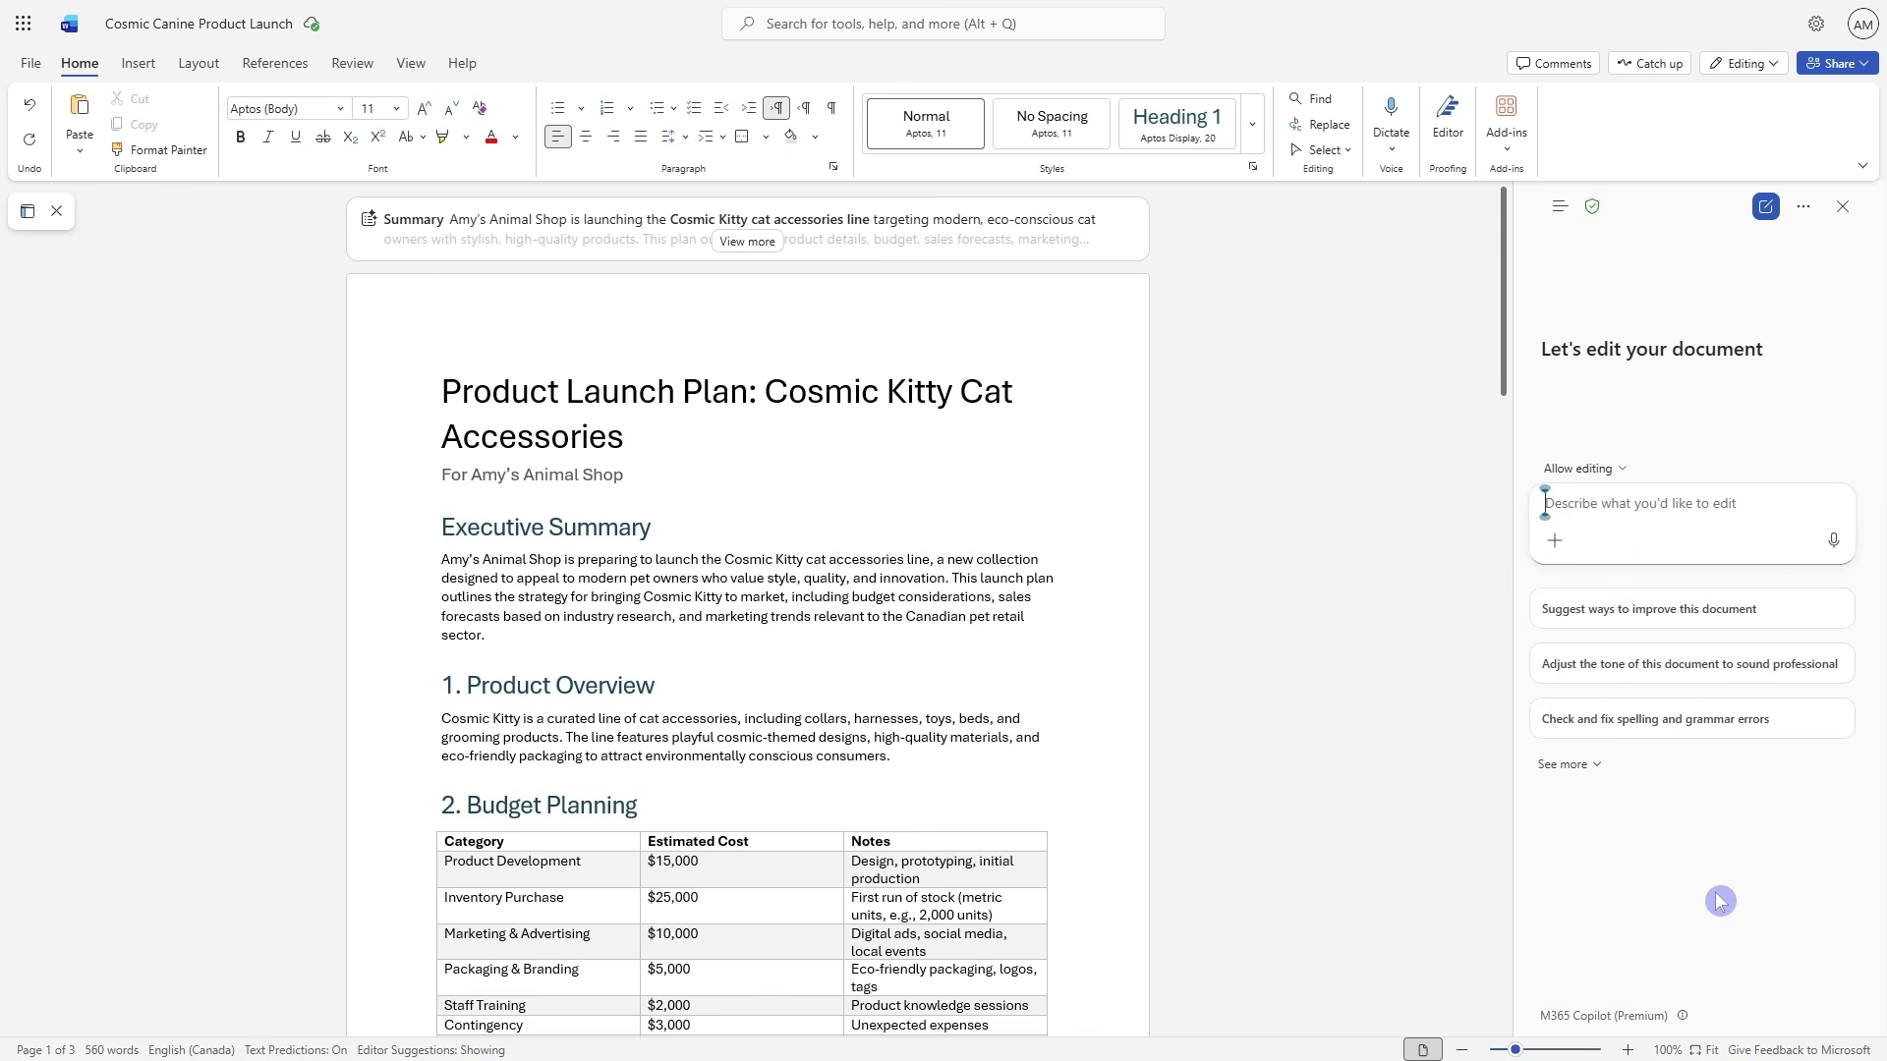
click(1617, 481)
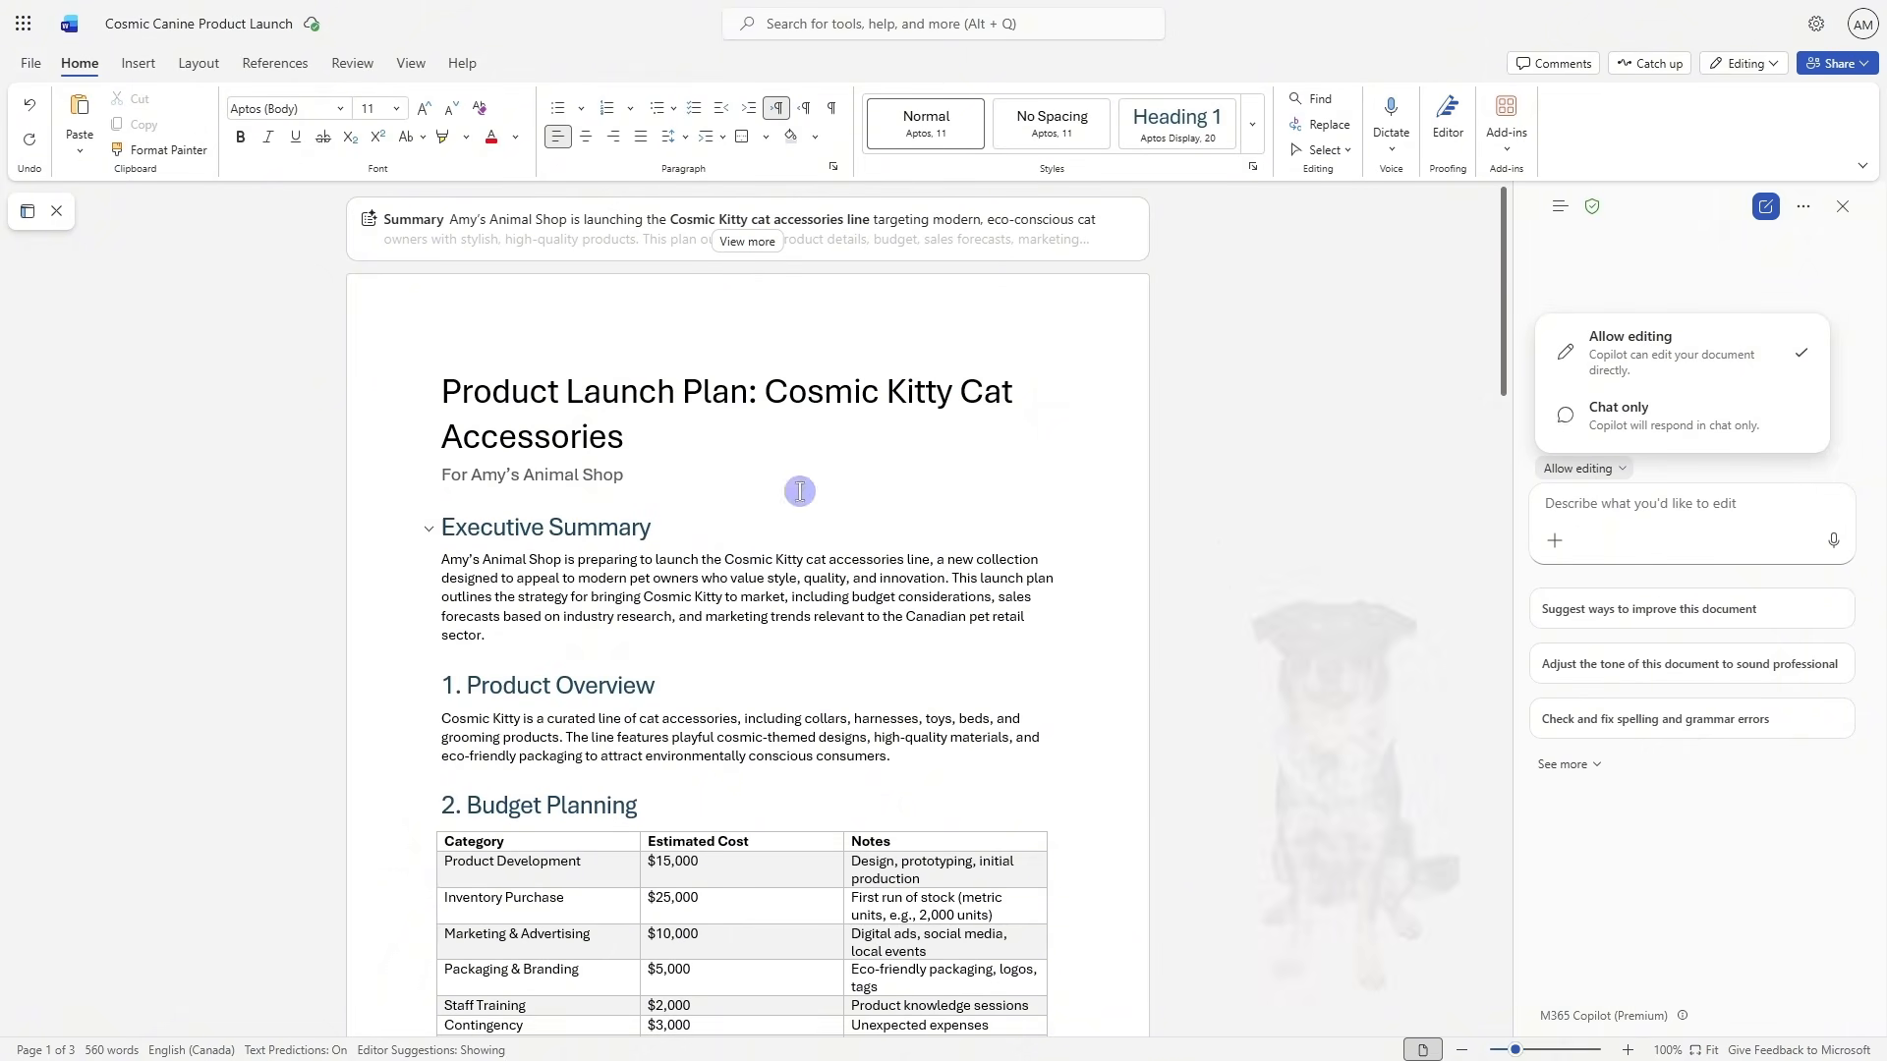
click(1718, 423)
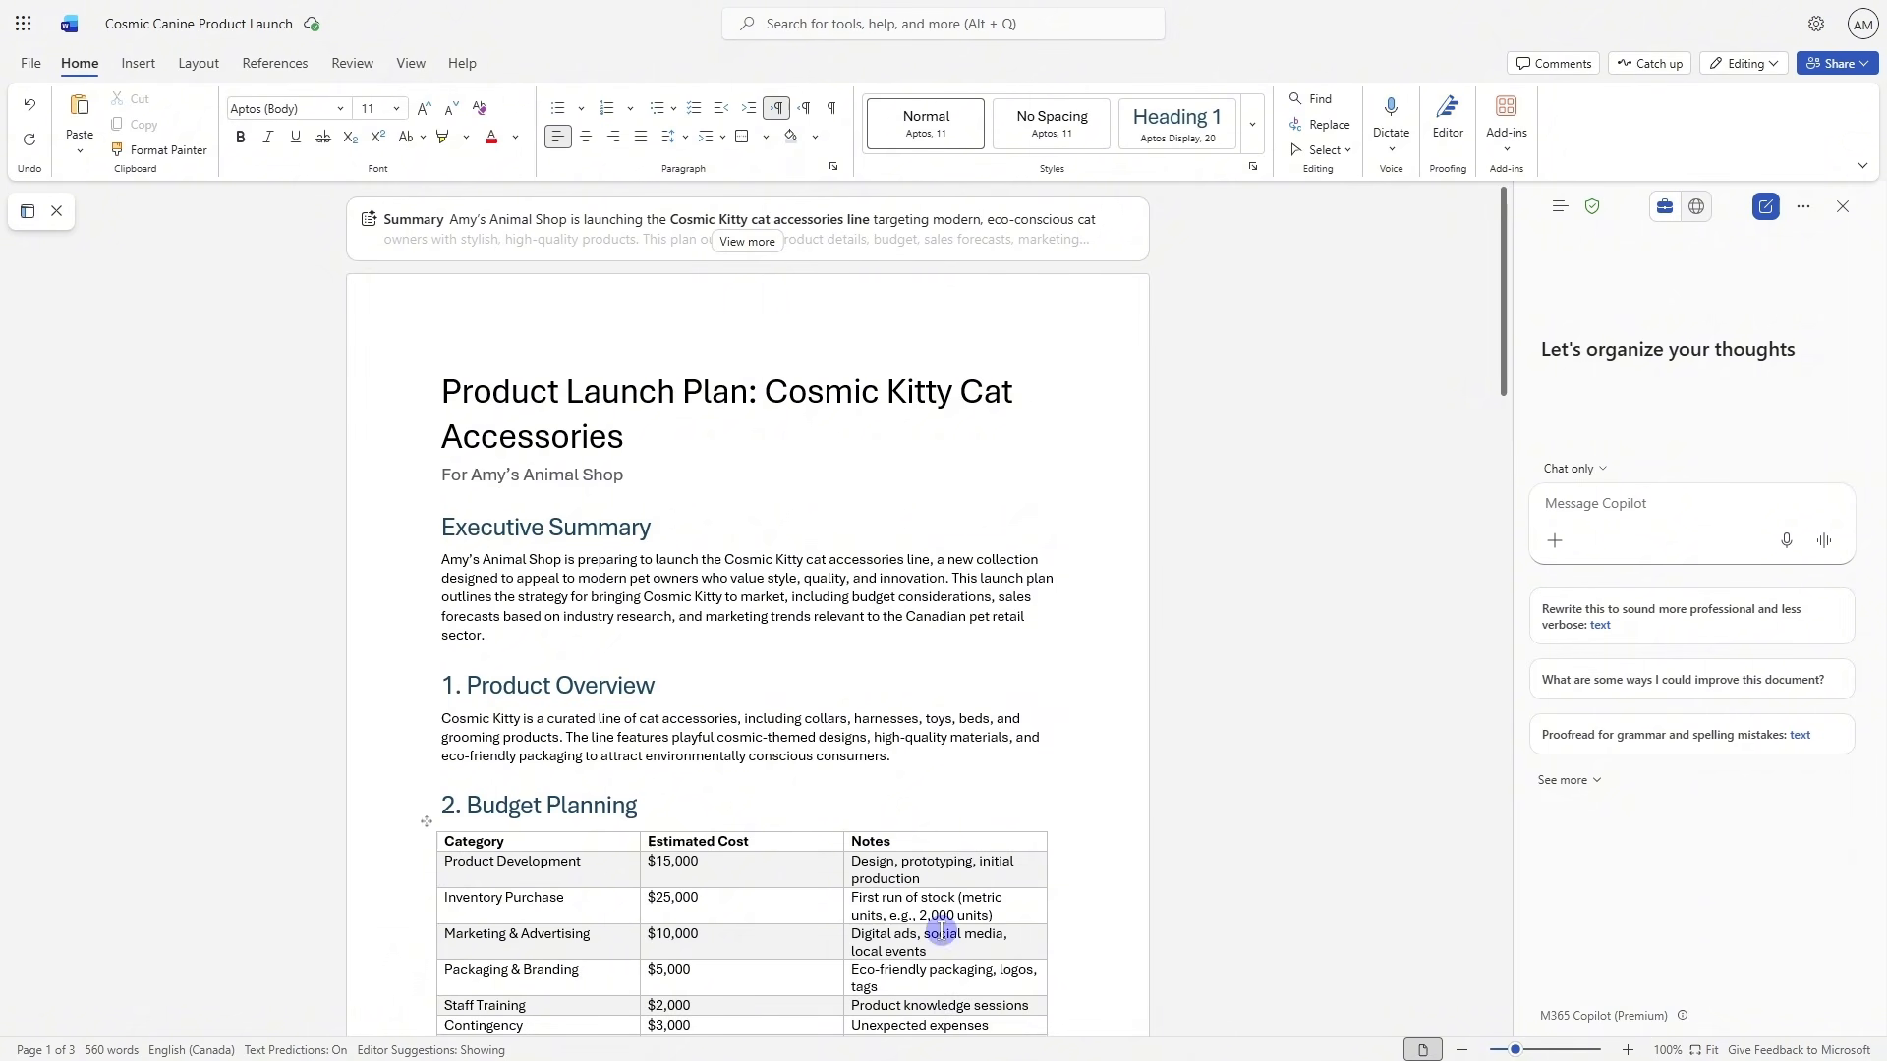
click(1674, 508)
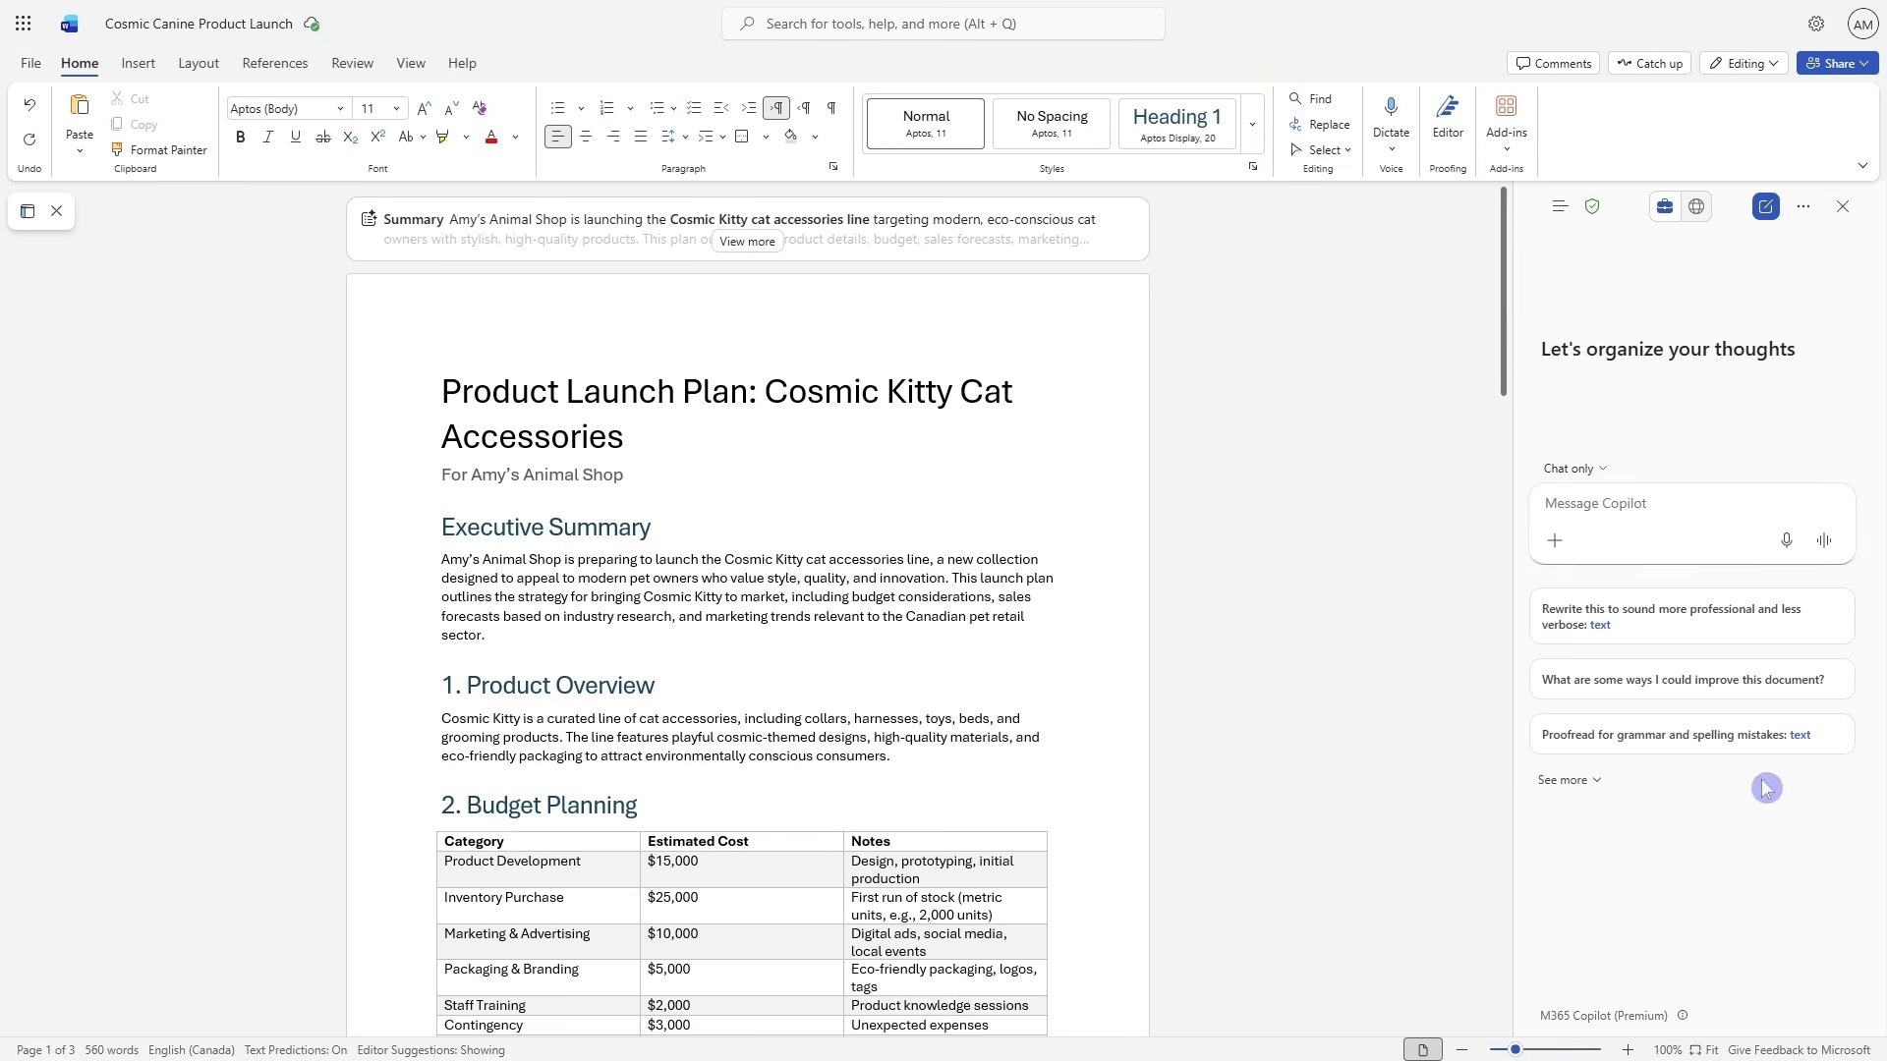
Switch Copilot back to Allow editing mode and show the mode choices again
click(1599, 476)
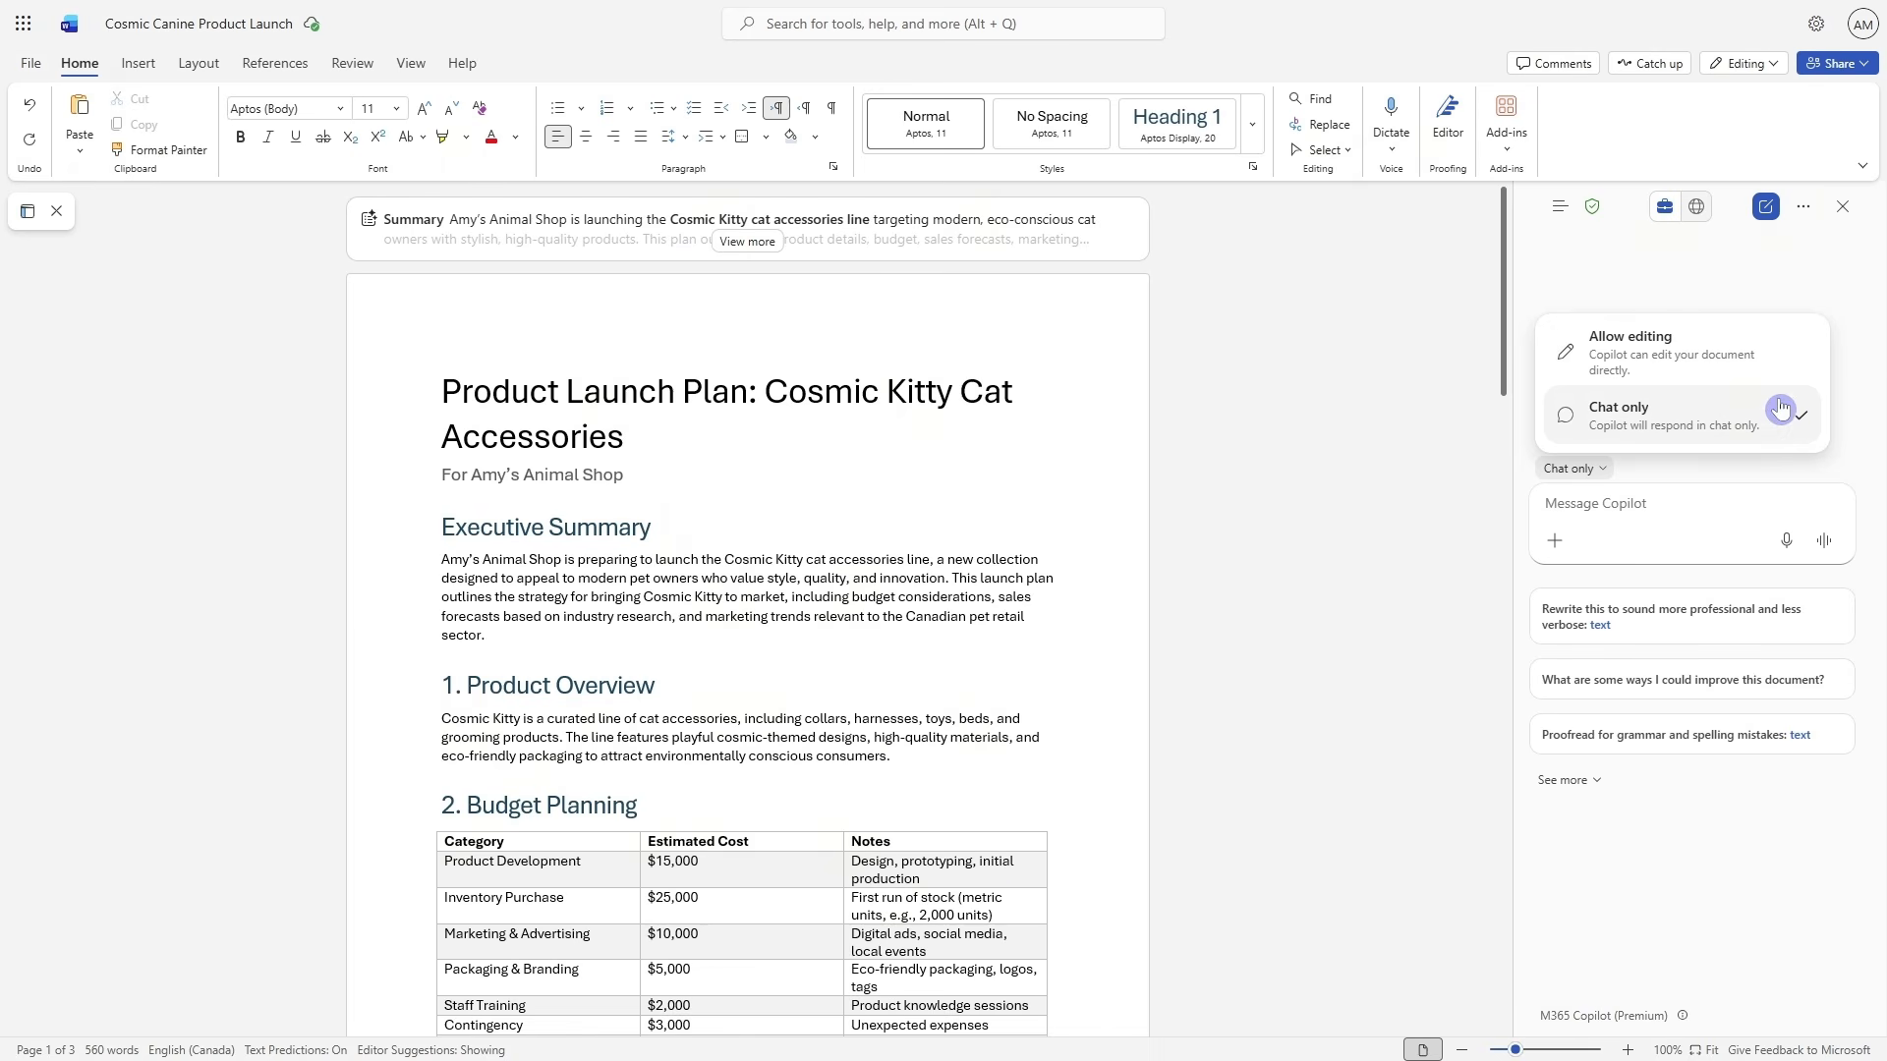
click(1698, 352)
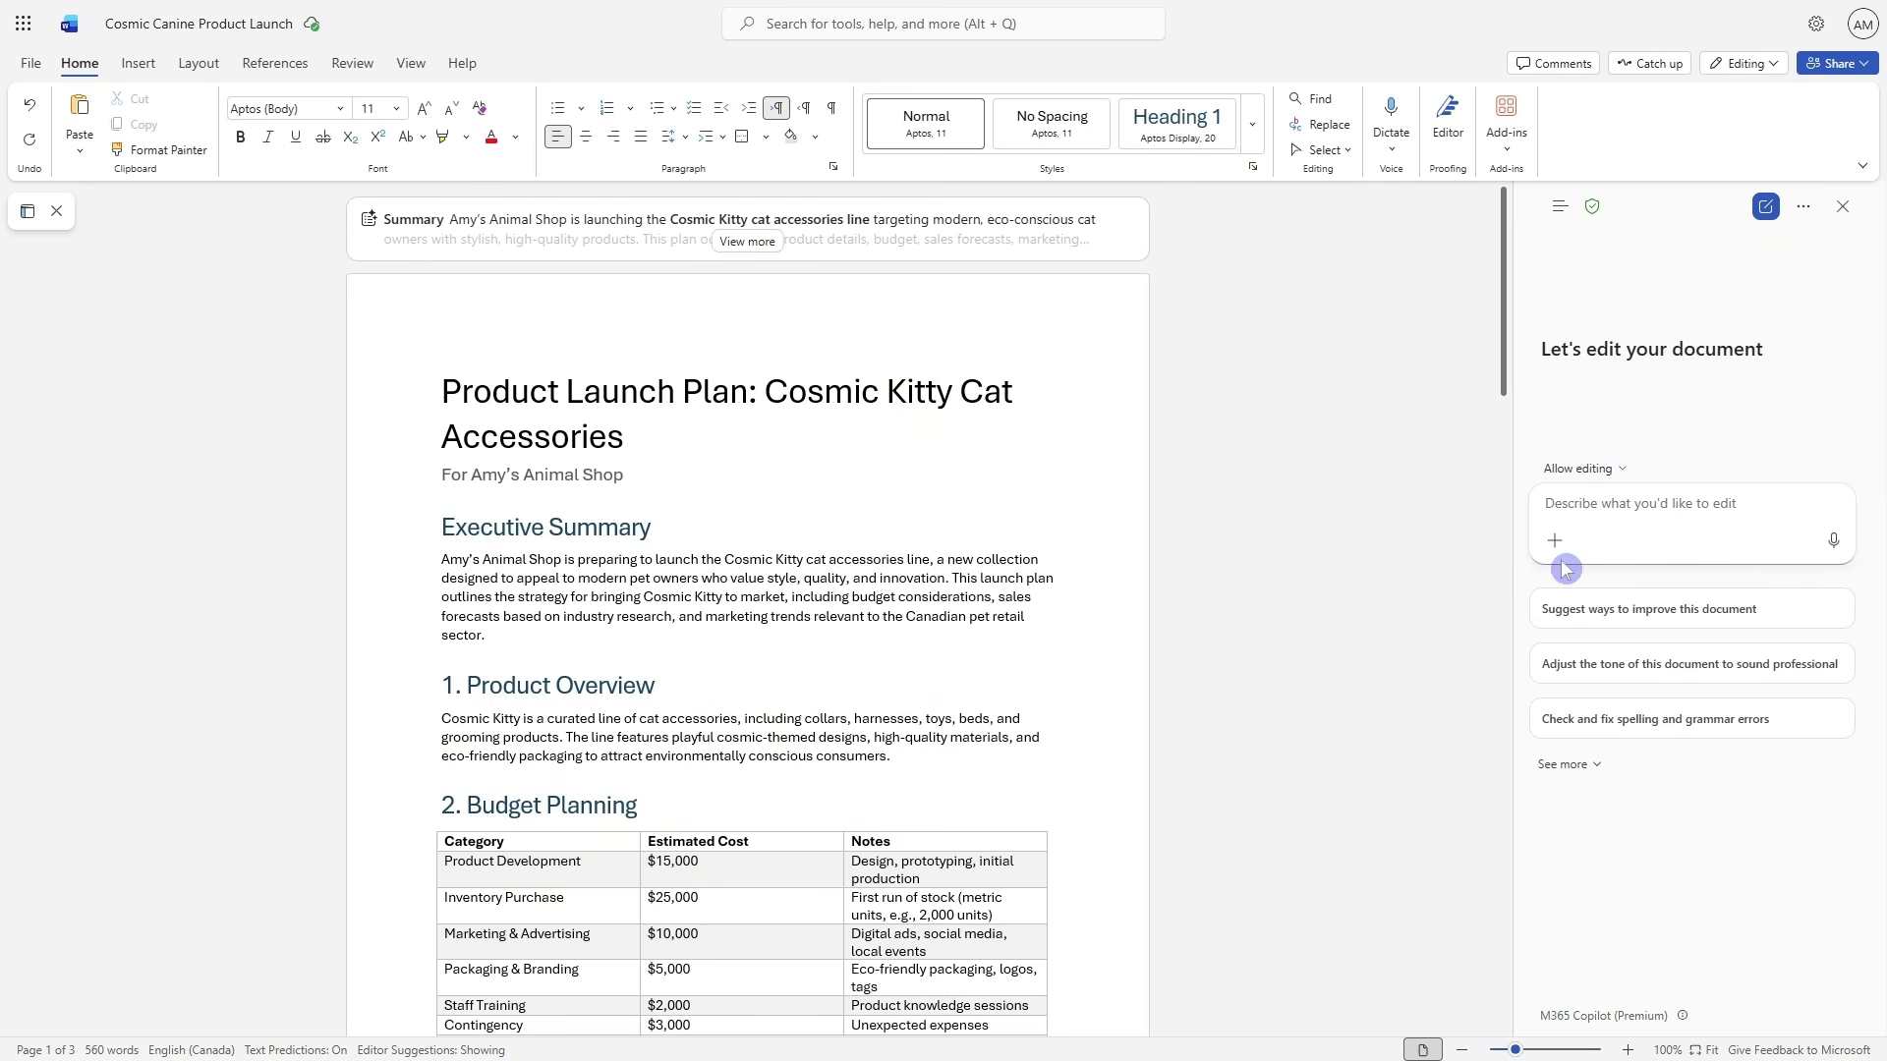
click(1609, 481)
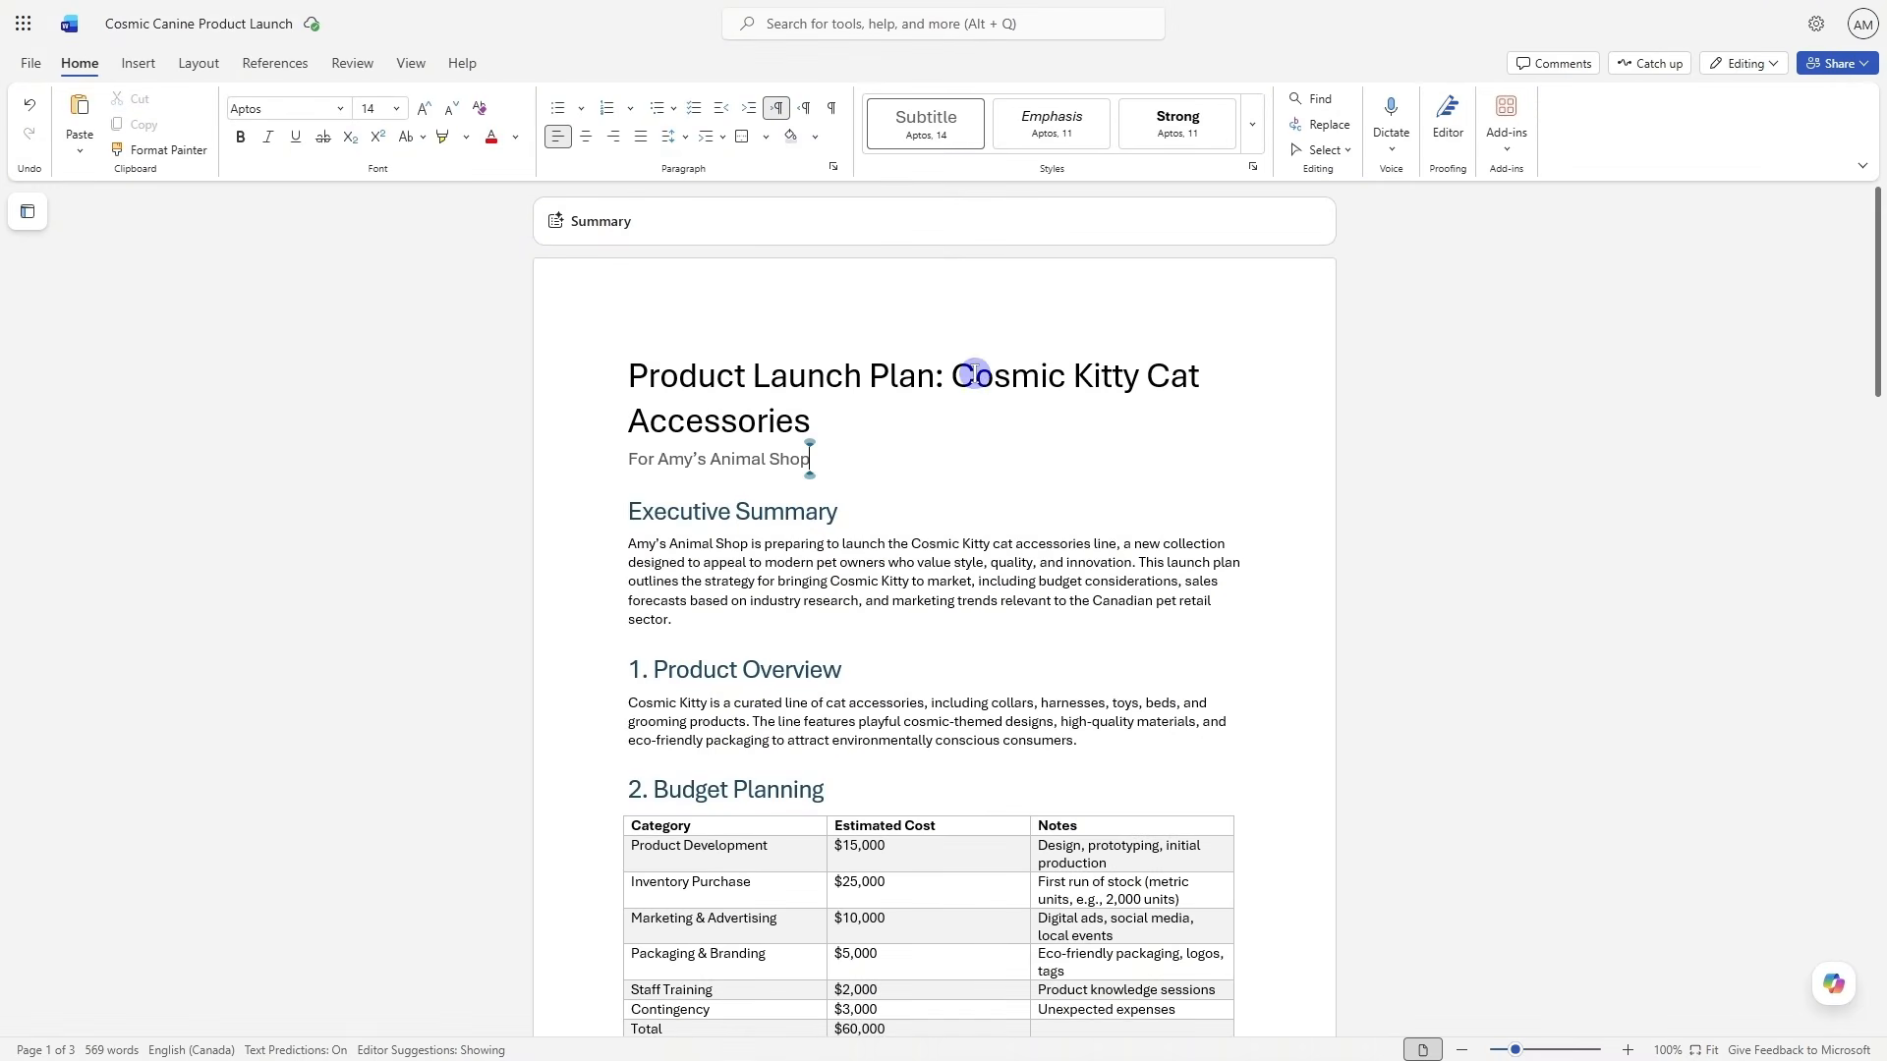
Review the Cosmic Kitty plan's title, headings, summary and budget table alongside the Cosmic Canine meeting notes
drag(975, 377, 1139, 376)
click(1072, 590)
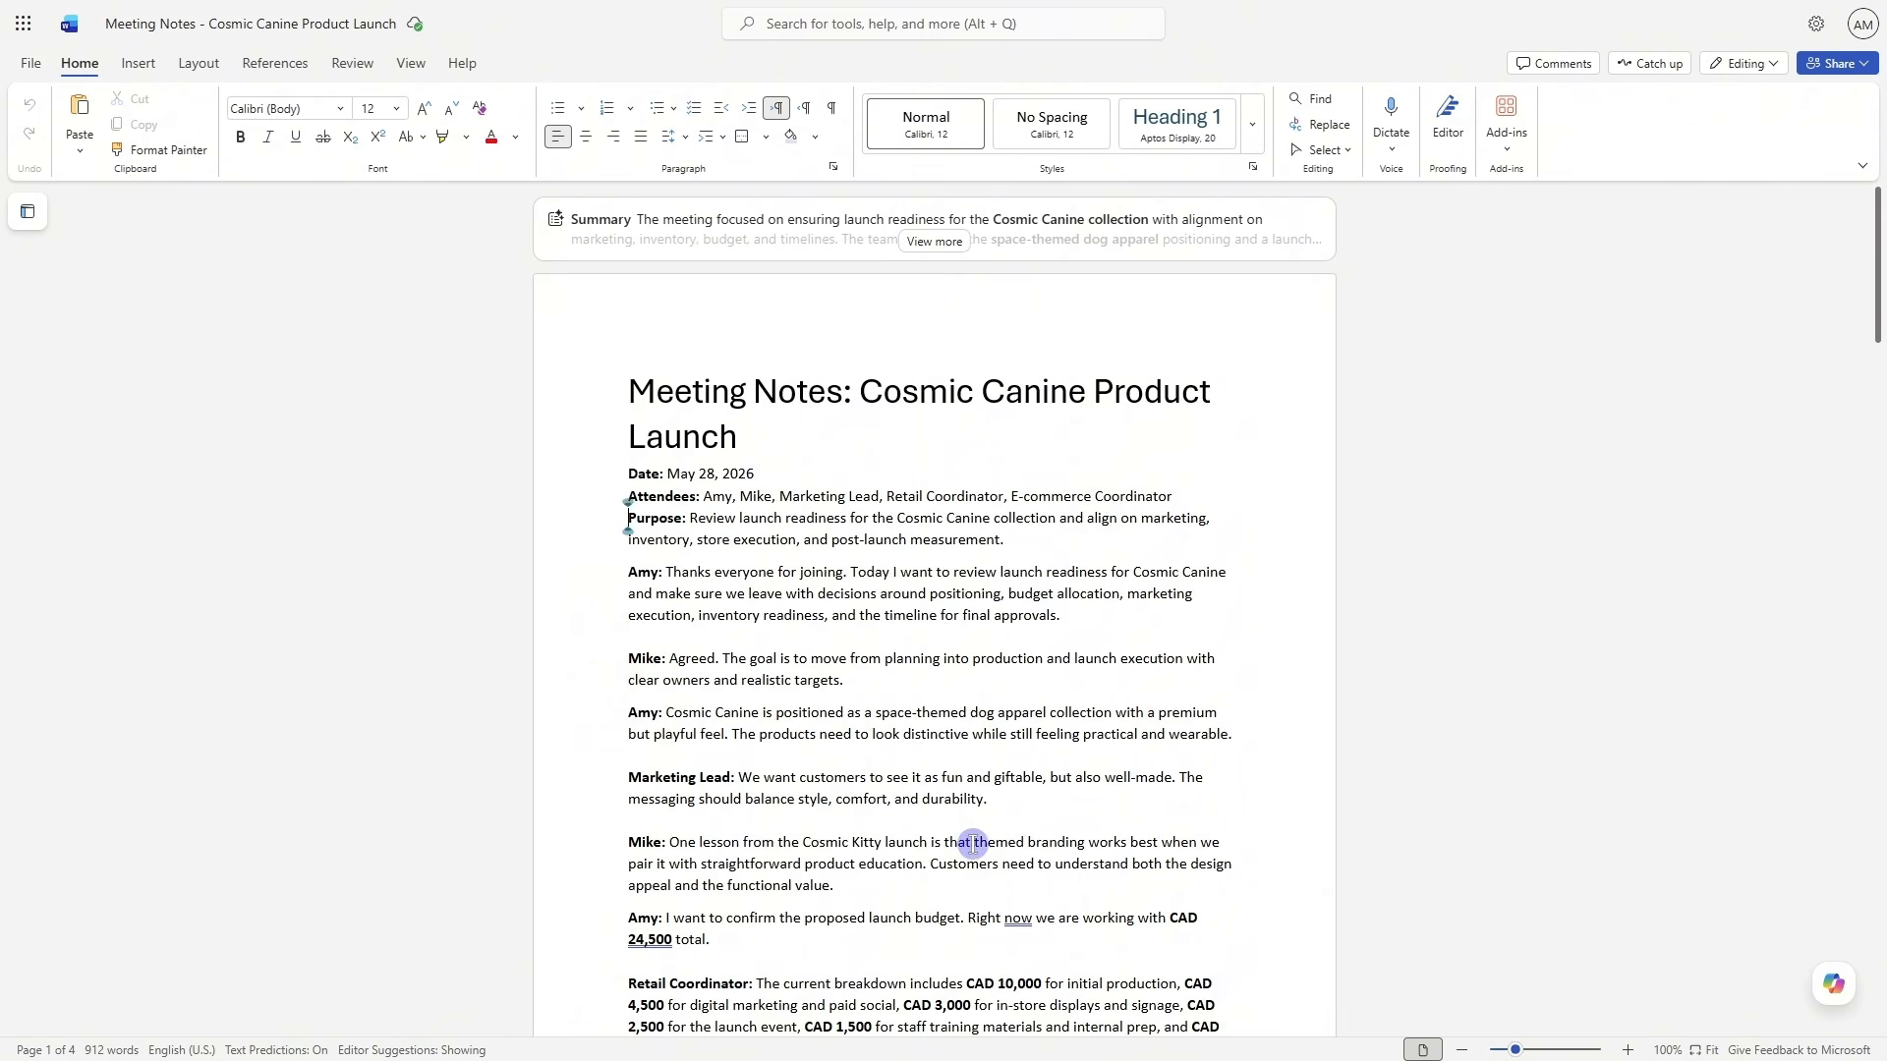
scroll(972, 843, down, 4)
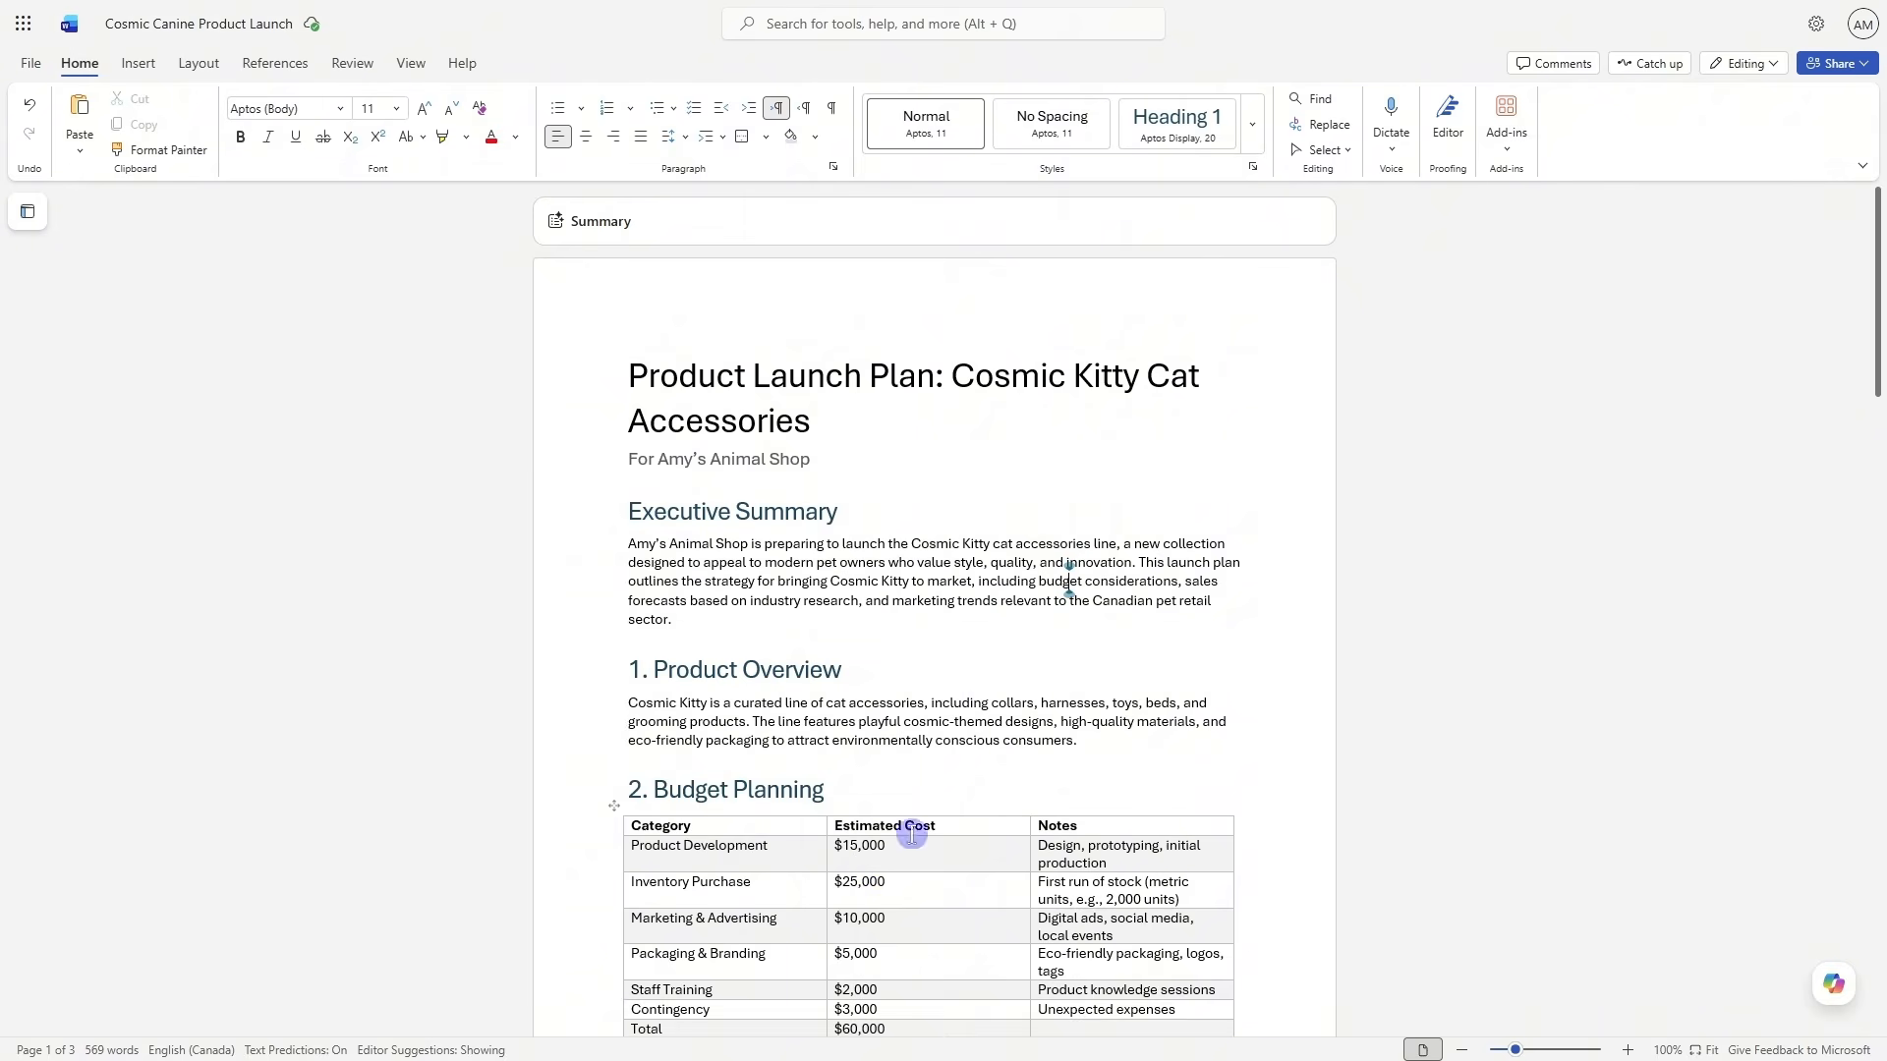
click(1079, 673)
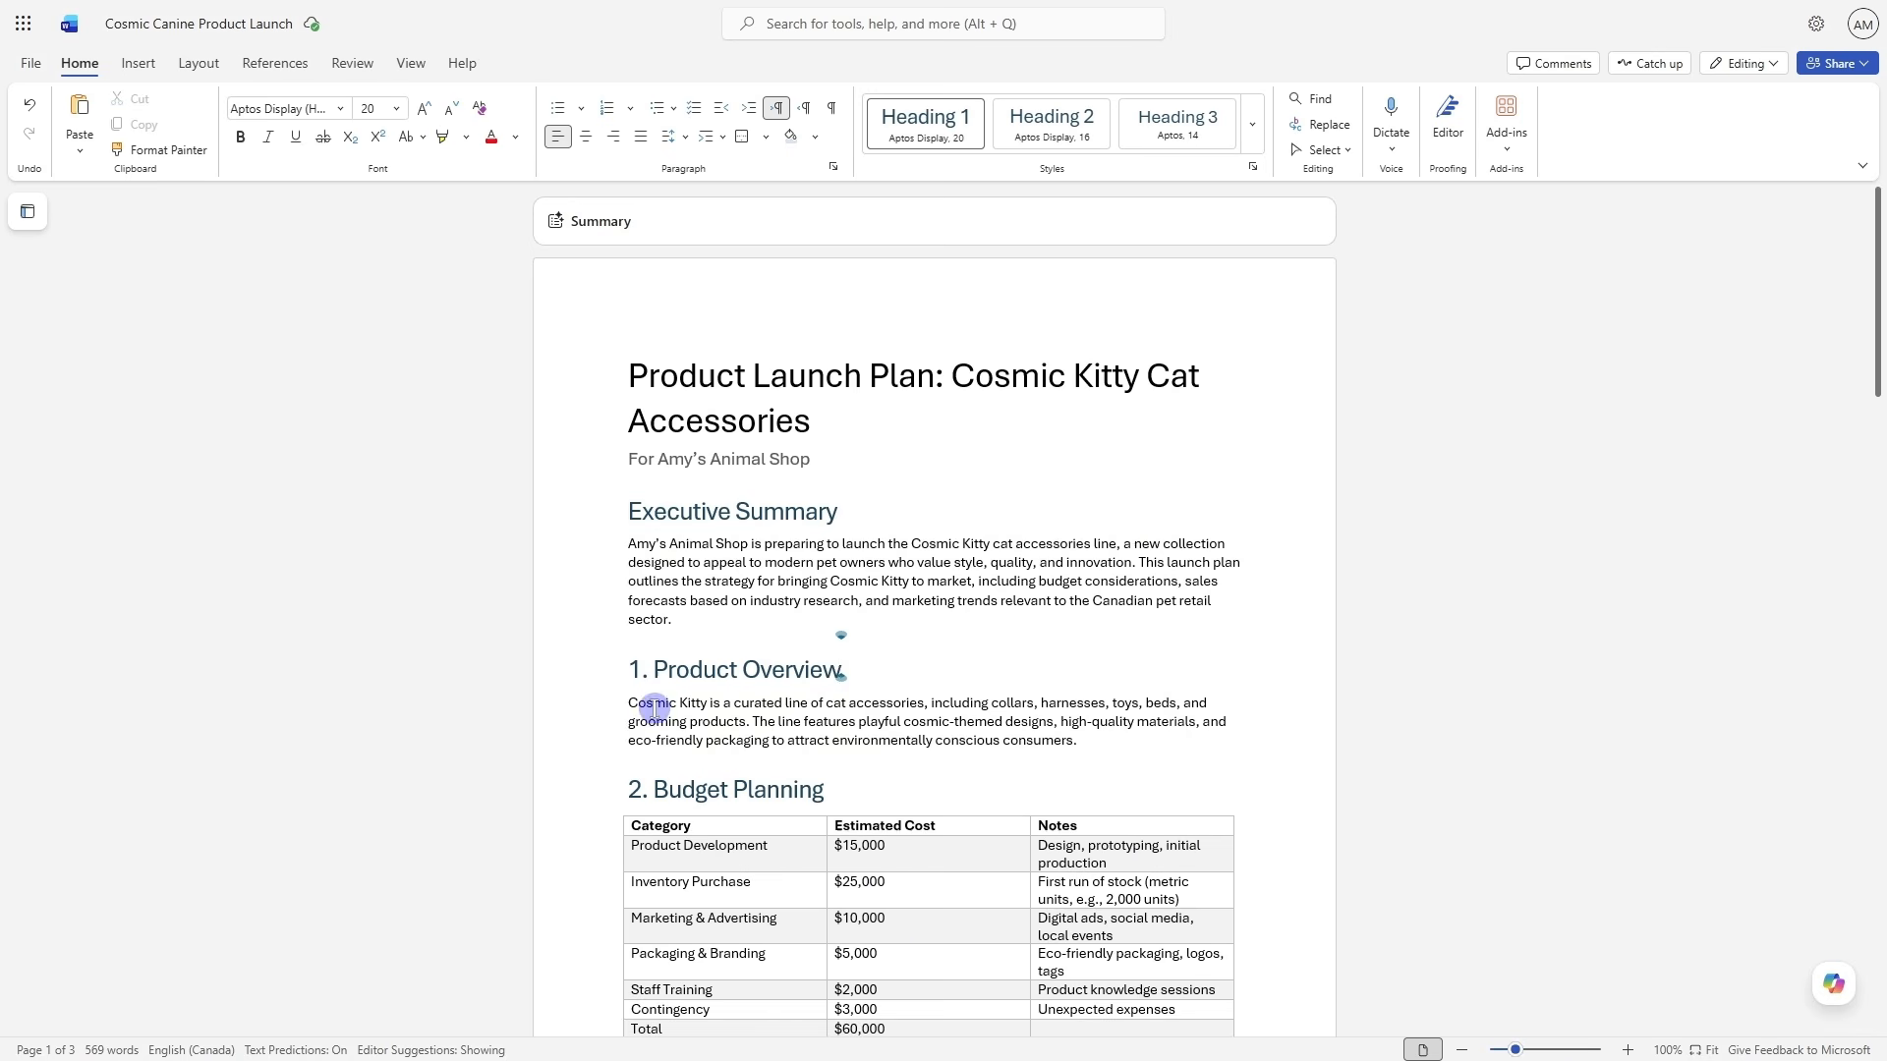
scroll(1085, 670, down, 2)
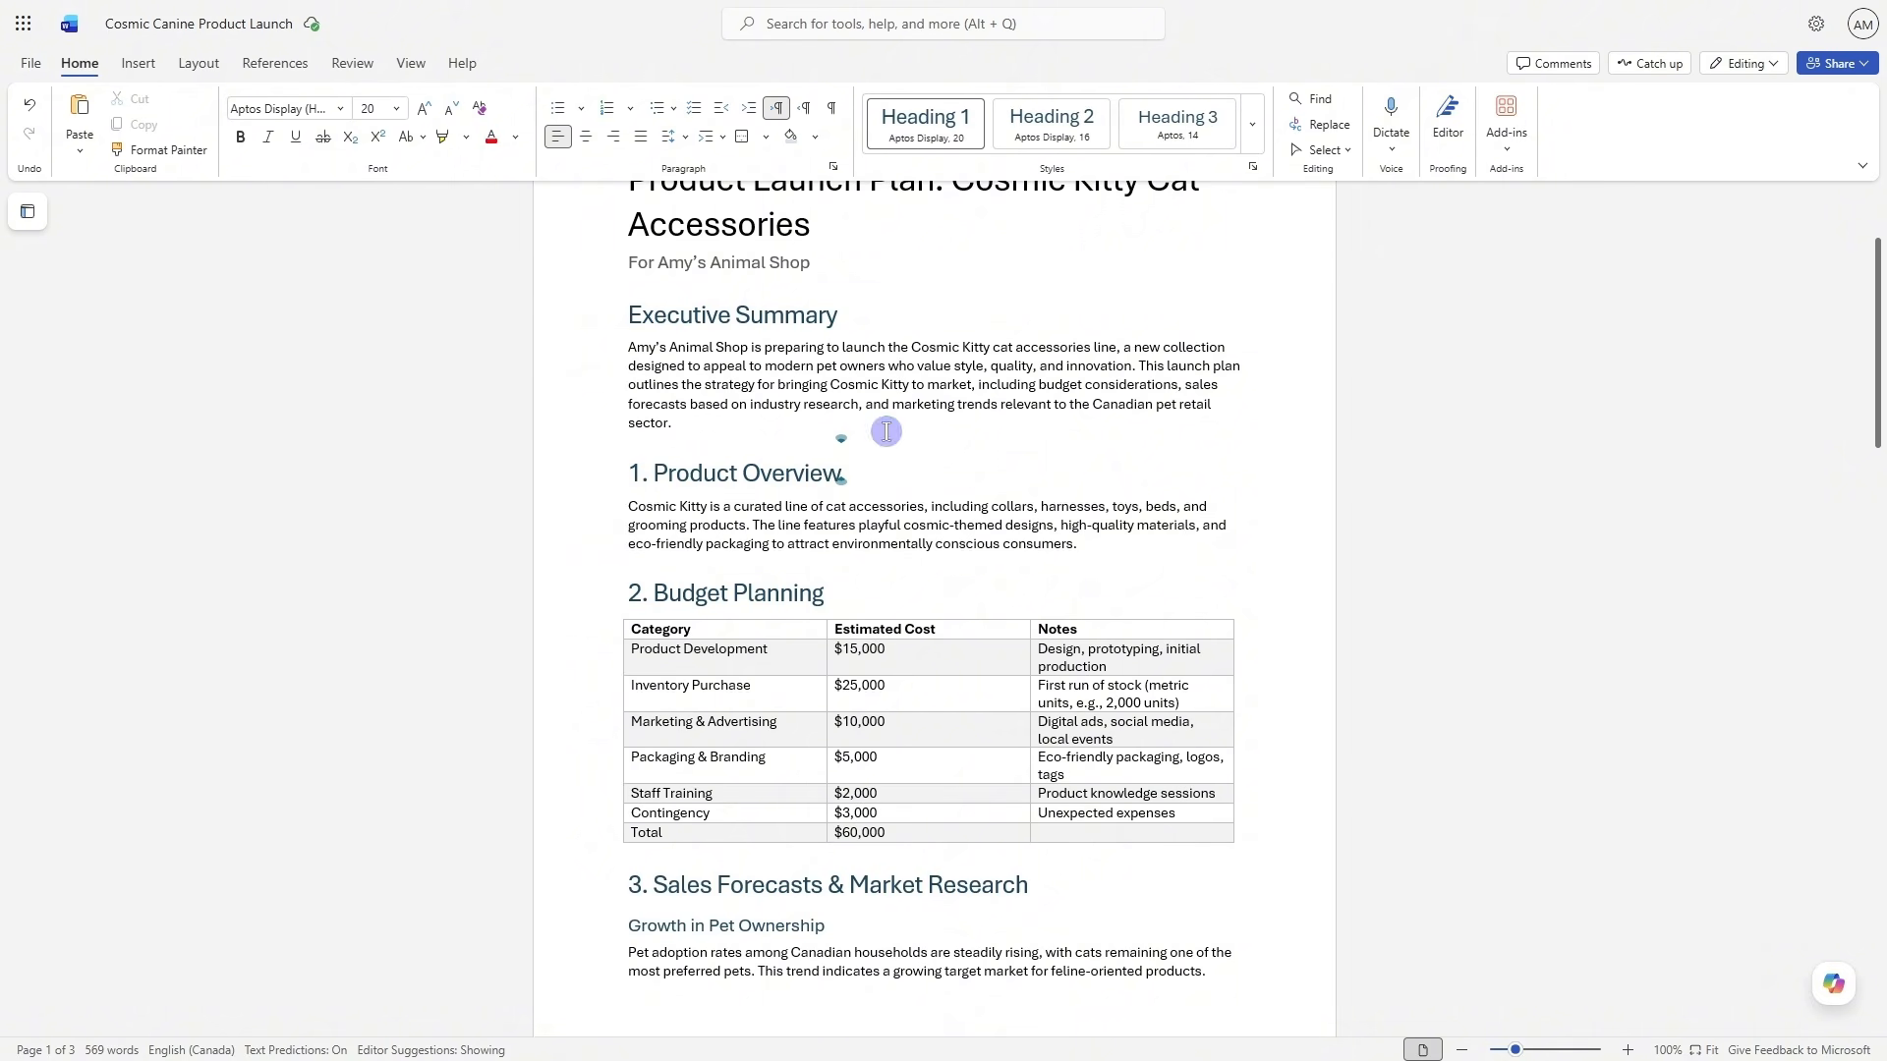
drag(630, 350, 735, 424)
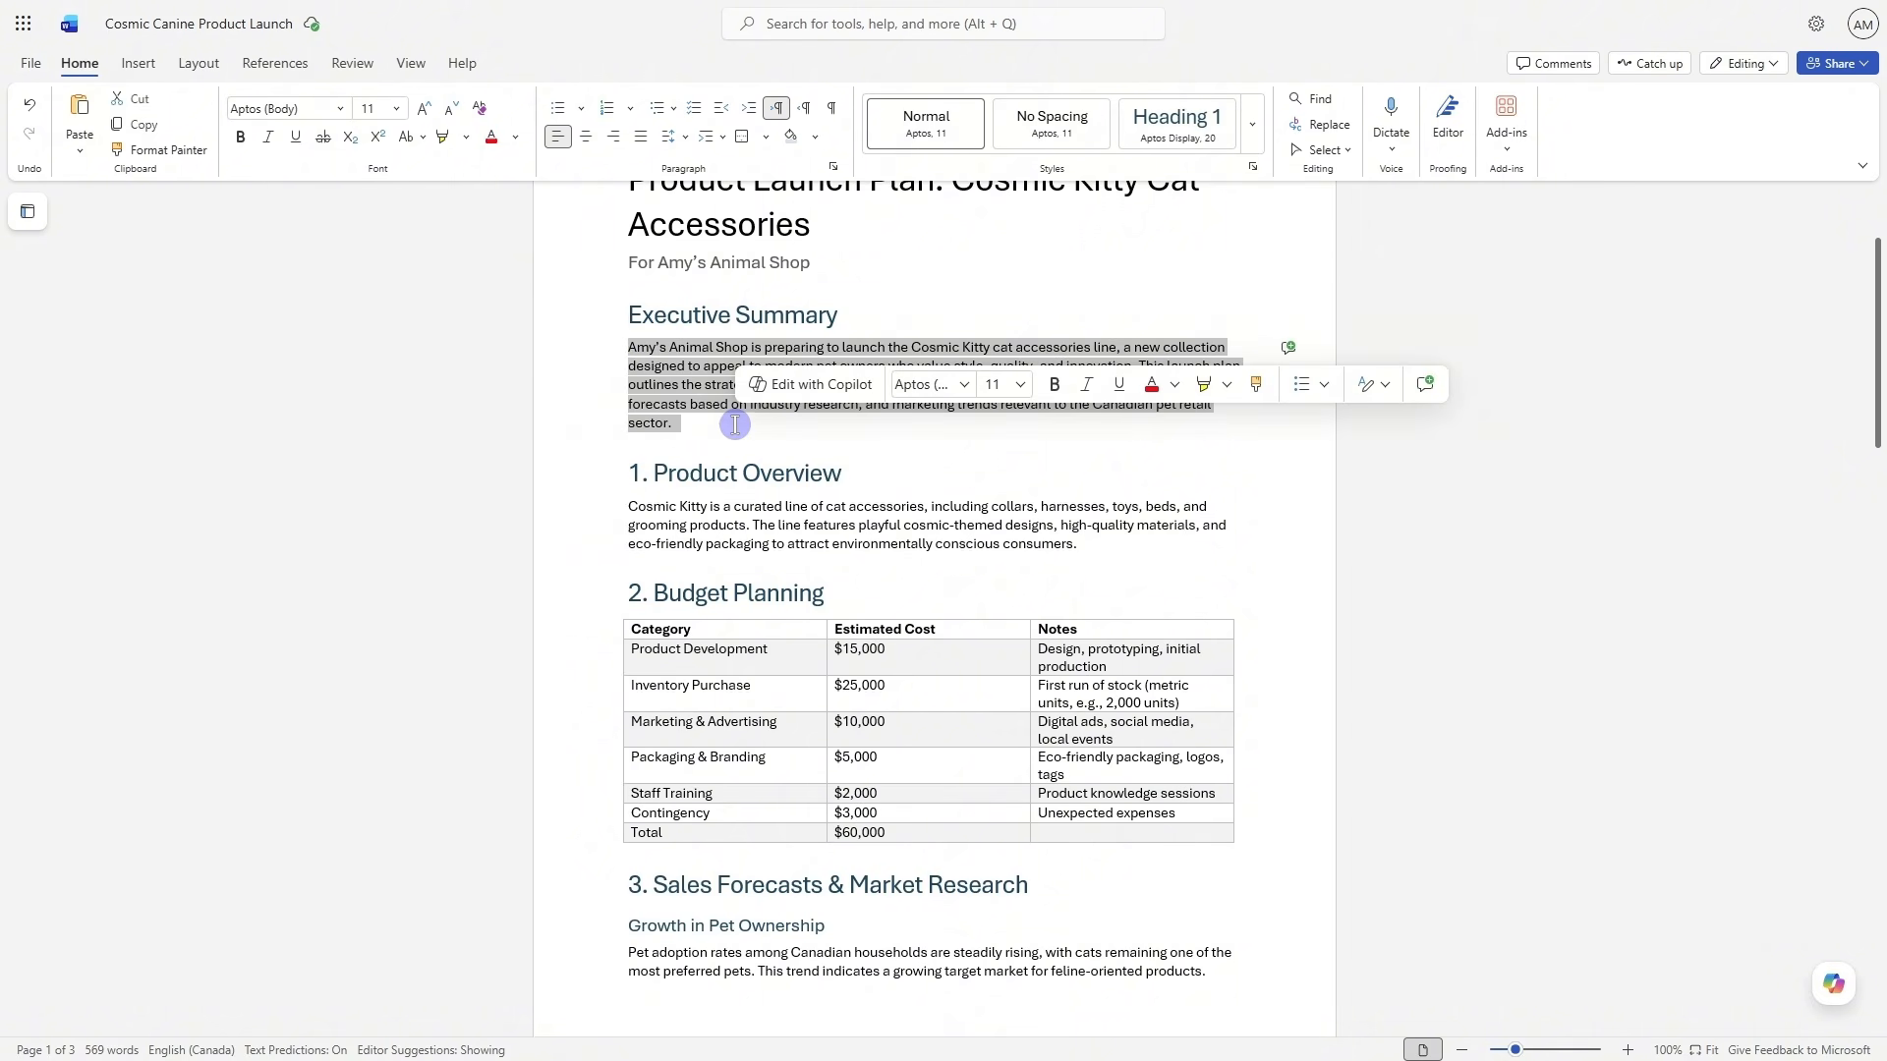
click(969, 488)
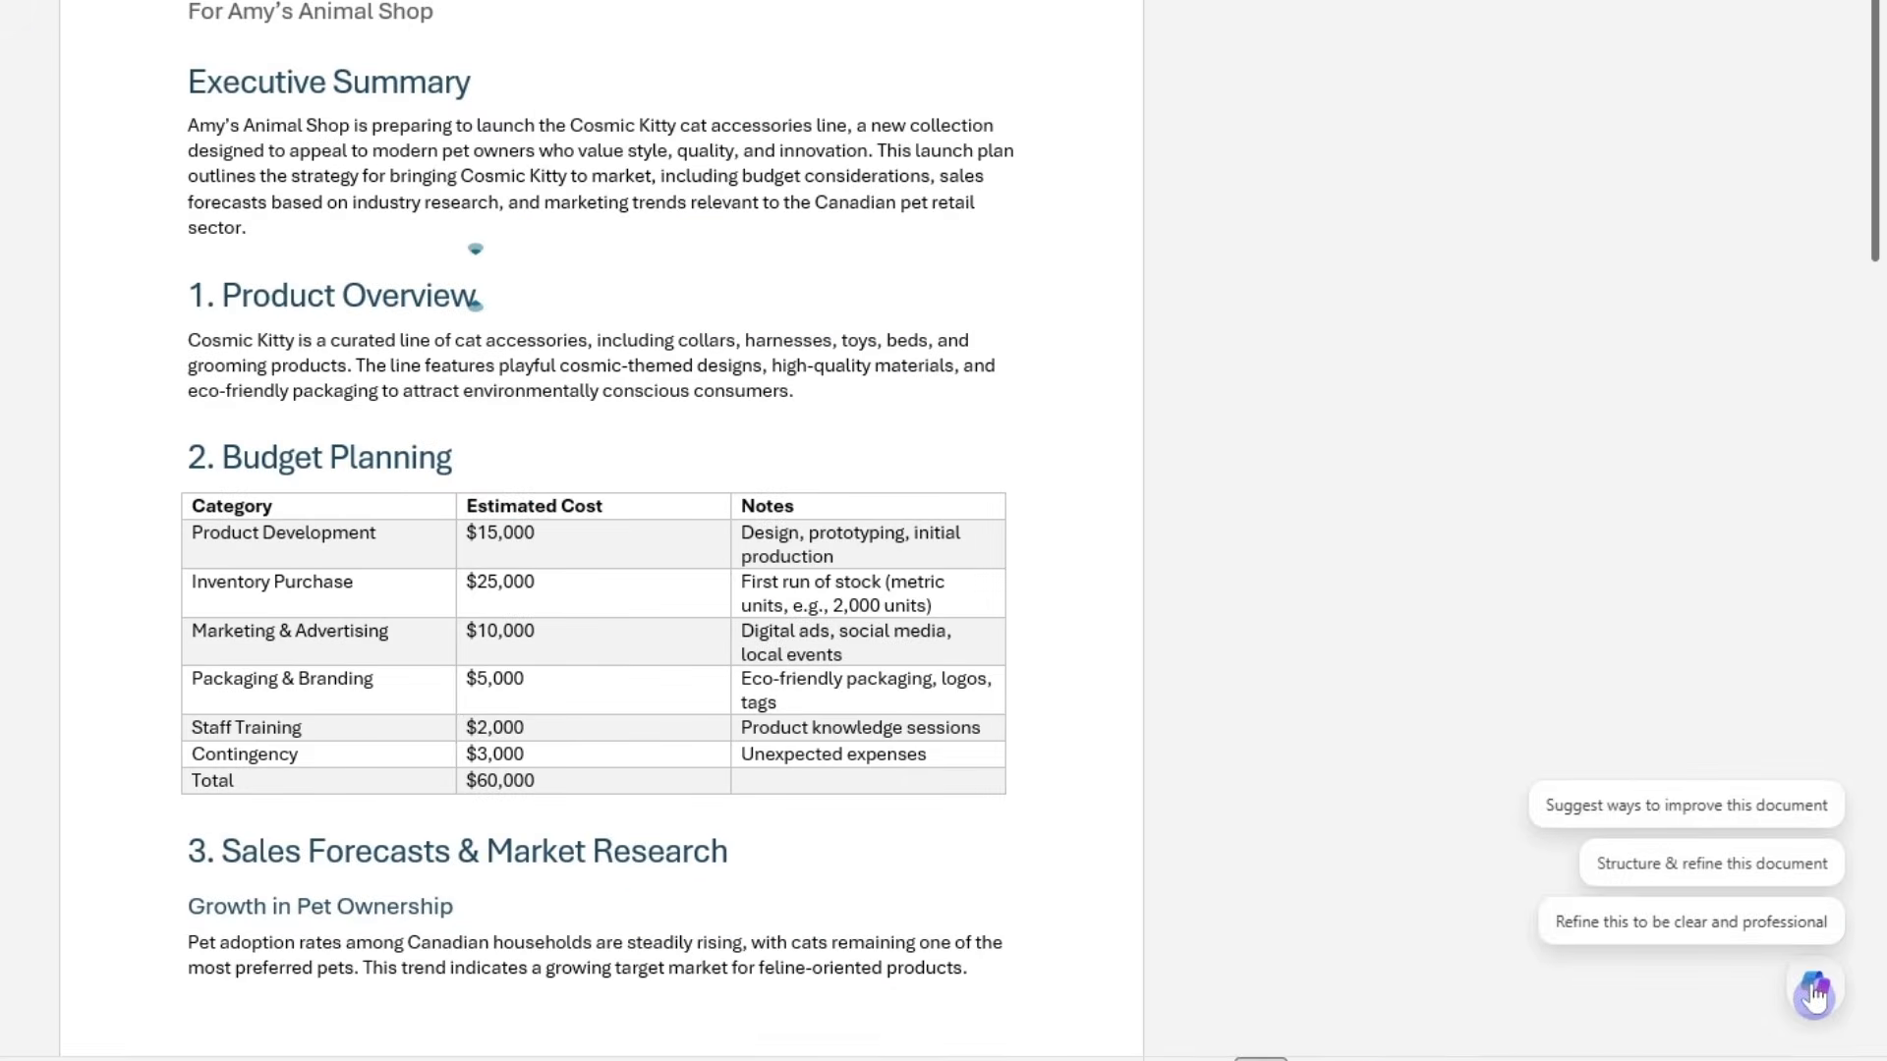
Open Copilot in the launch plan document and set its mode to Allow editing
click(1814, 992)
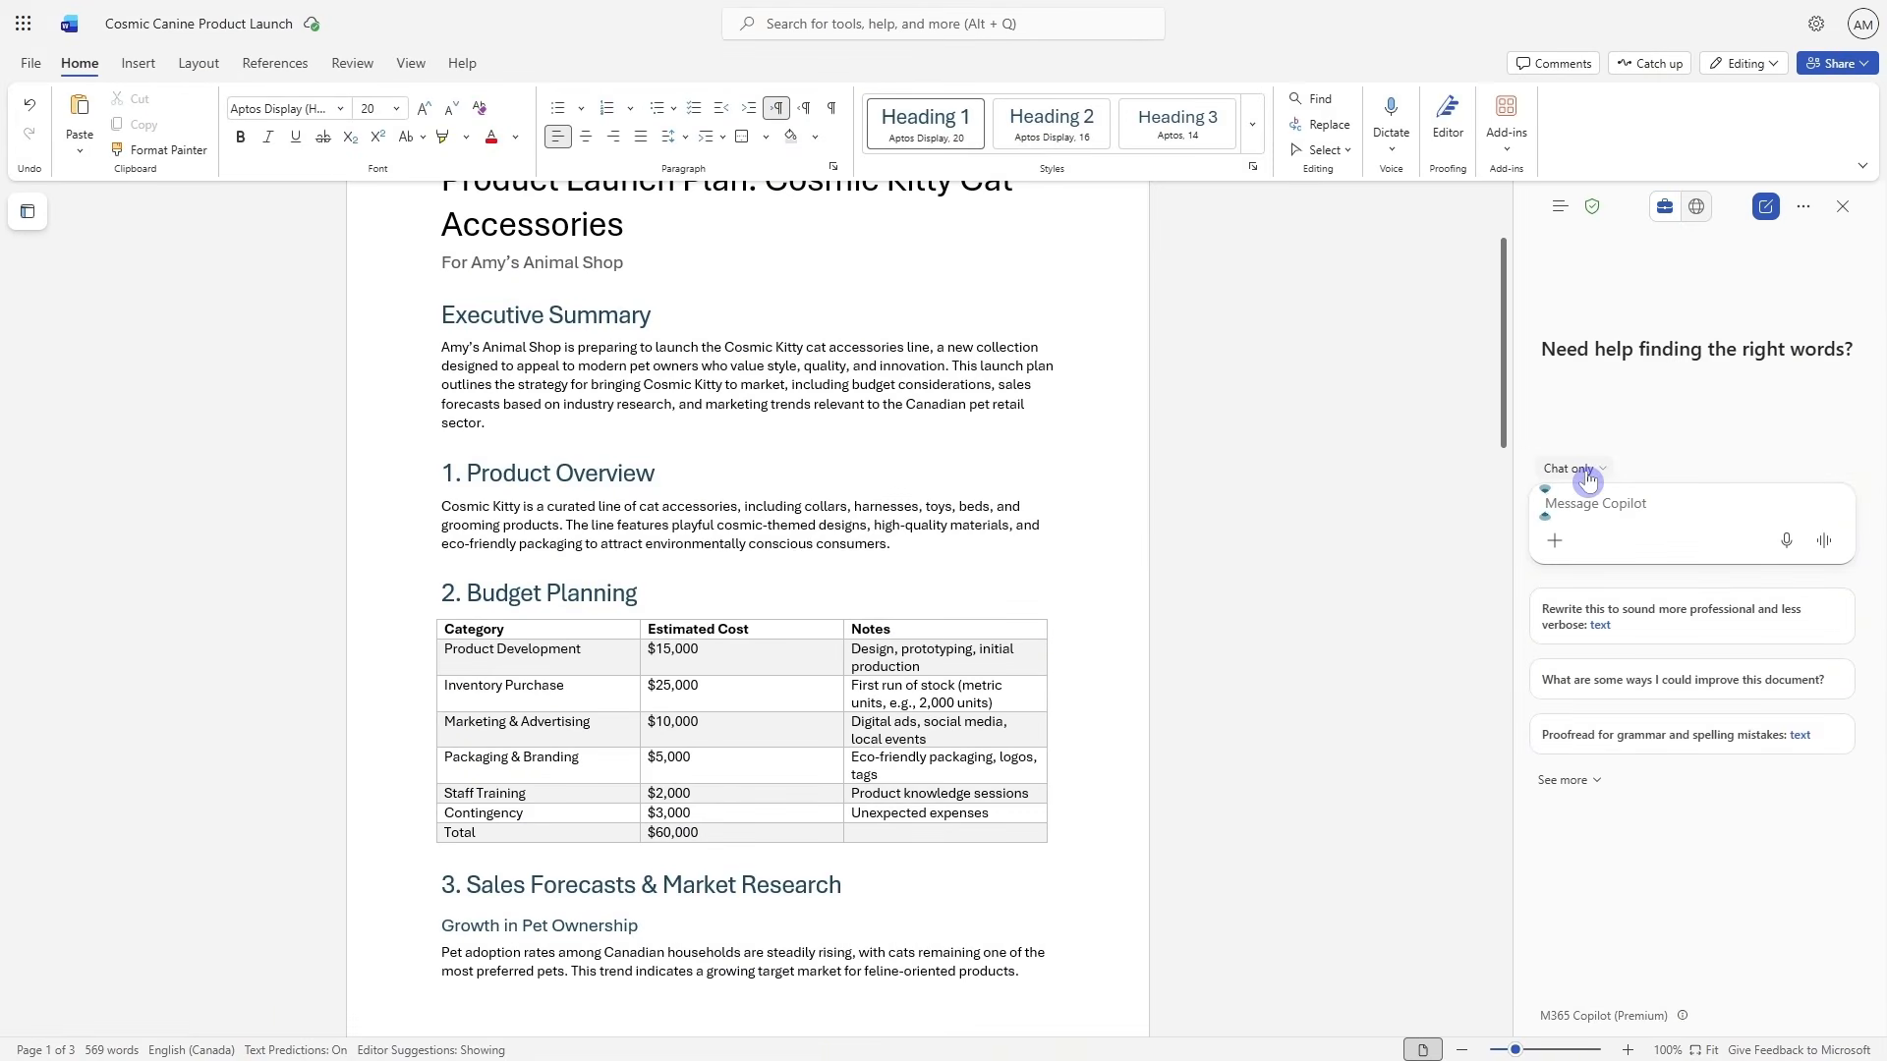
click(1588, 481)
click(1706, 348)
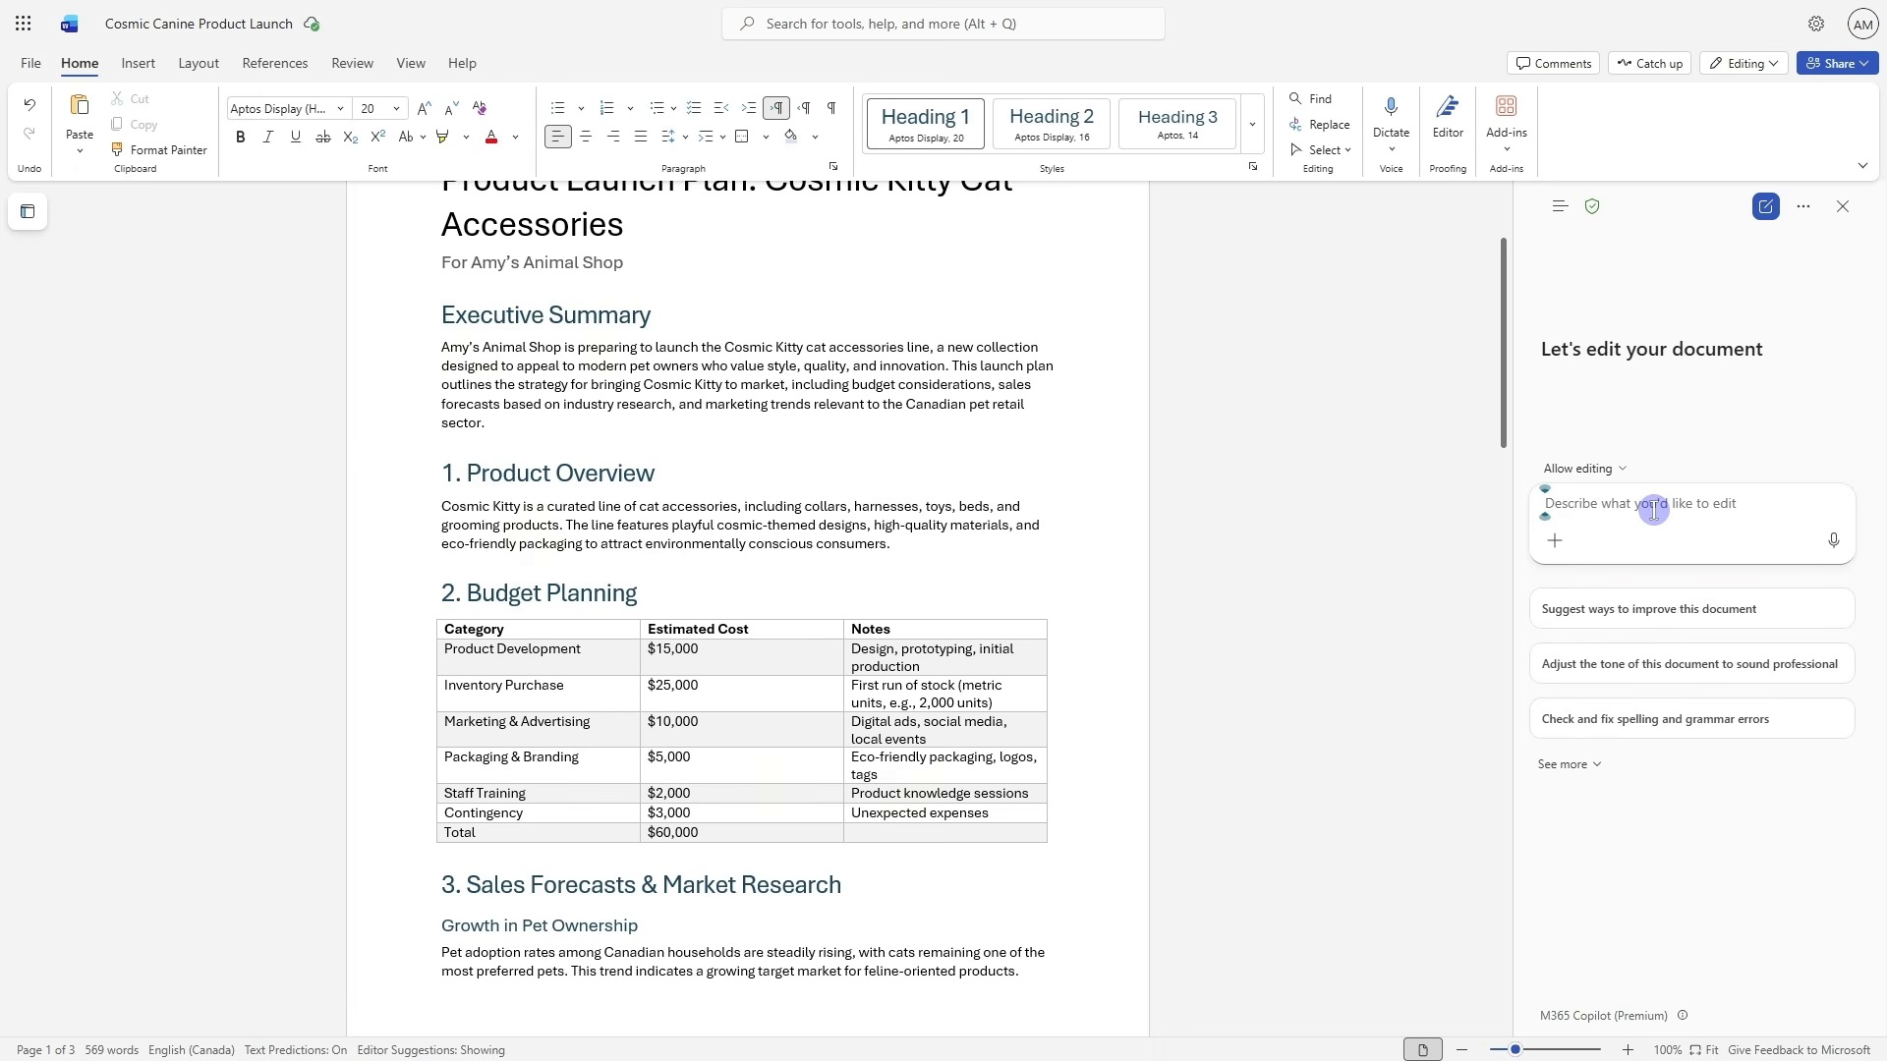
Ask Copilot to update the document's contents, body and tables from the attached Cosmic Canine meeting notes, keeping the subheadings as placeholders
text(update this document pulling relevant information from the cosmic canine product launch meeting notes attached. Keep the subheadings as placeholders, but update the contents, body and tables.)
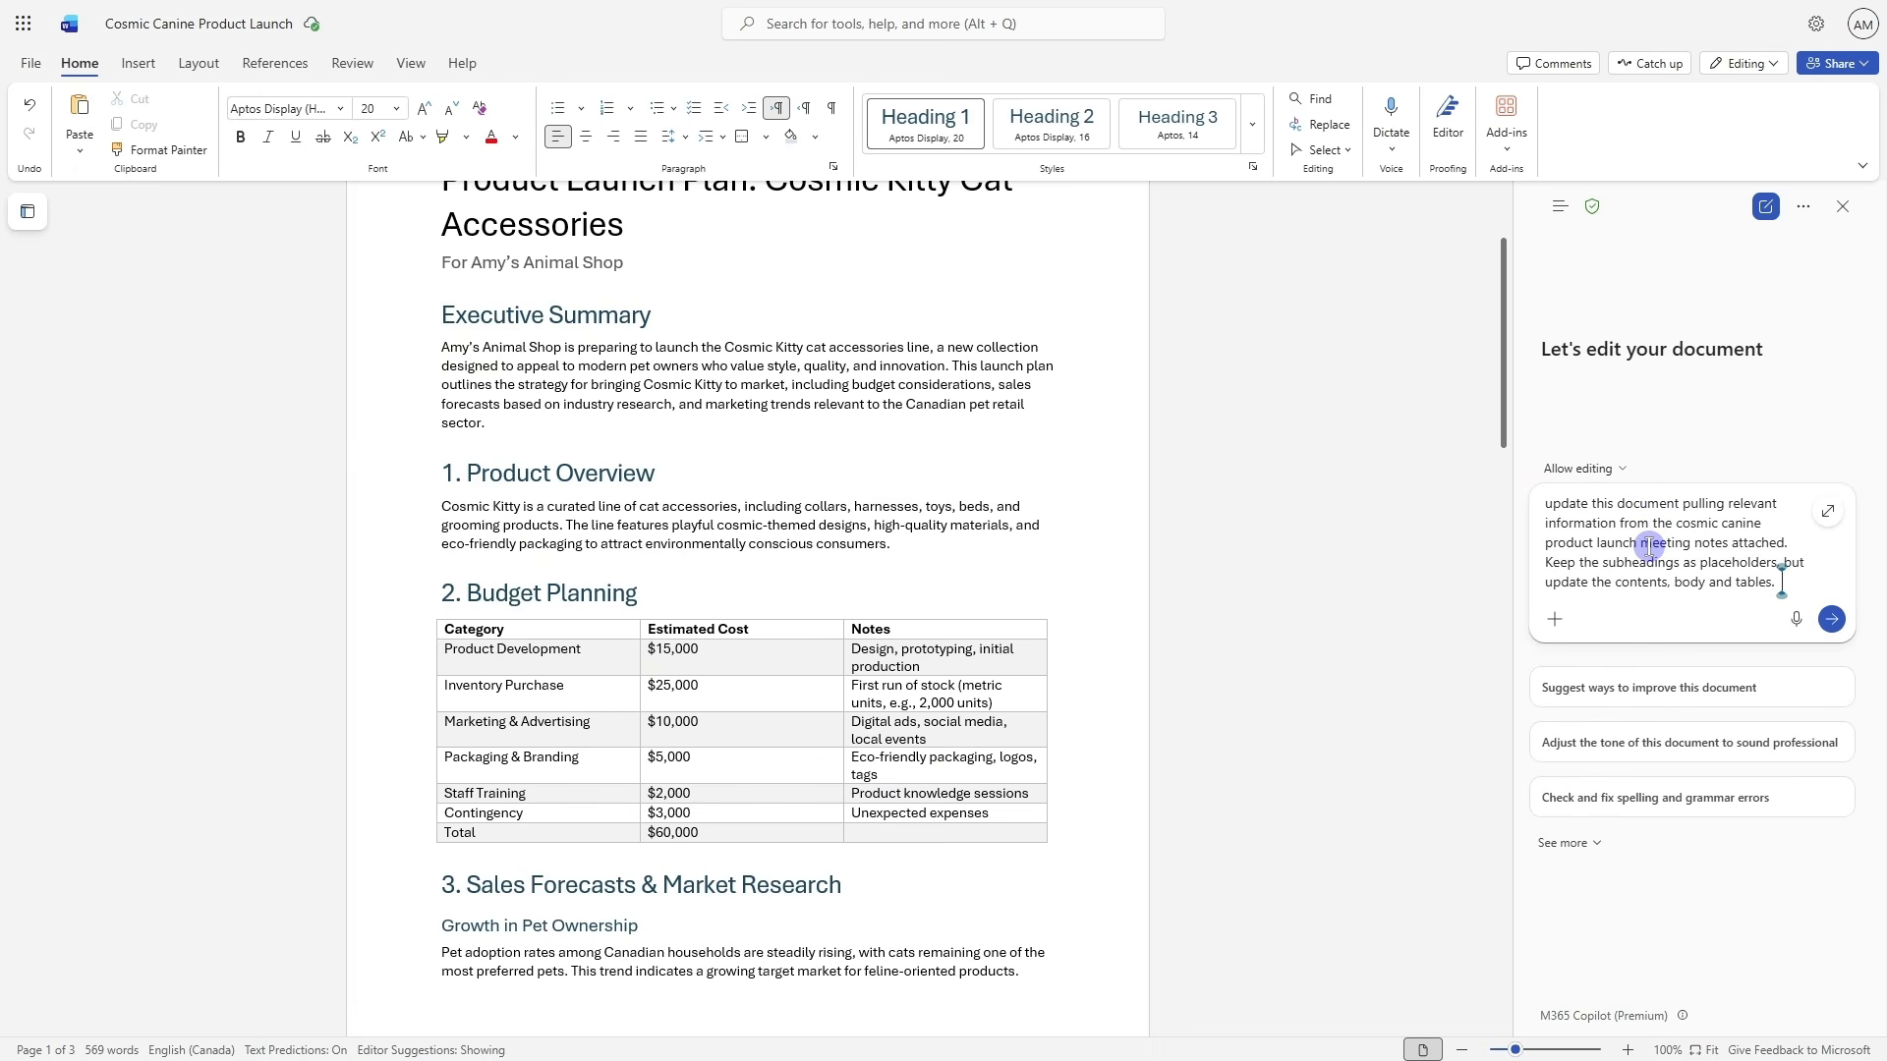
click(1554, 619)
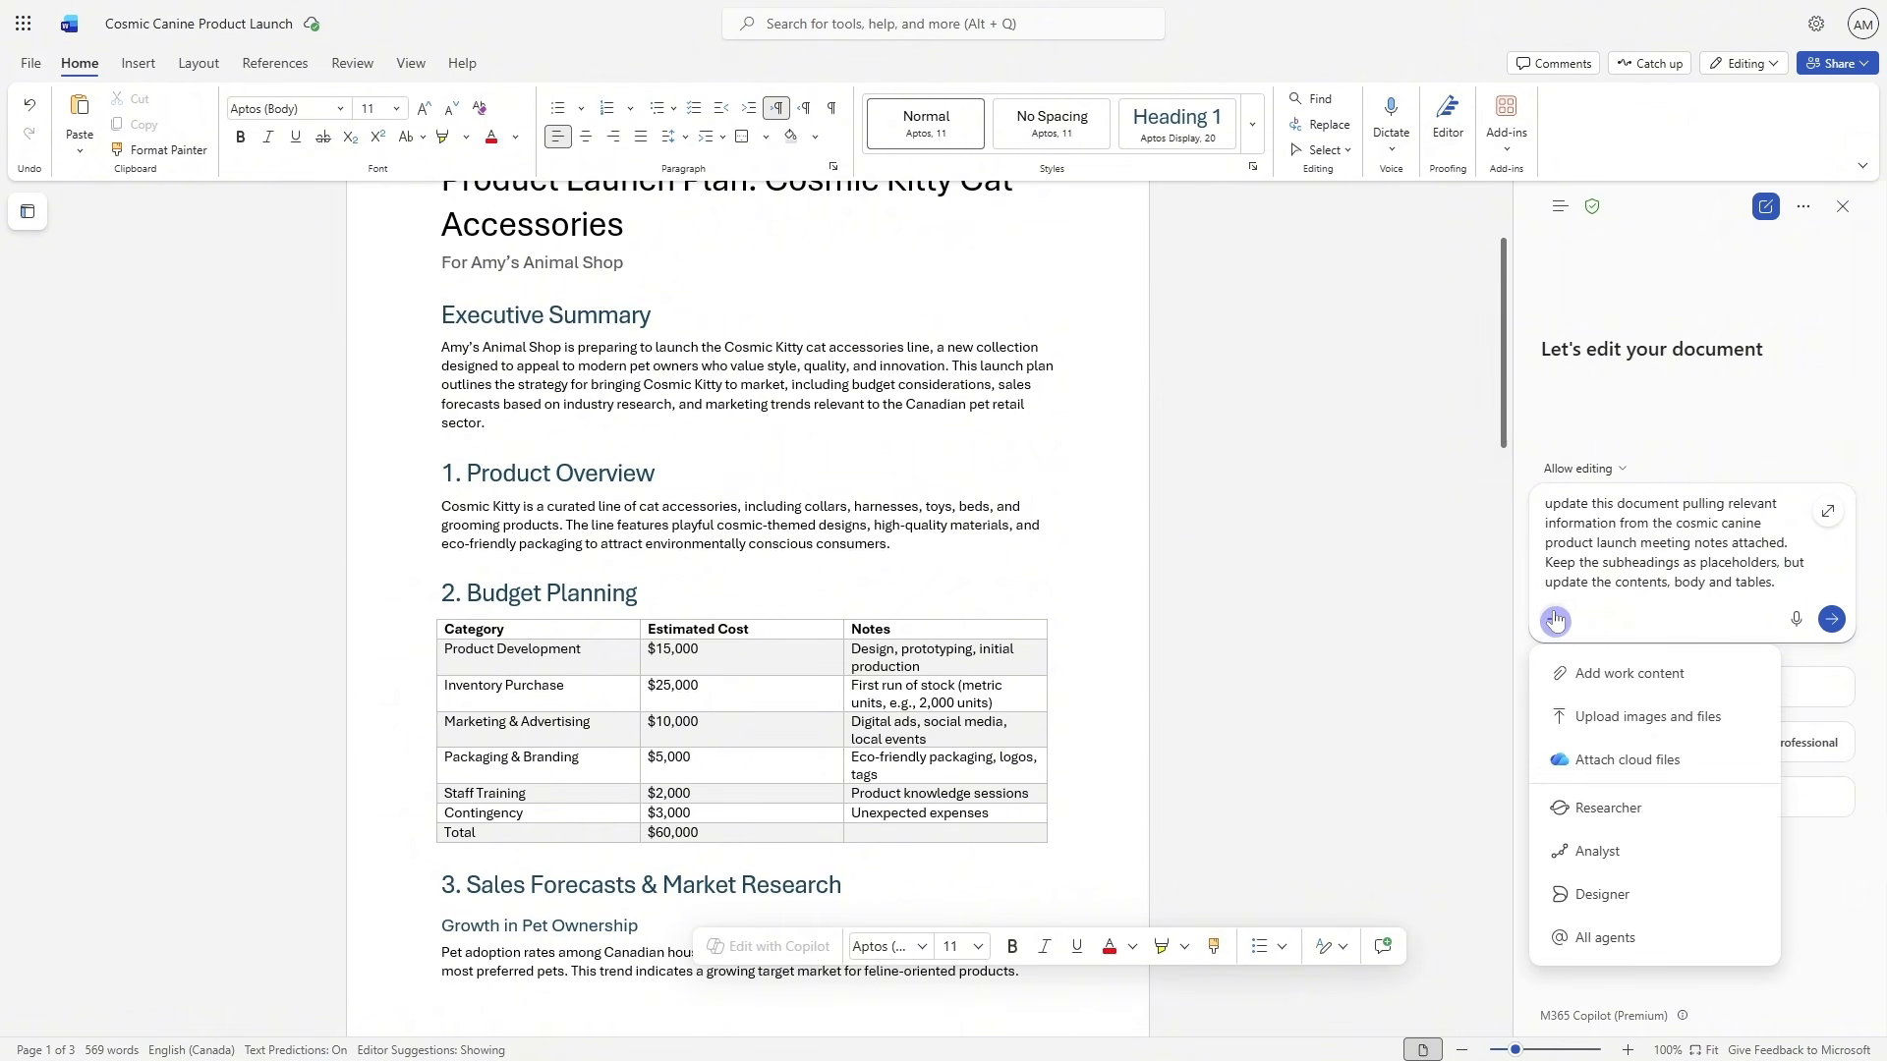
click(1707, 773)
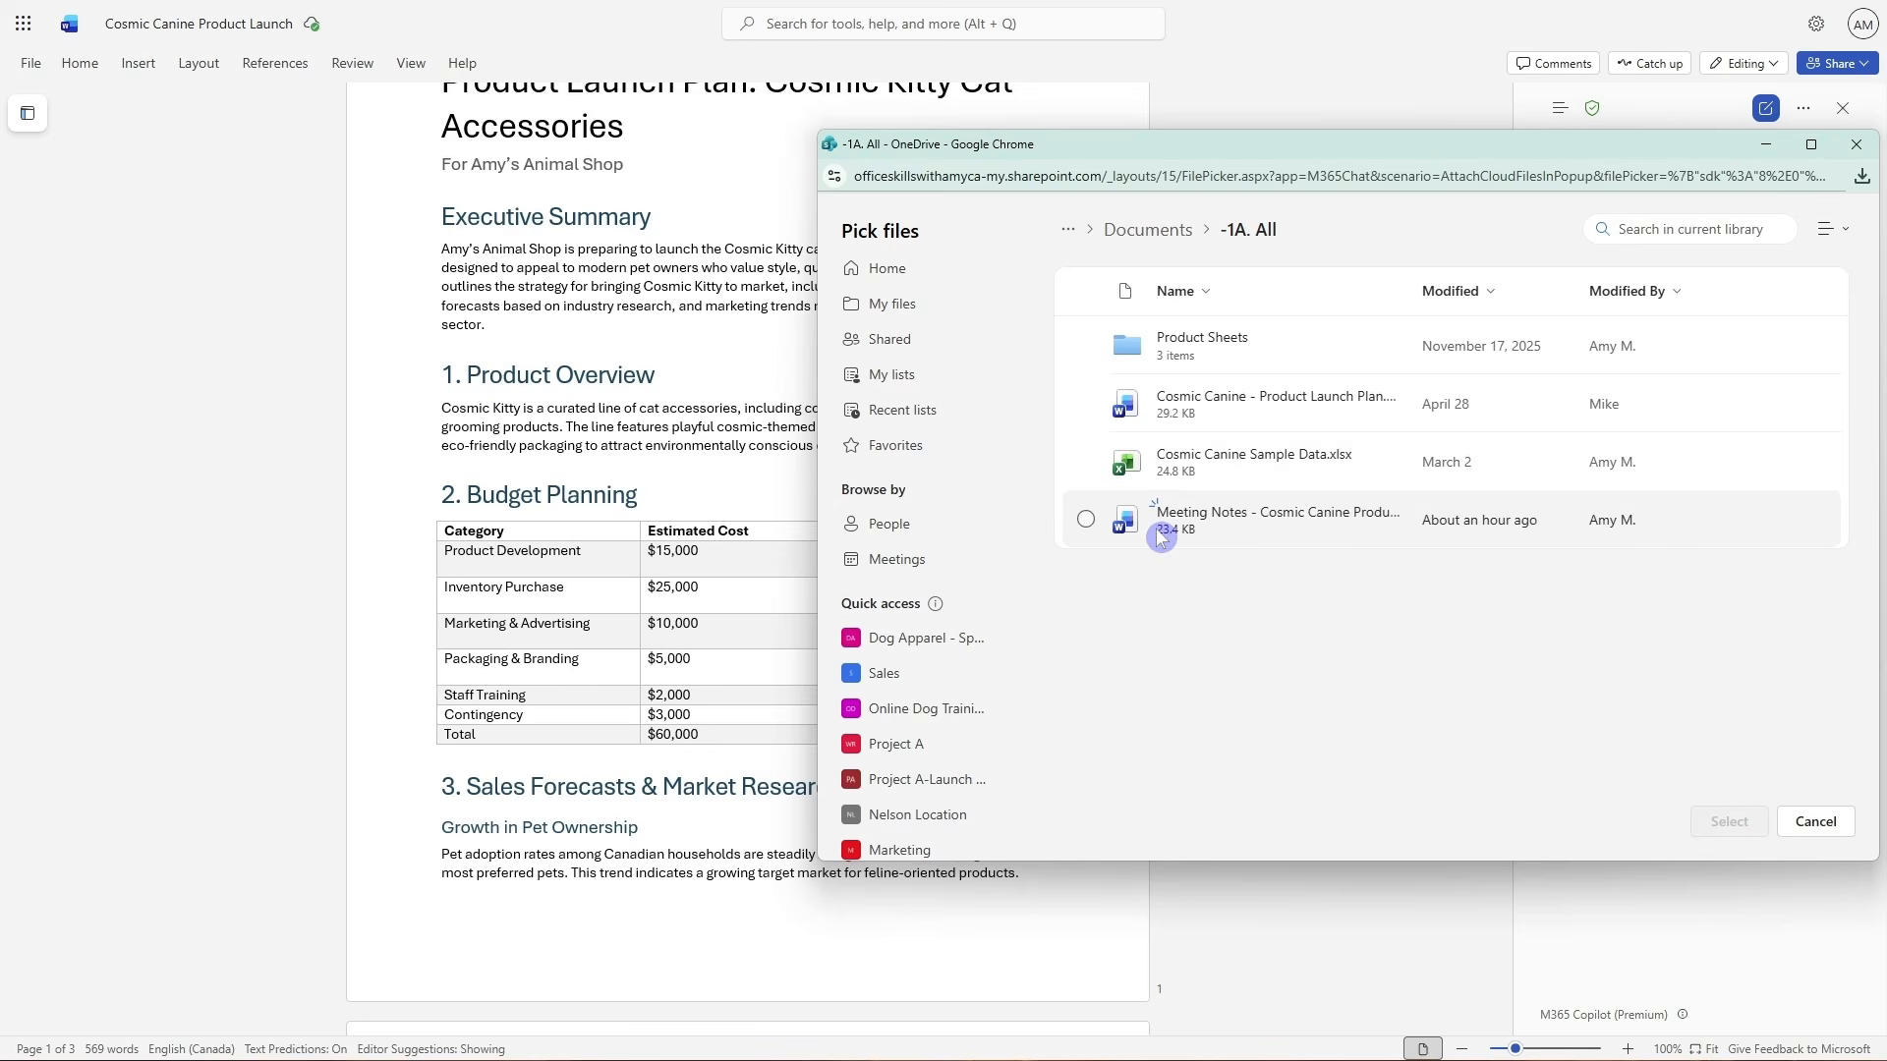
click(1157, 532)
click(1731, 823)
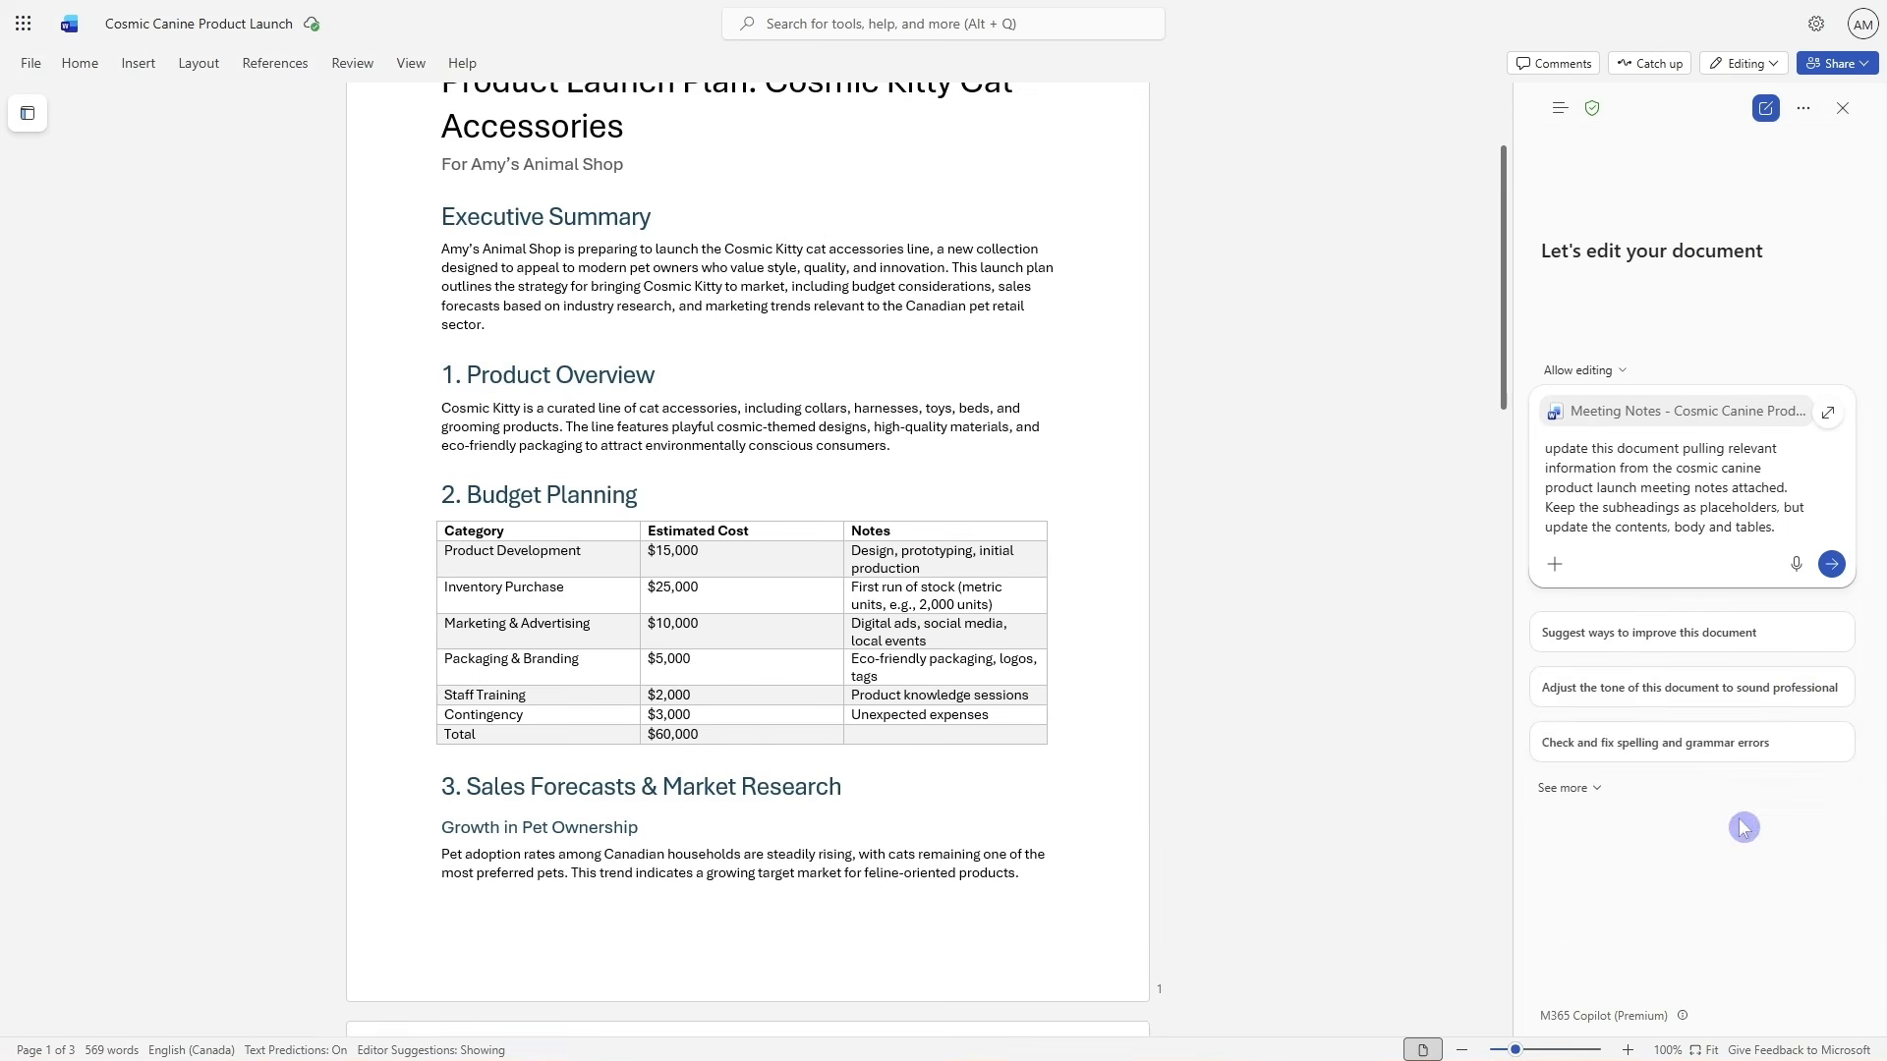
click(1833, 566)
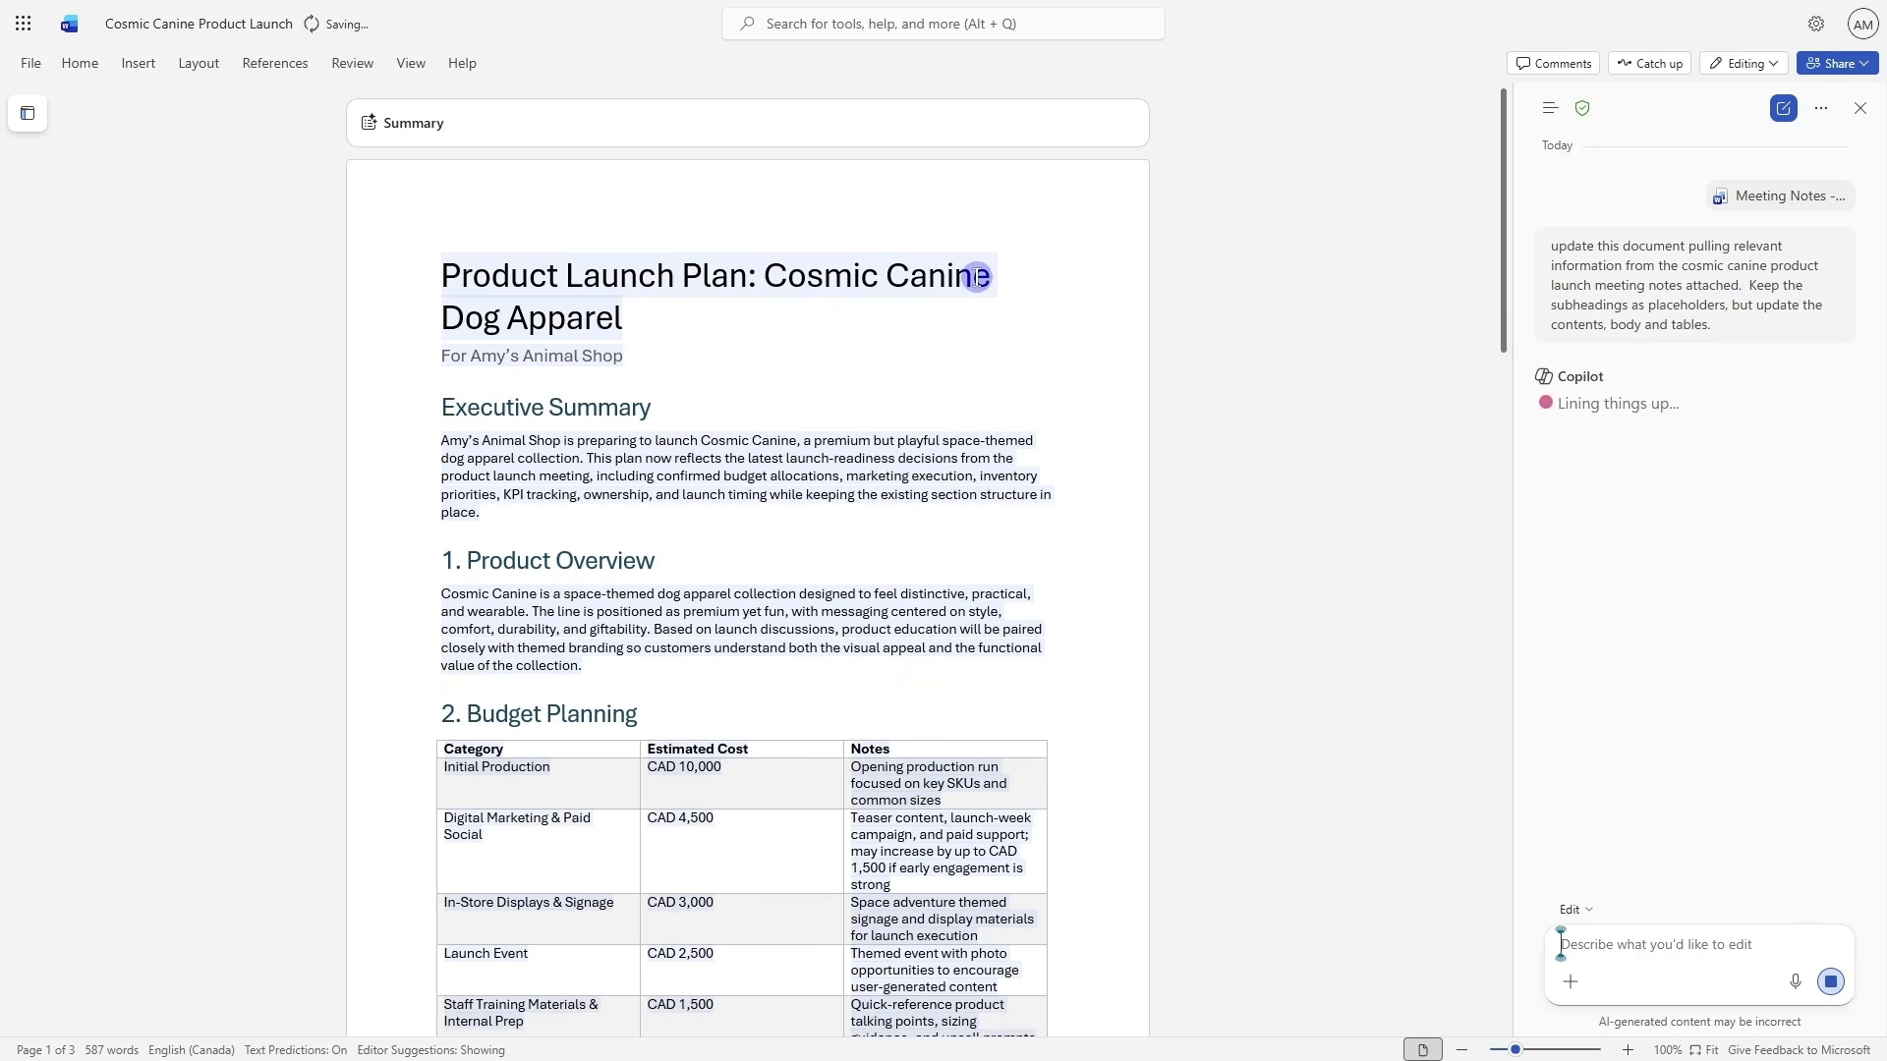
Review the rewritten launch plan sections and Copilot's change summary, and accept the edits
scroll(1157, 426, down, 3)
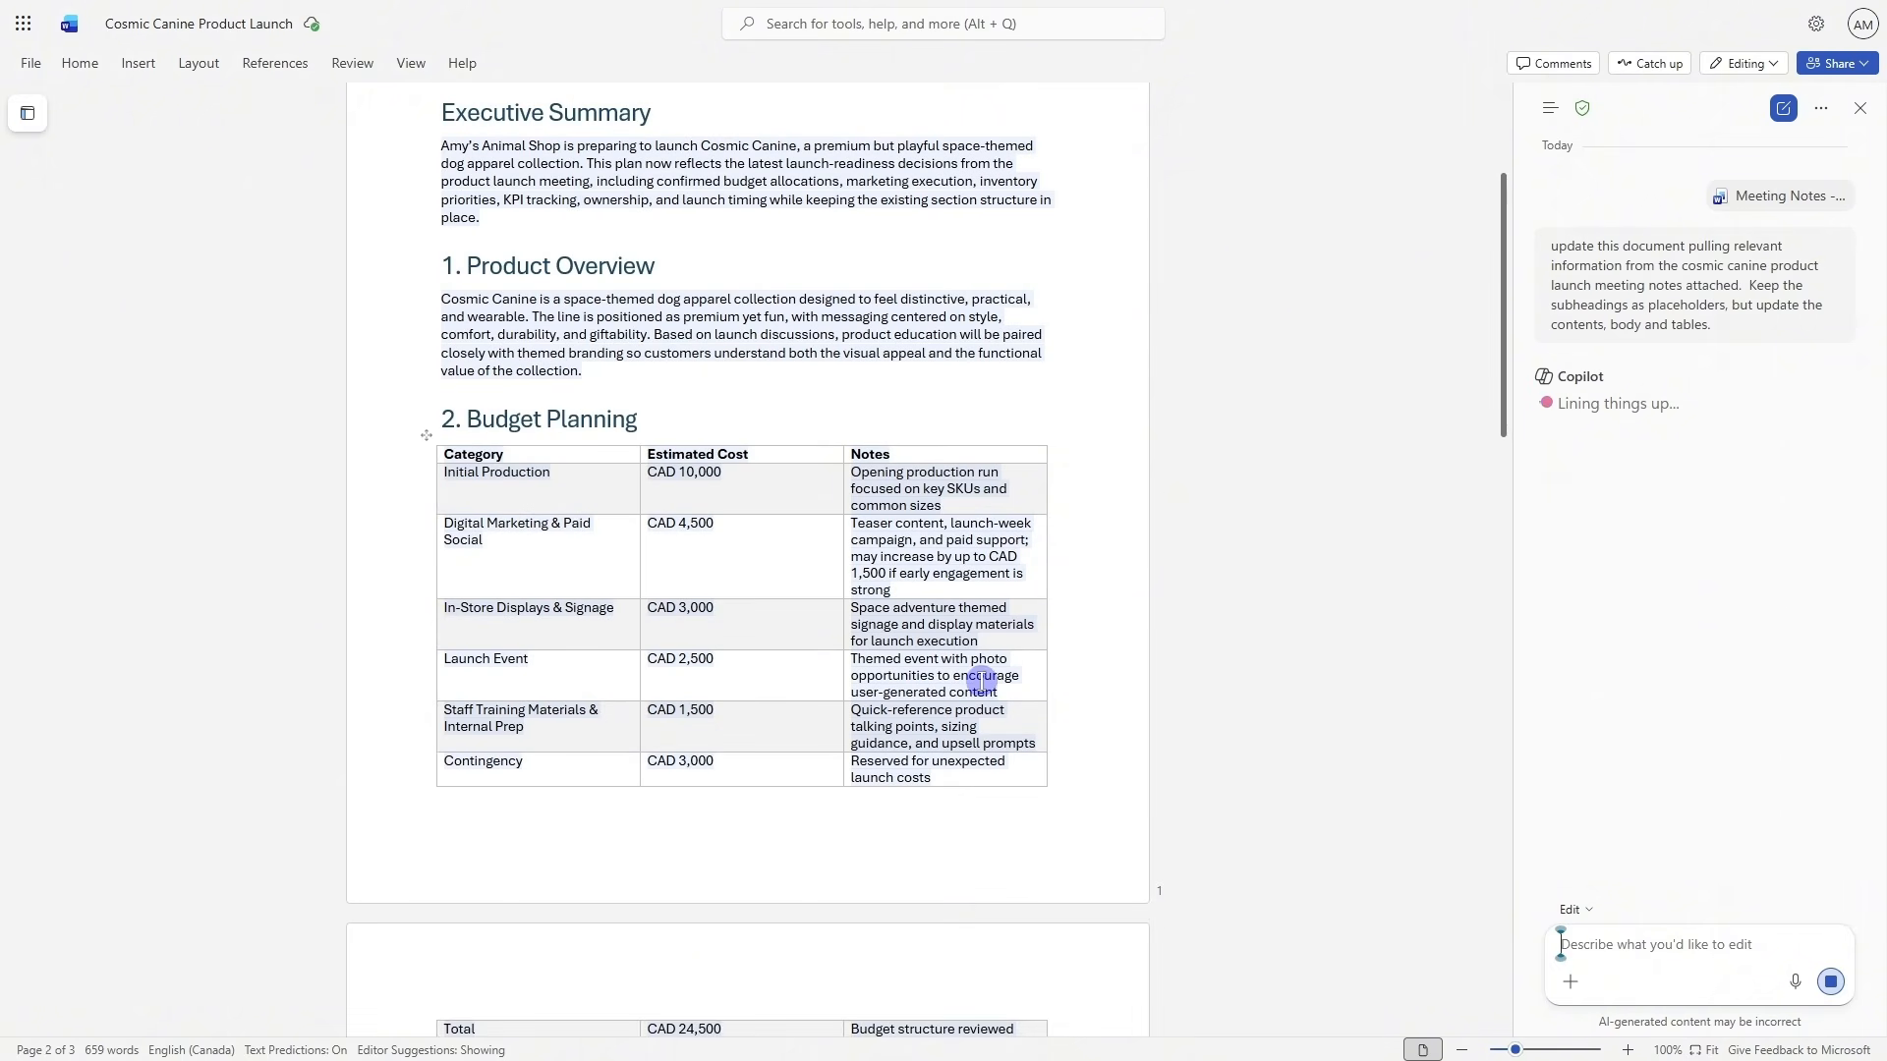
scroll(979, 678, down, 4)
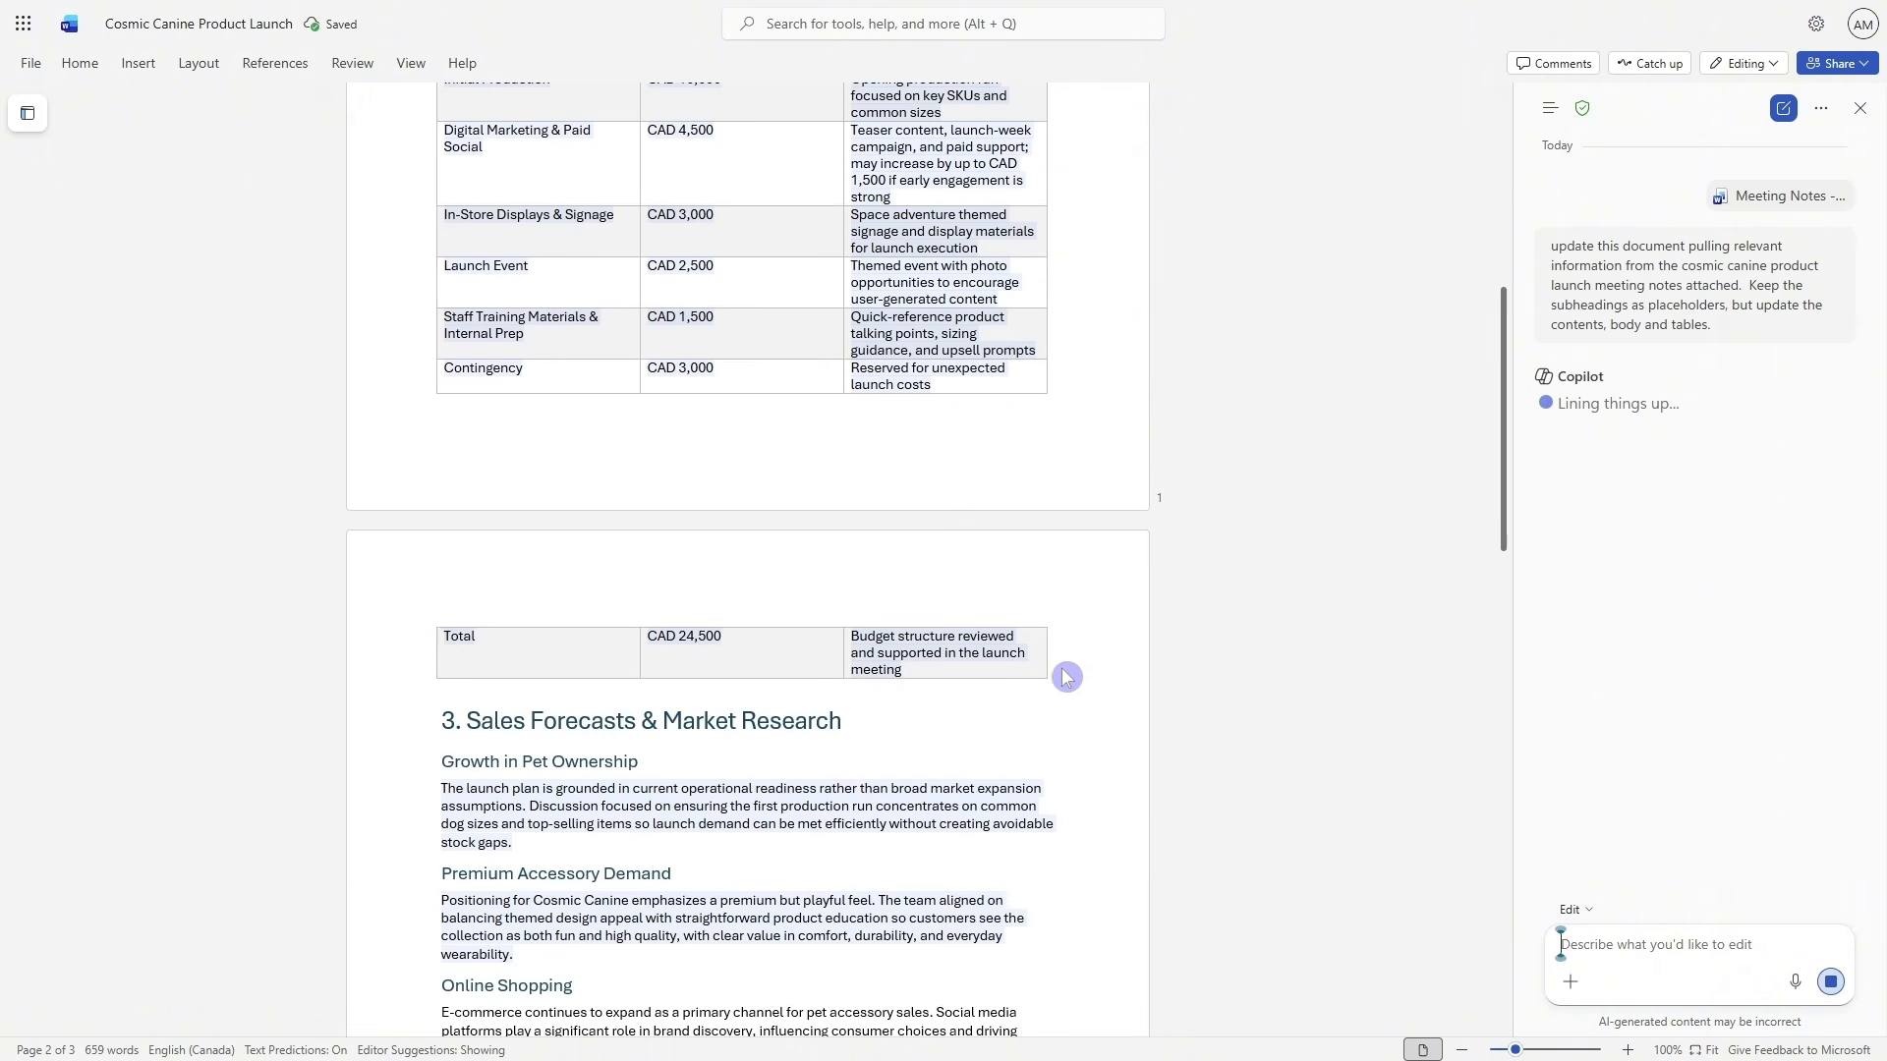
scroll(1024, 634, down, 5)
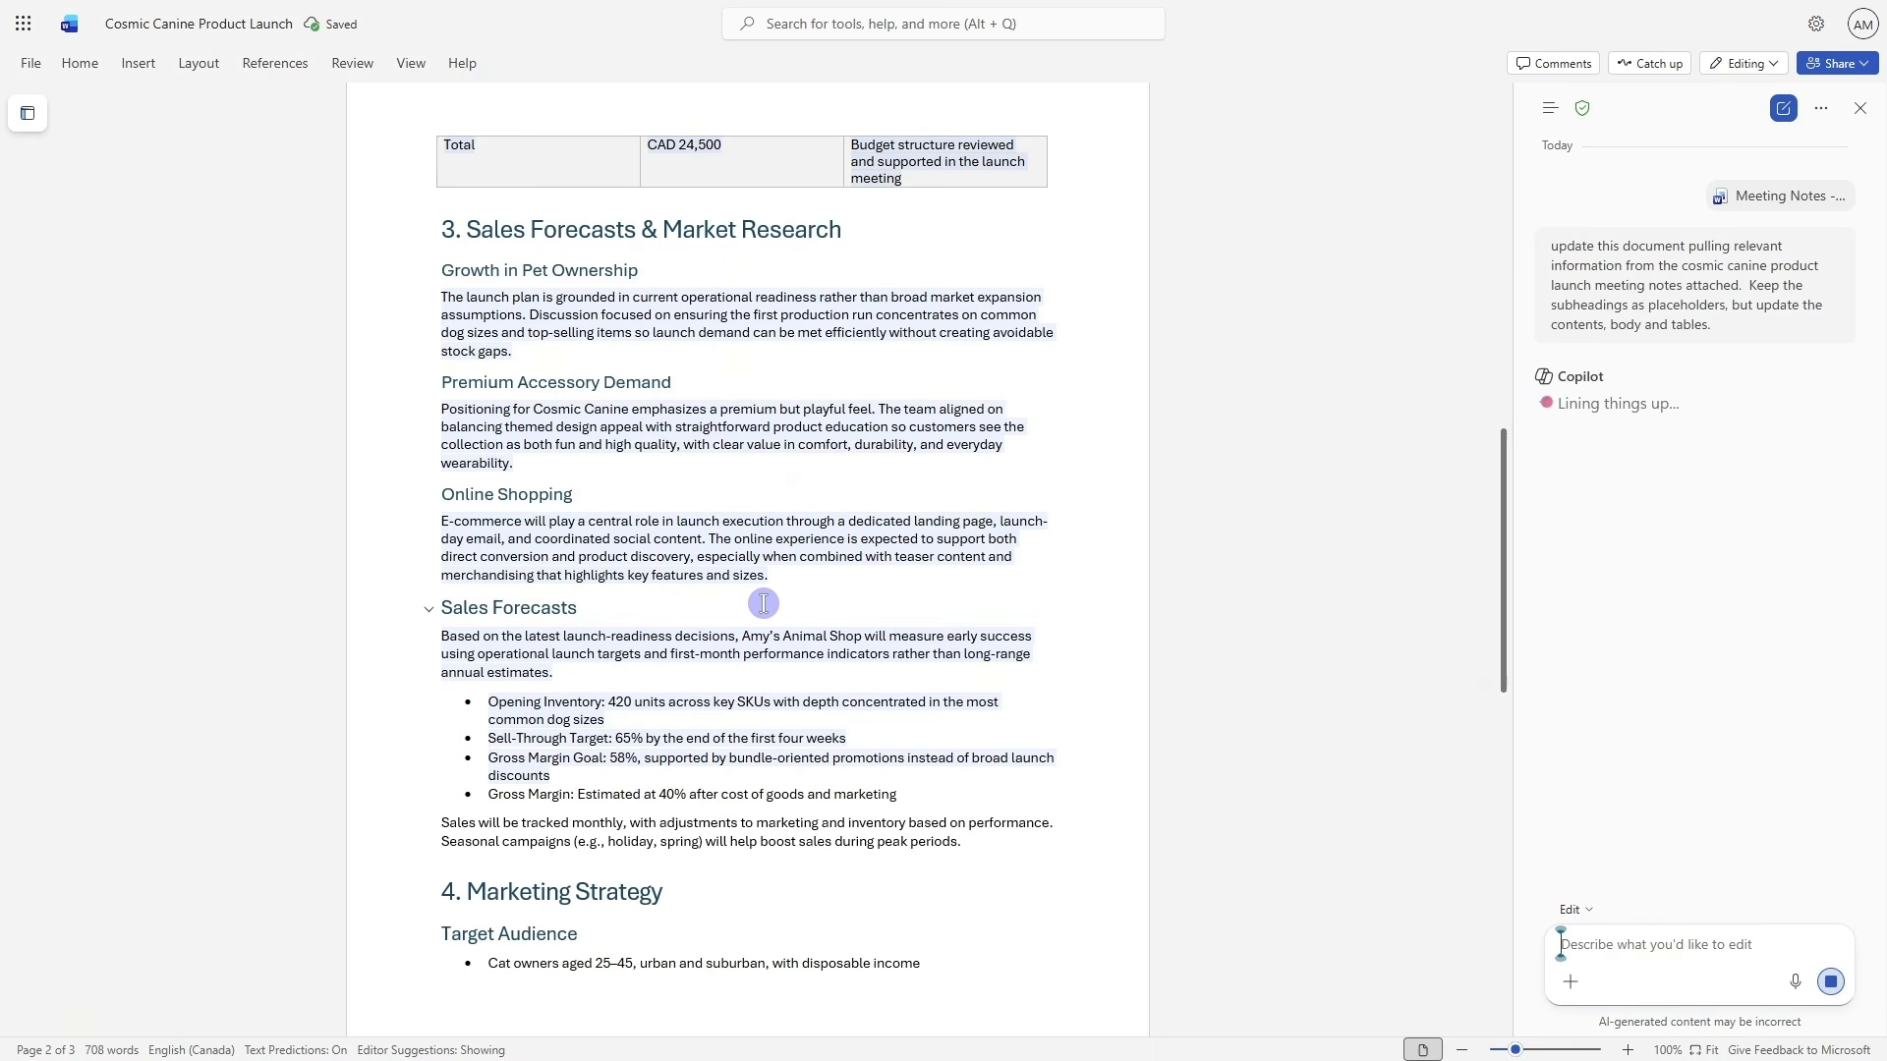
scroll(754, 619, up, 10)
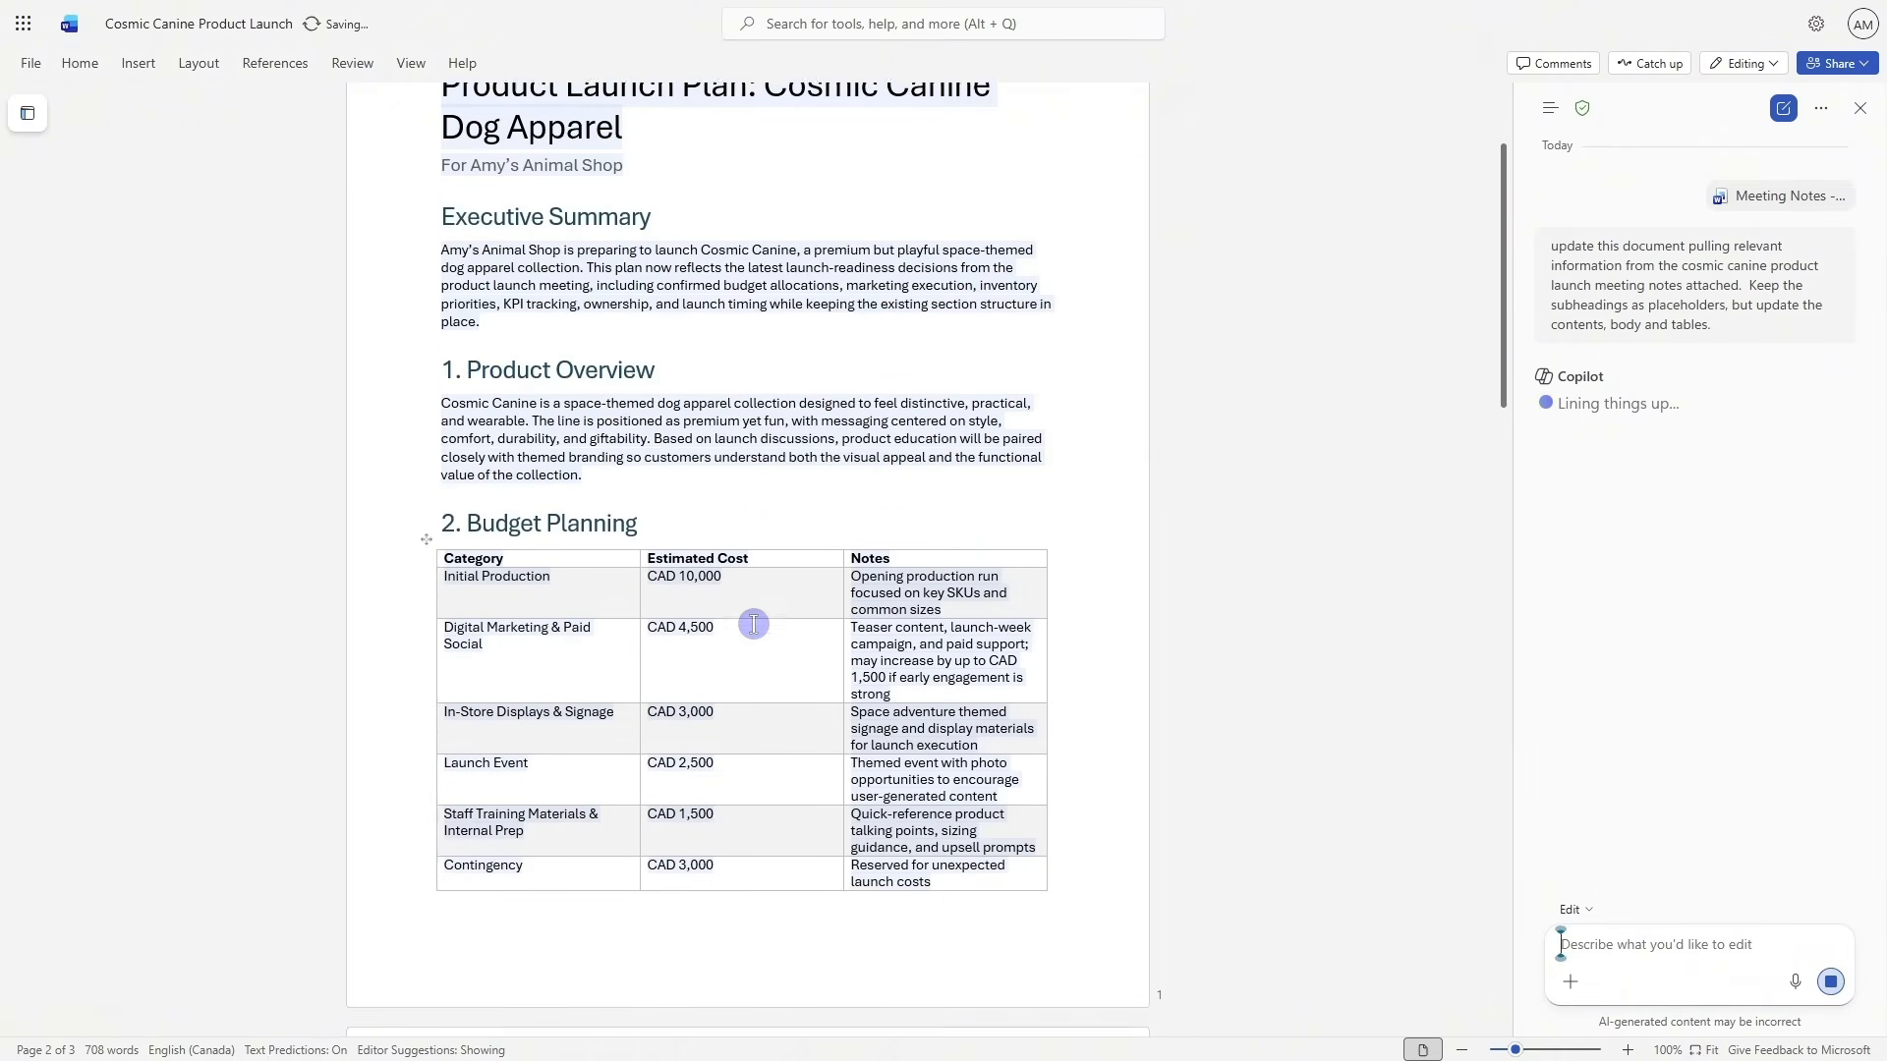
scroll(754, 624, up, 2)
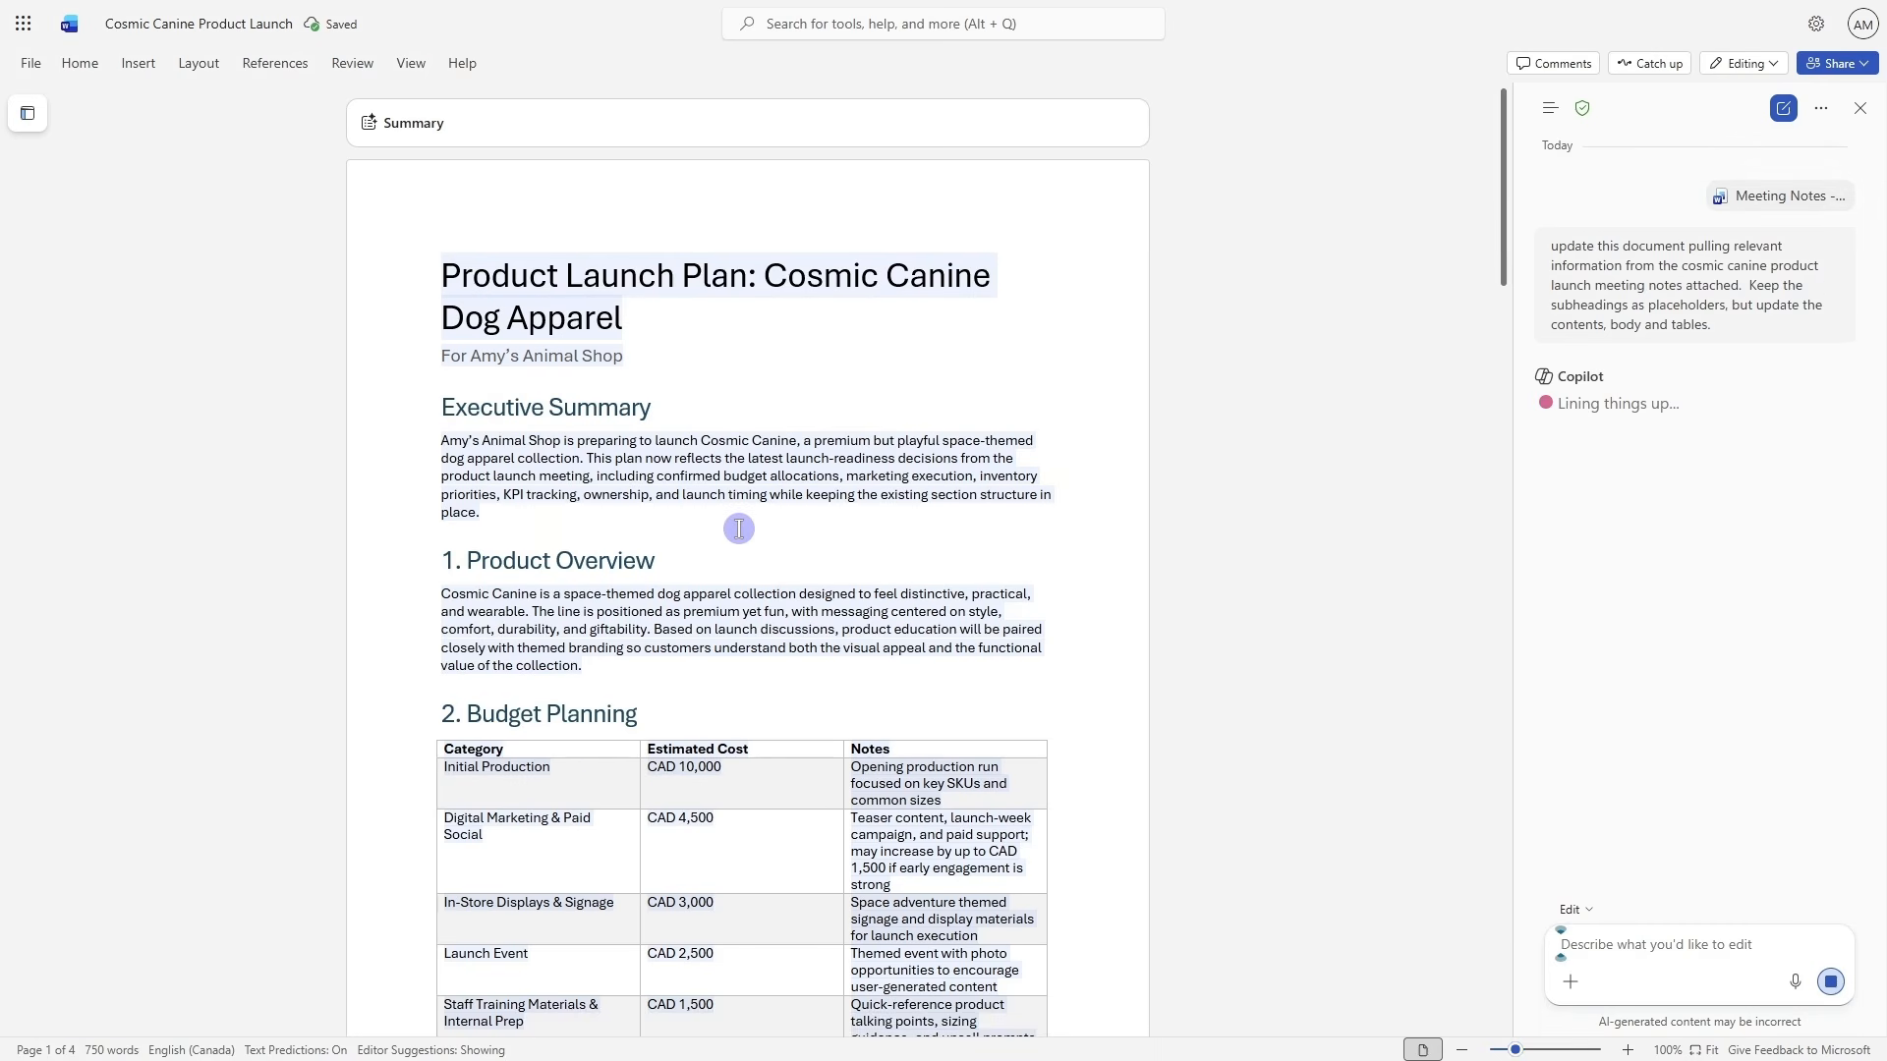
scroll(738, 529, down, 2)
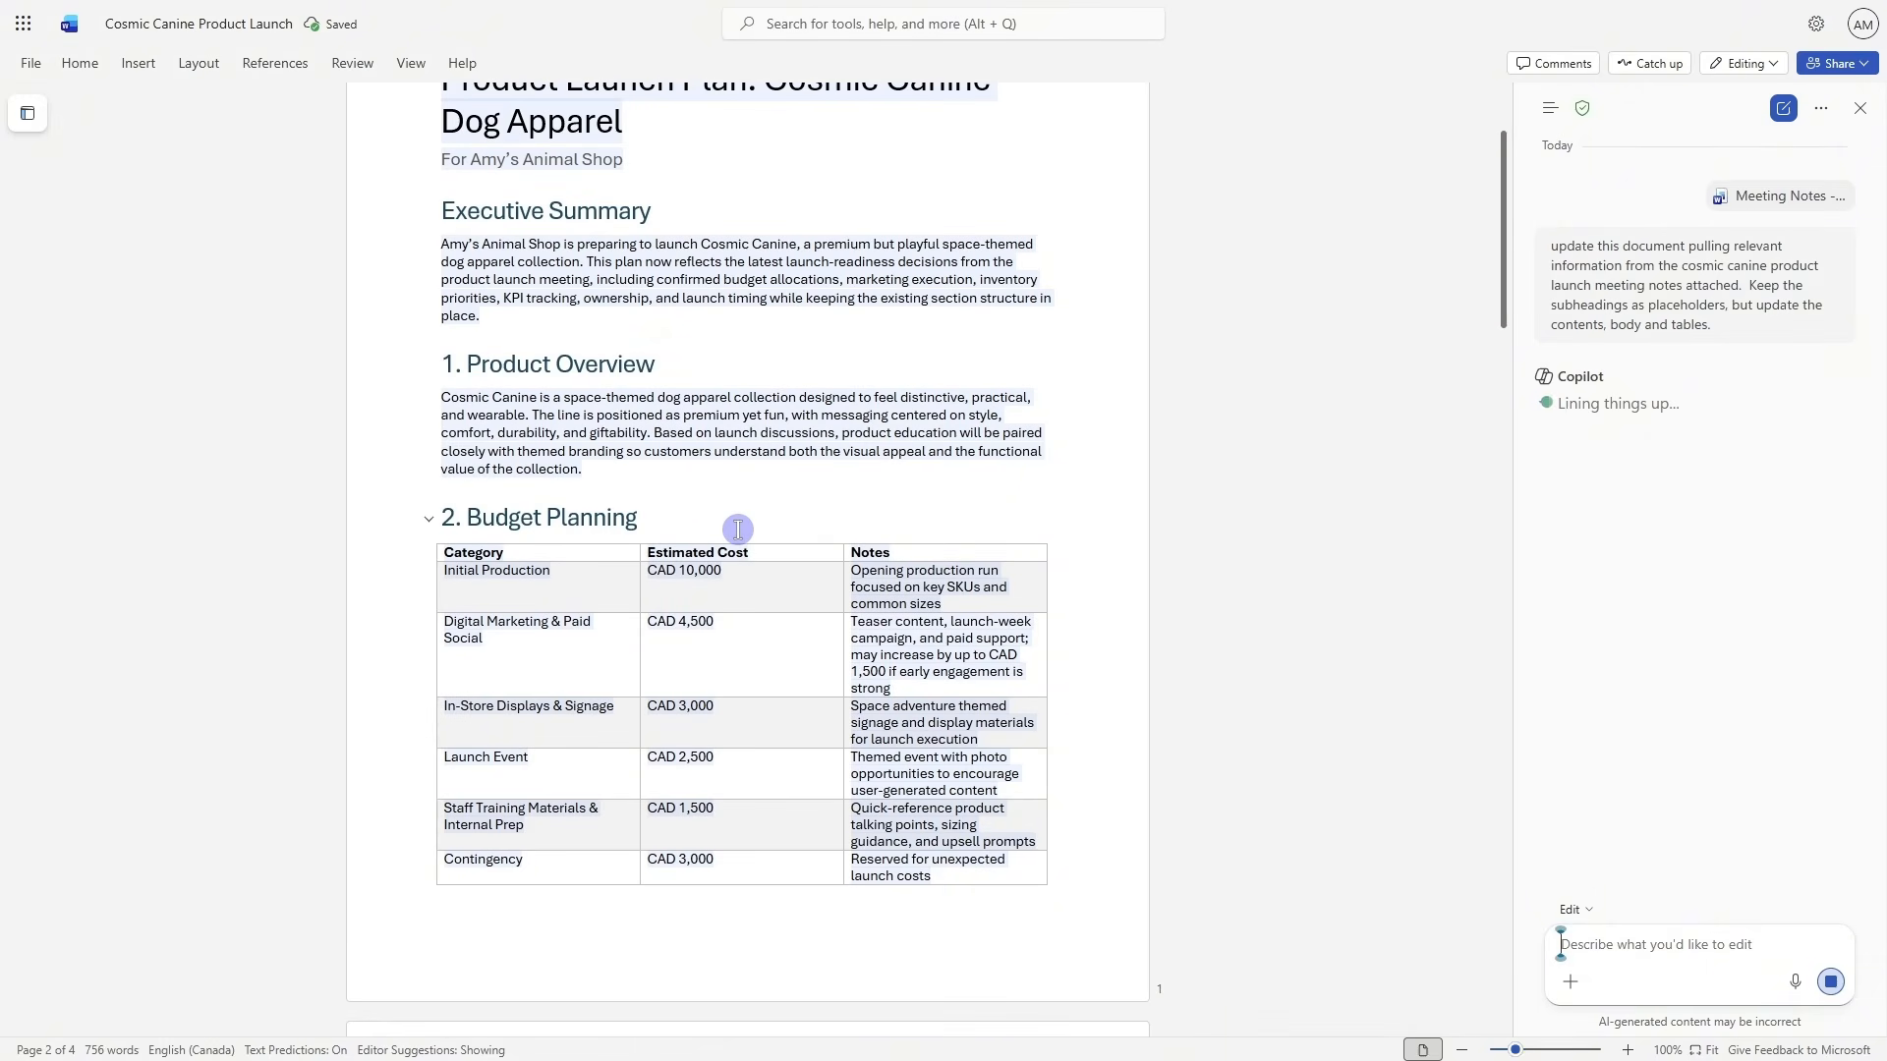
scroll(738, 529, down, 13)
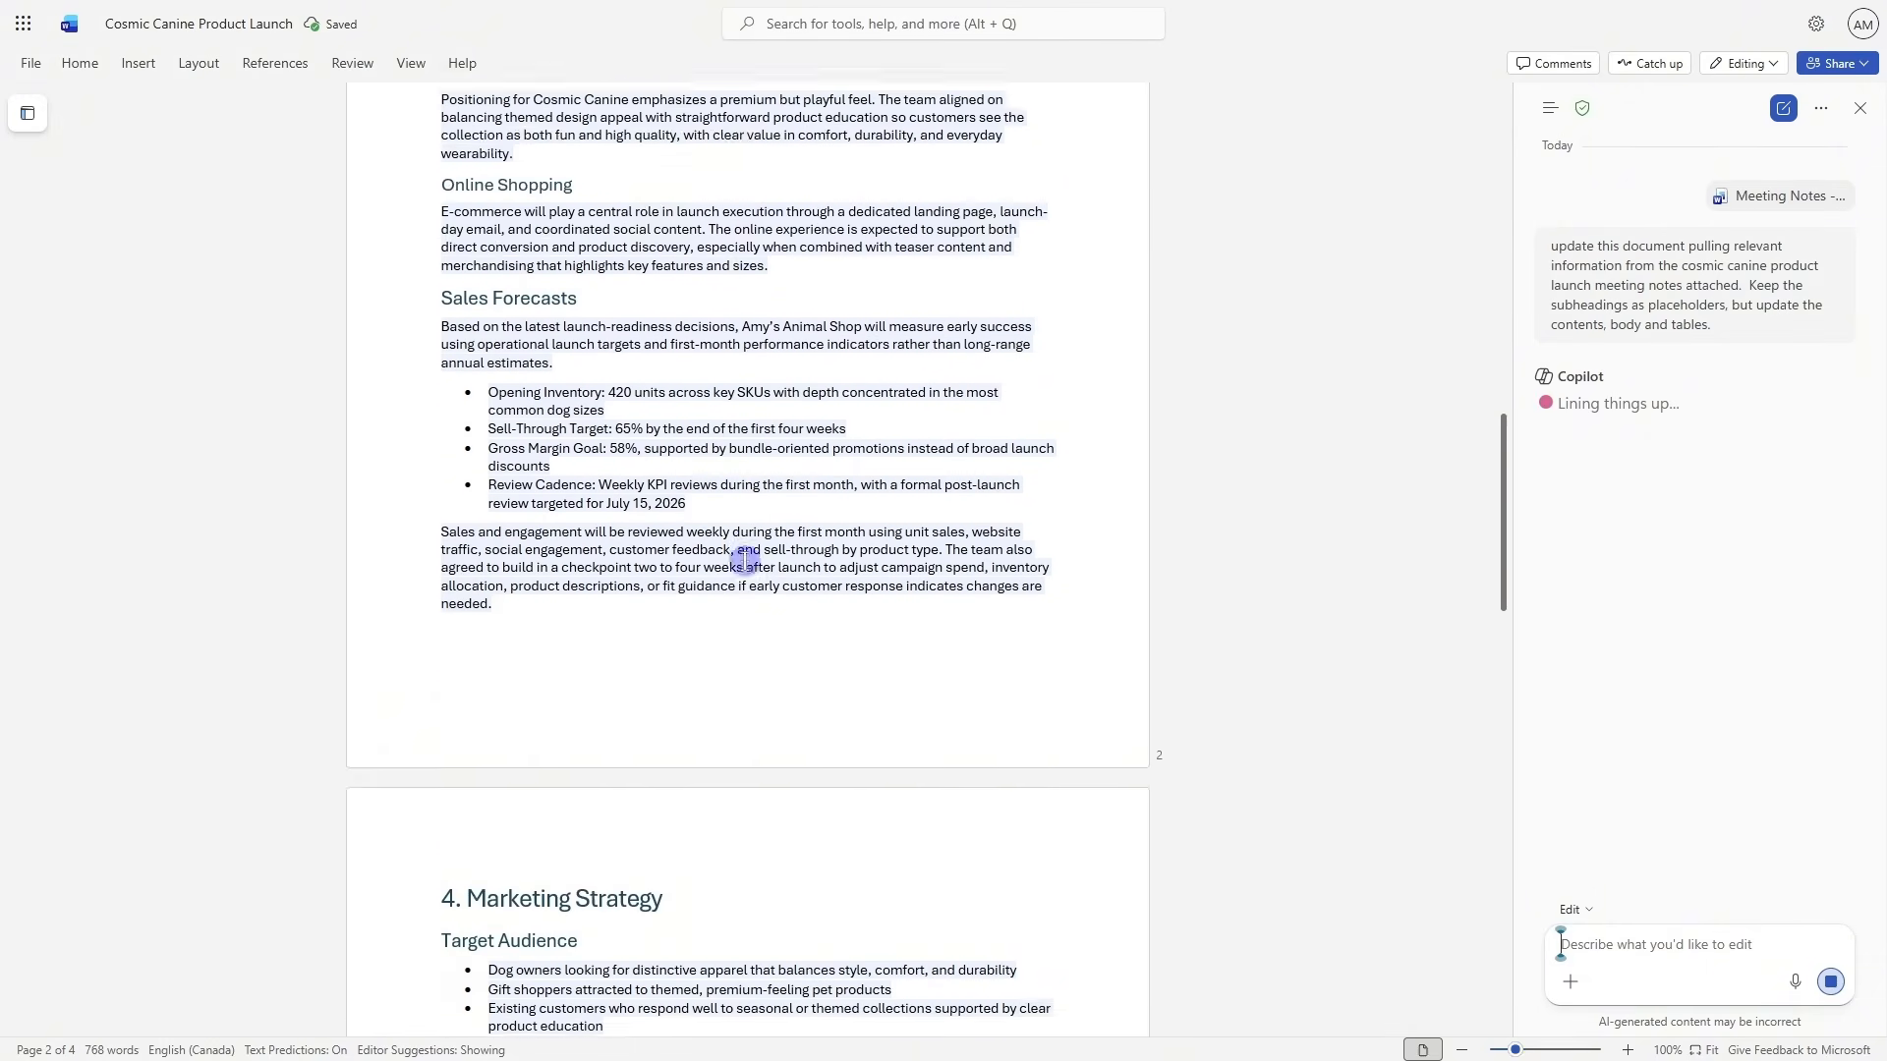
scroll(746, 559, down, 4)
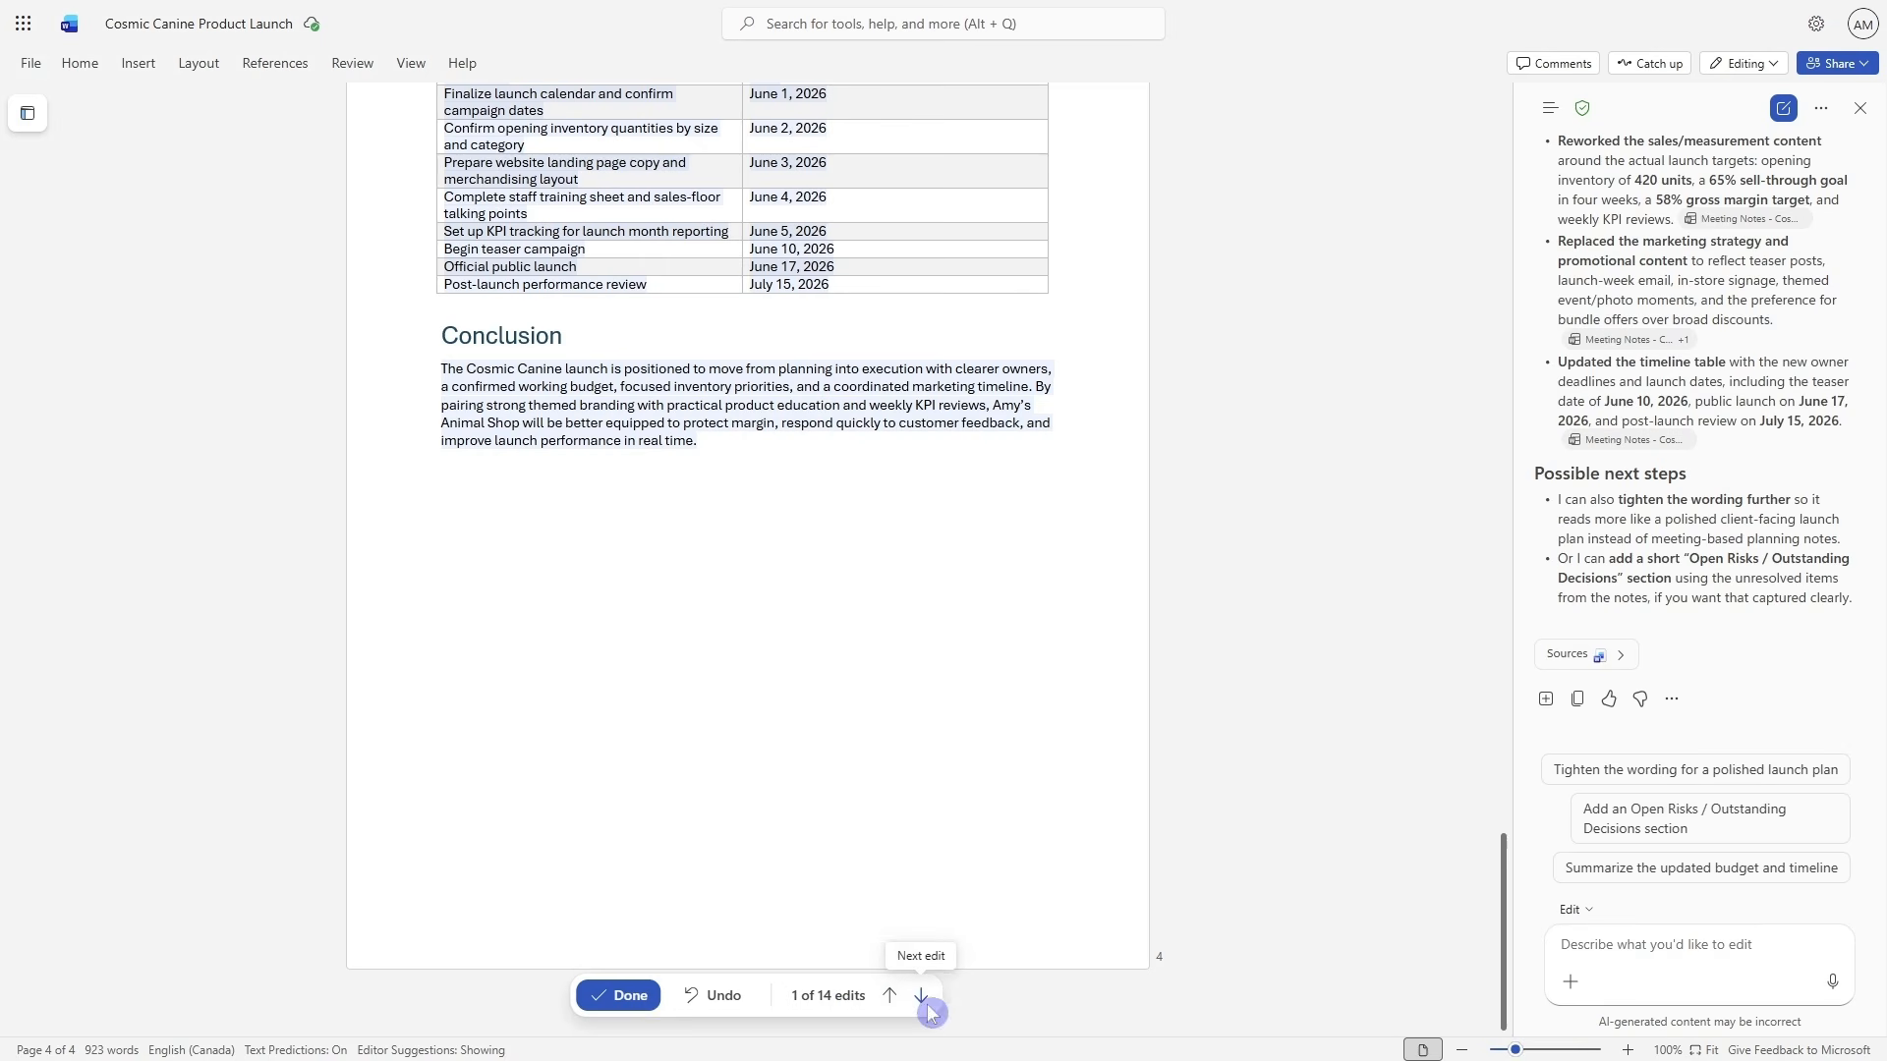
scroll(1695, 666, up, 5)
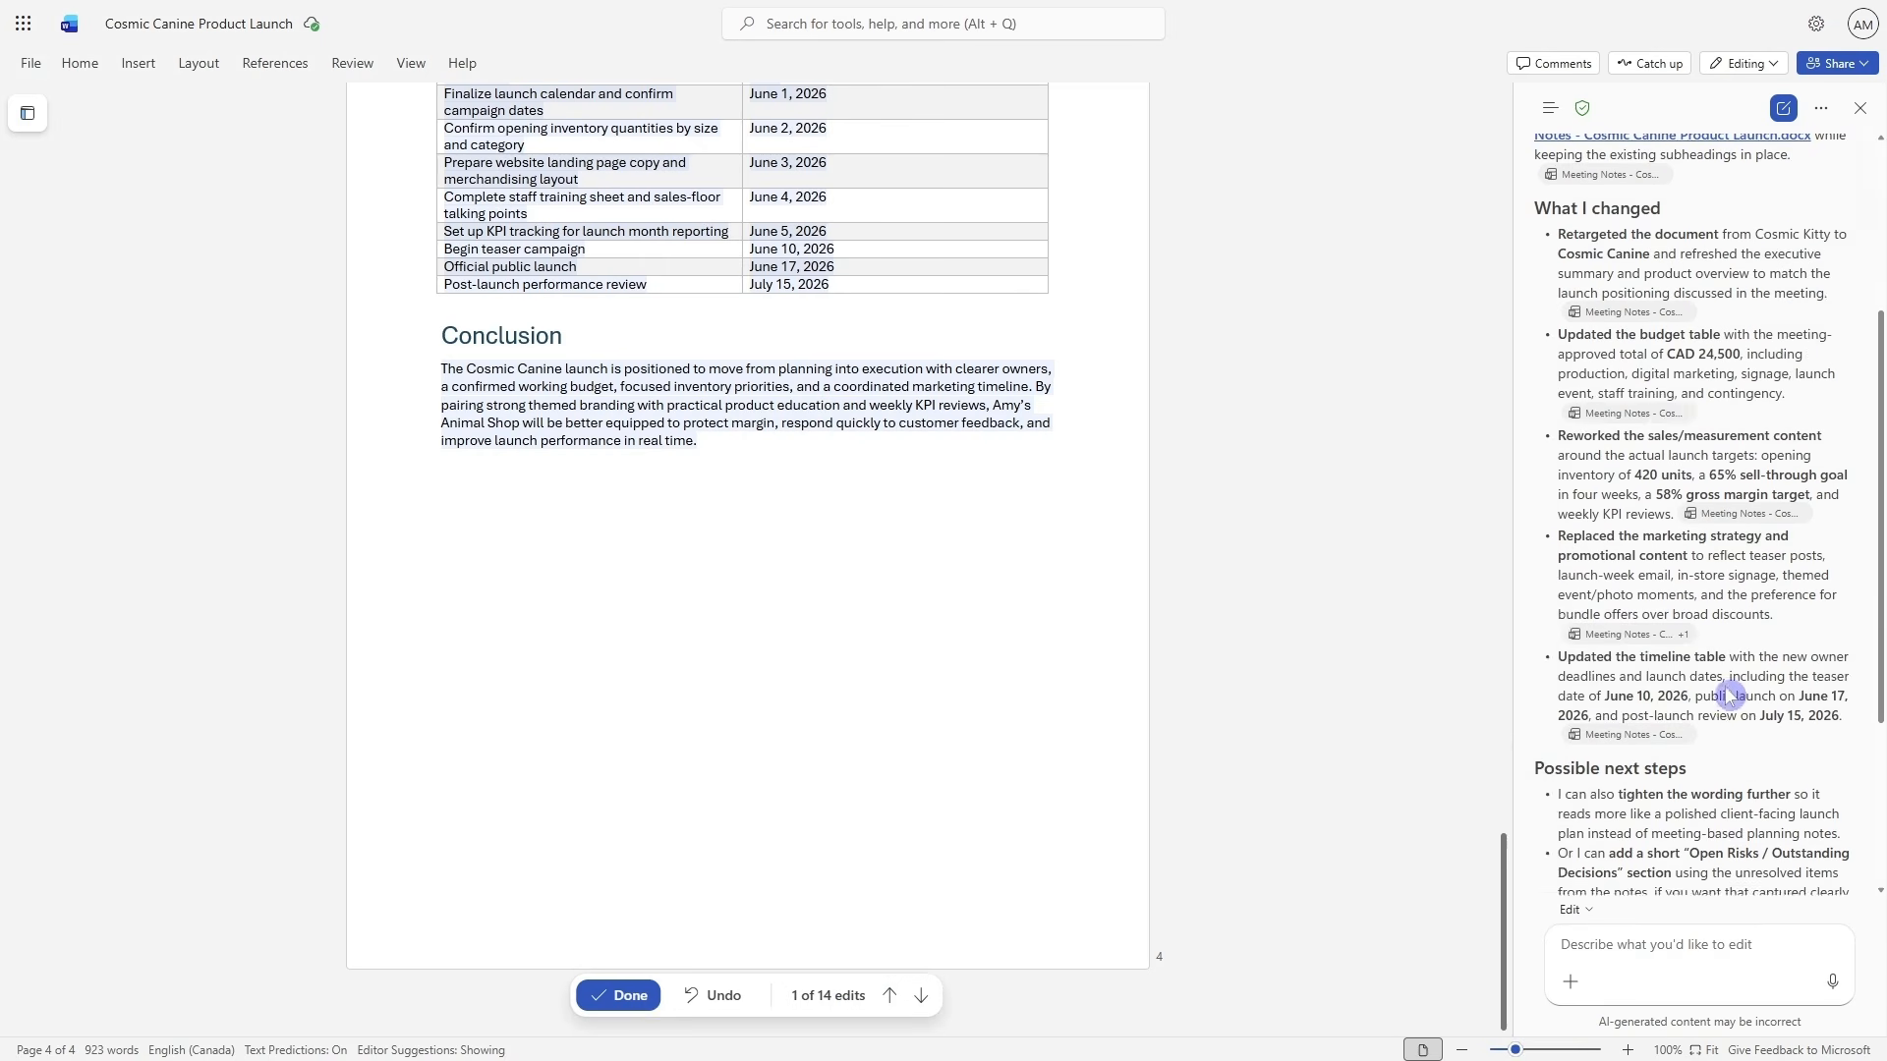
scroll(1754, 612, down, 4)
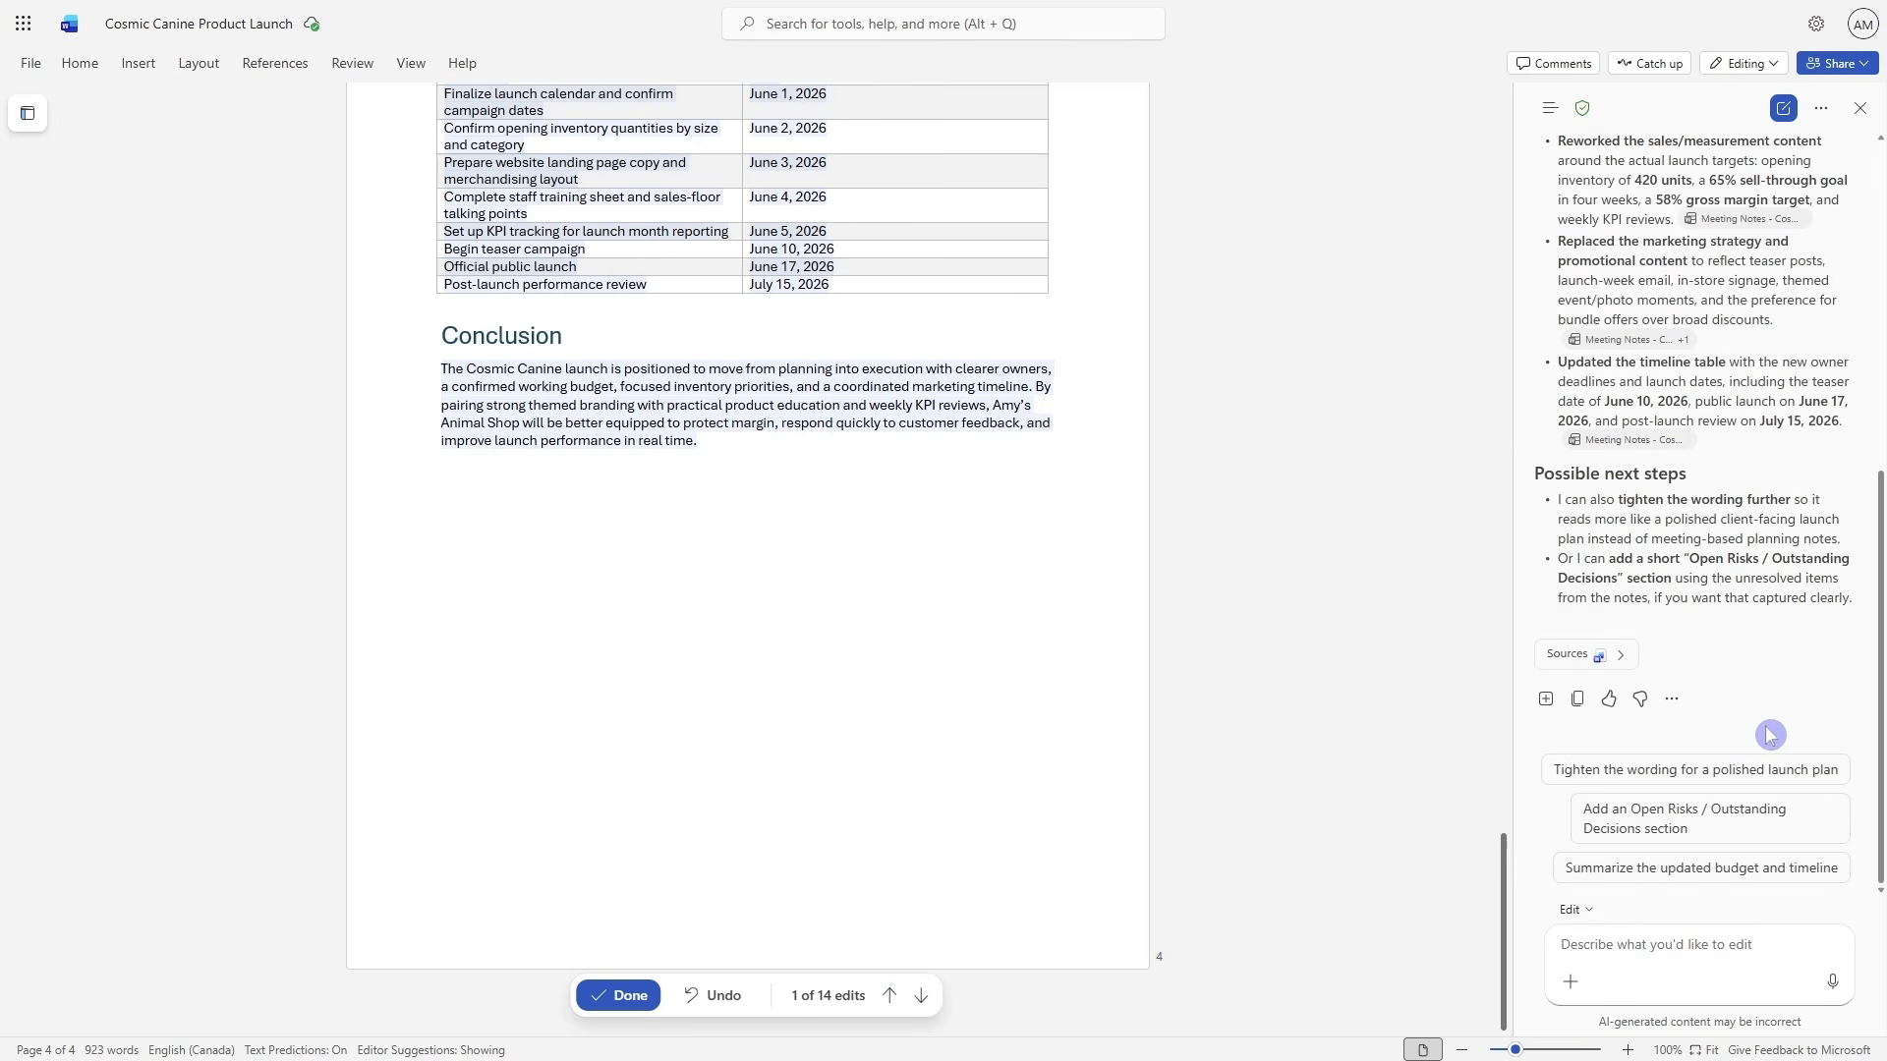
click(609, 998)
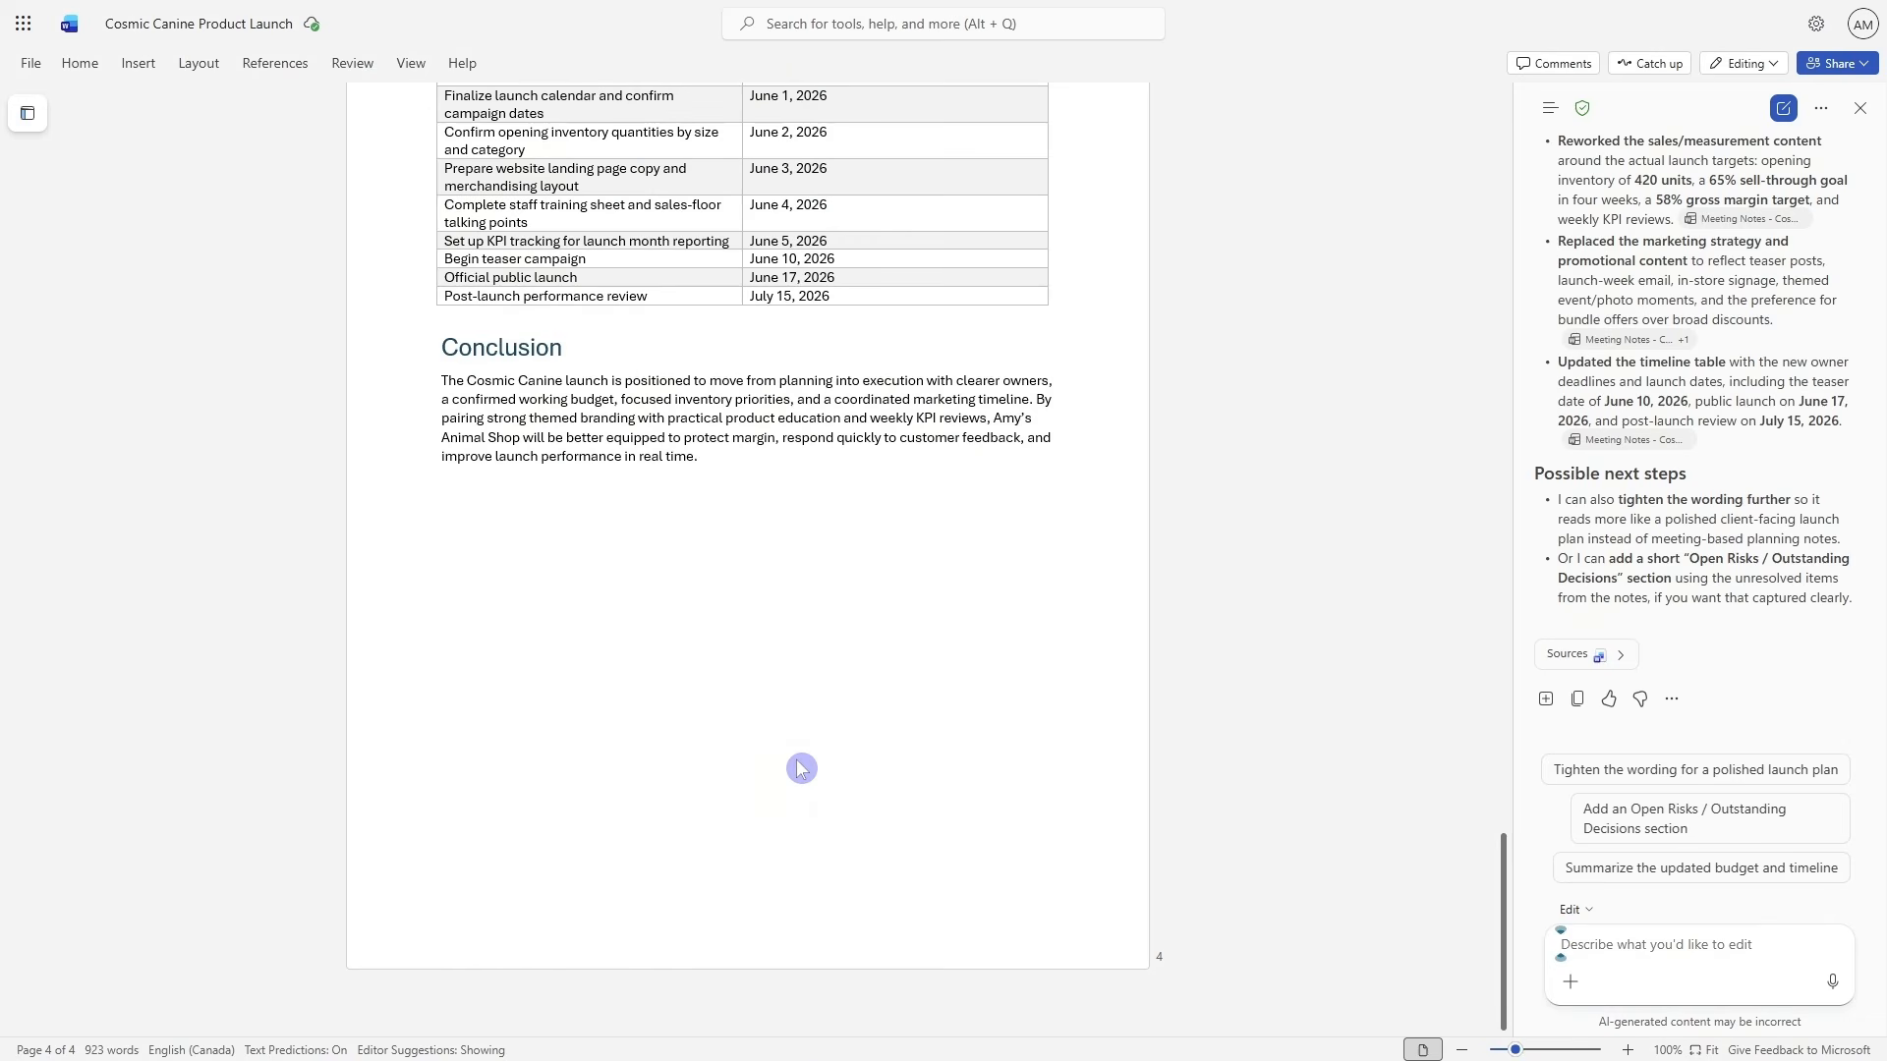
Ask Copilot to update the tables to a blue colour with banded rows
scroll(800, 769, up, 6)
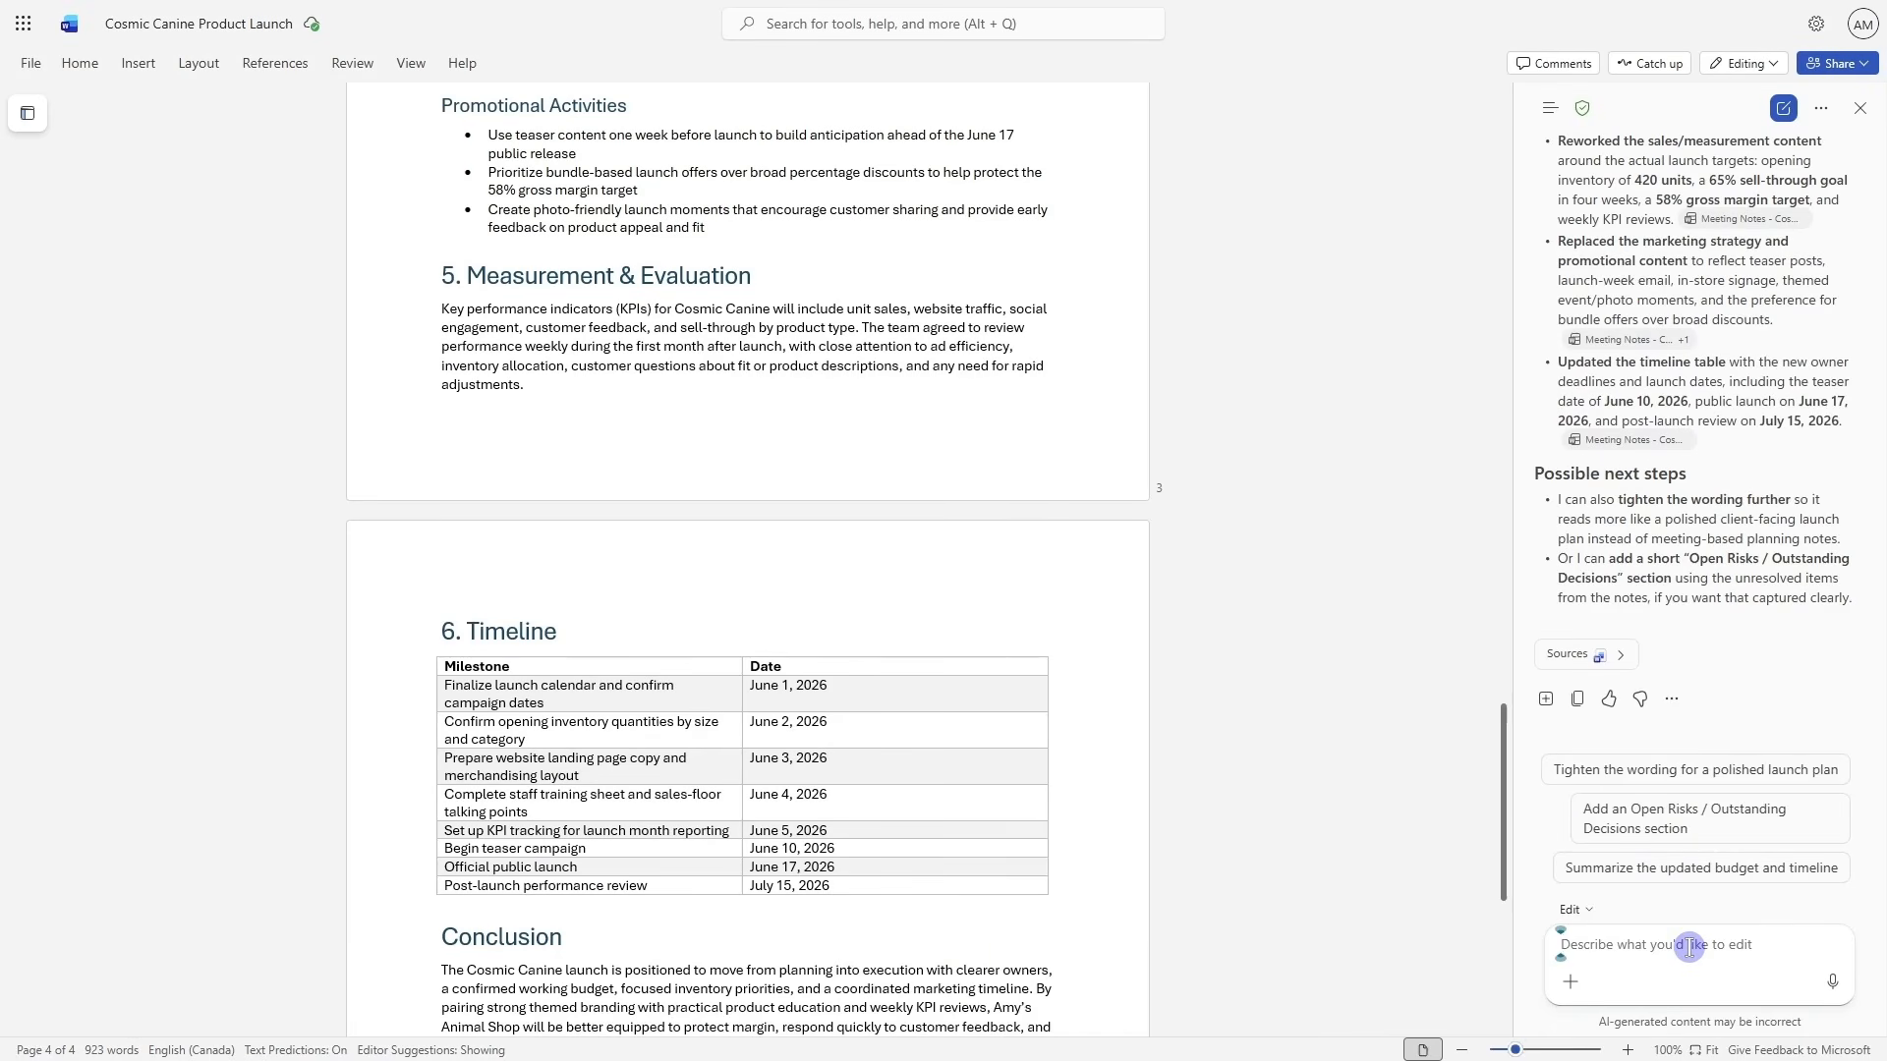
text(update the tables to a blue colour with banded rows)
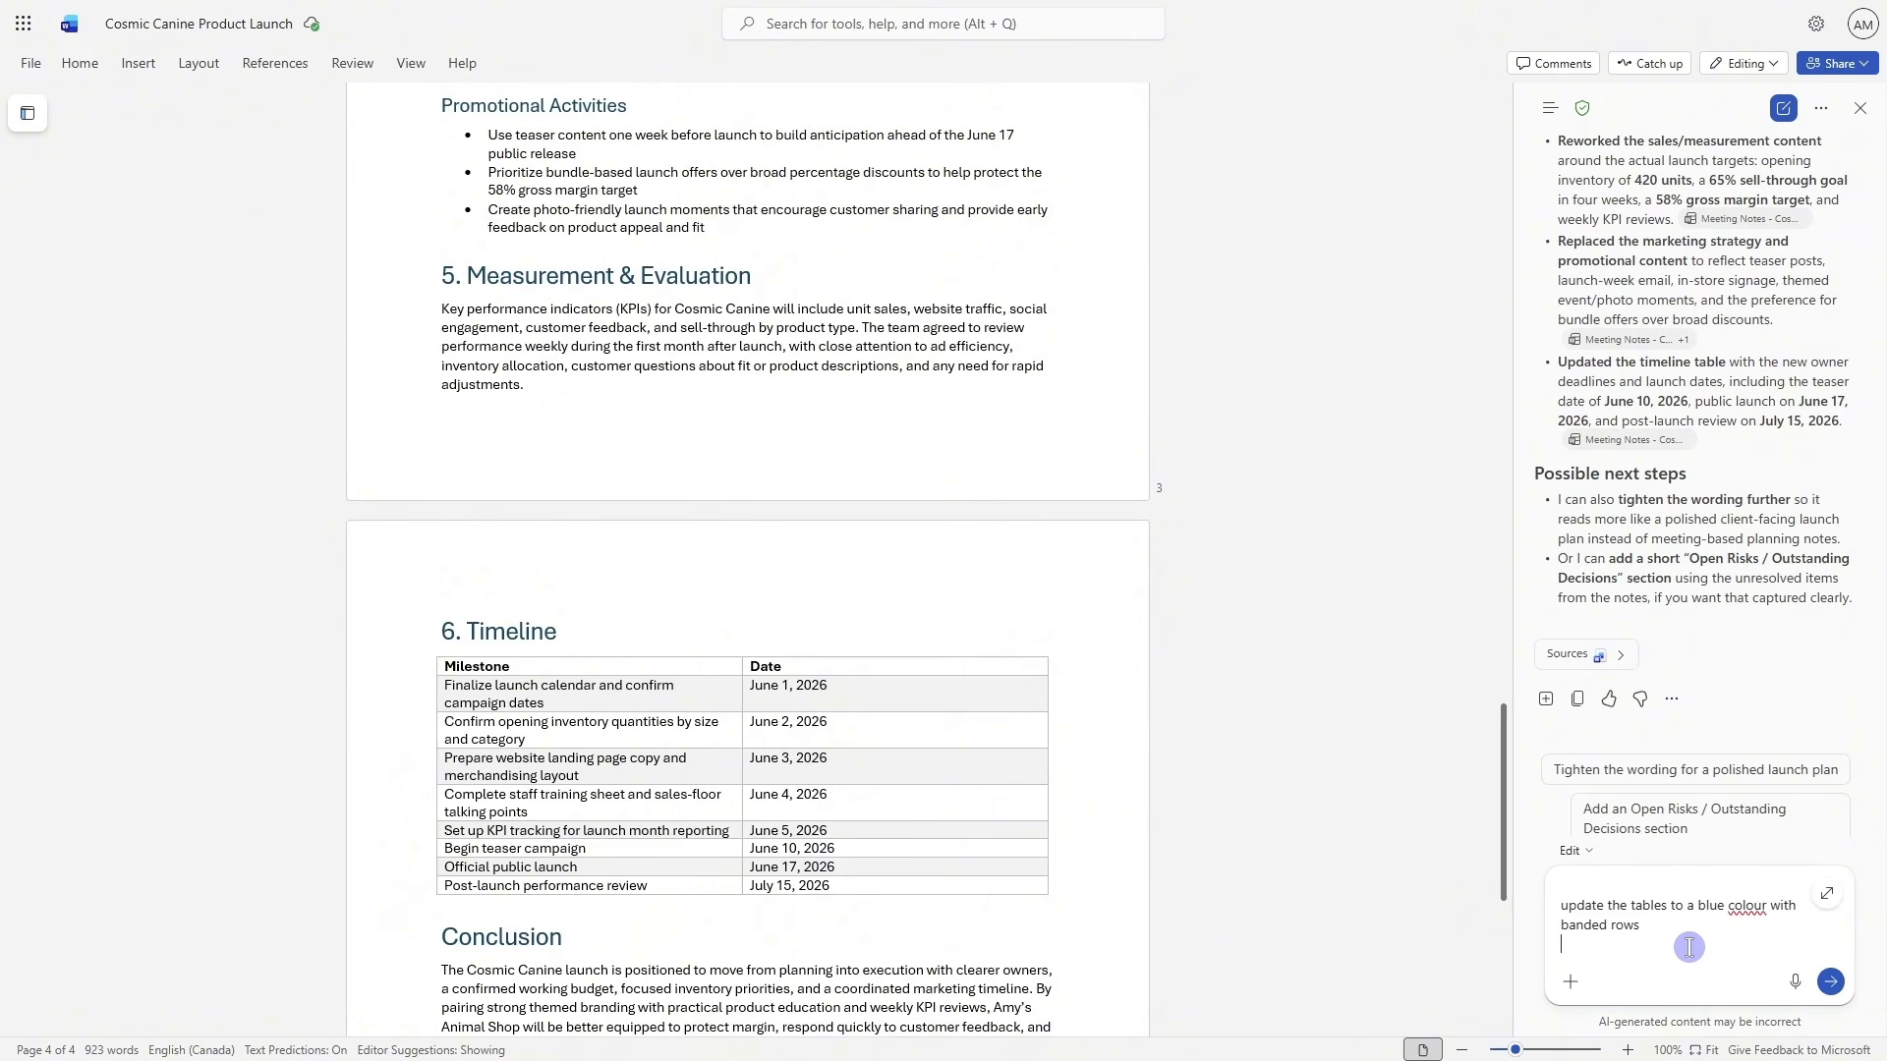
key(Return)
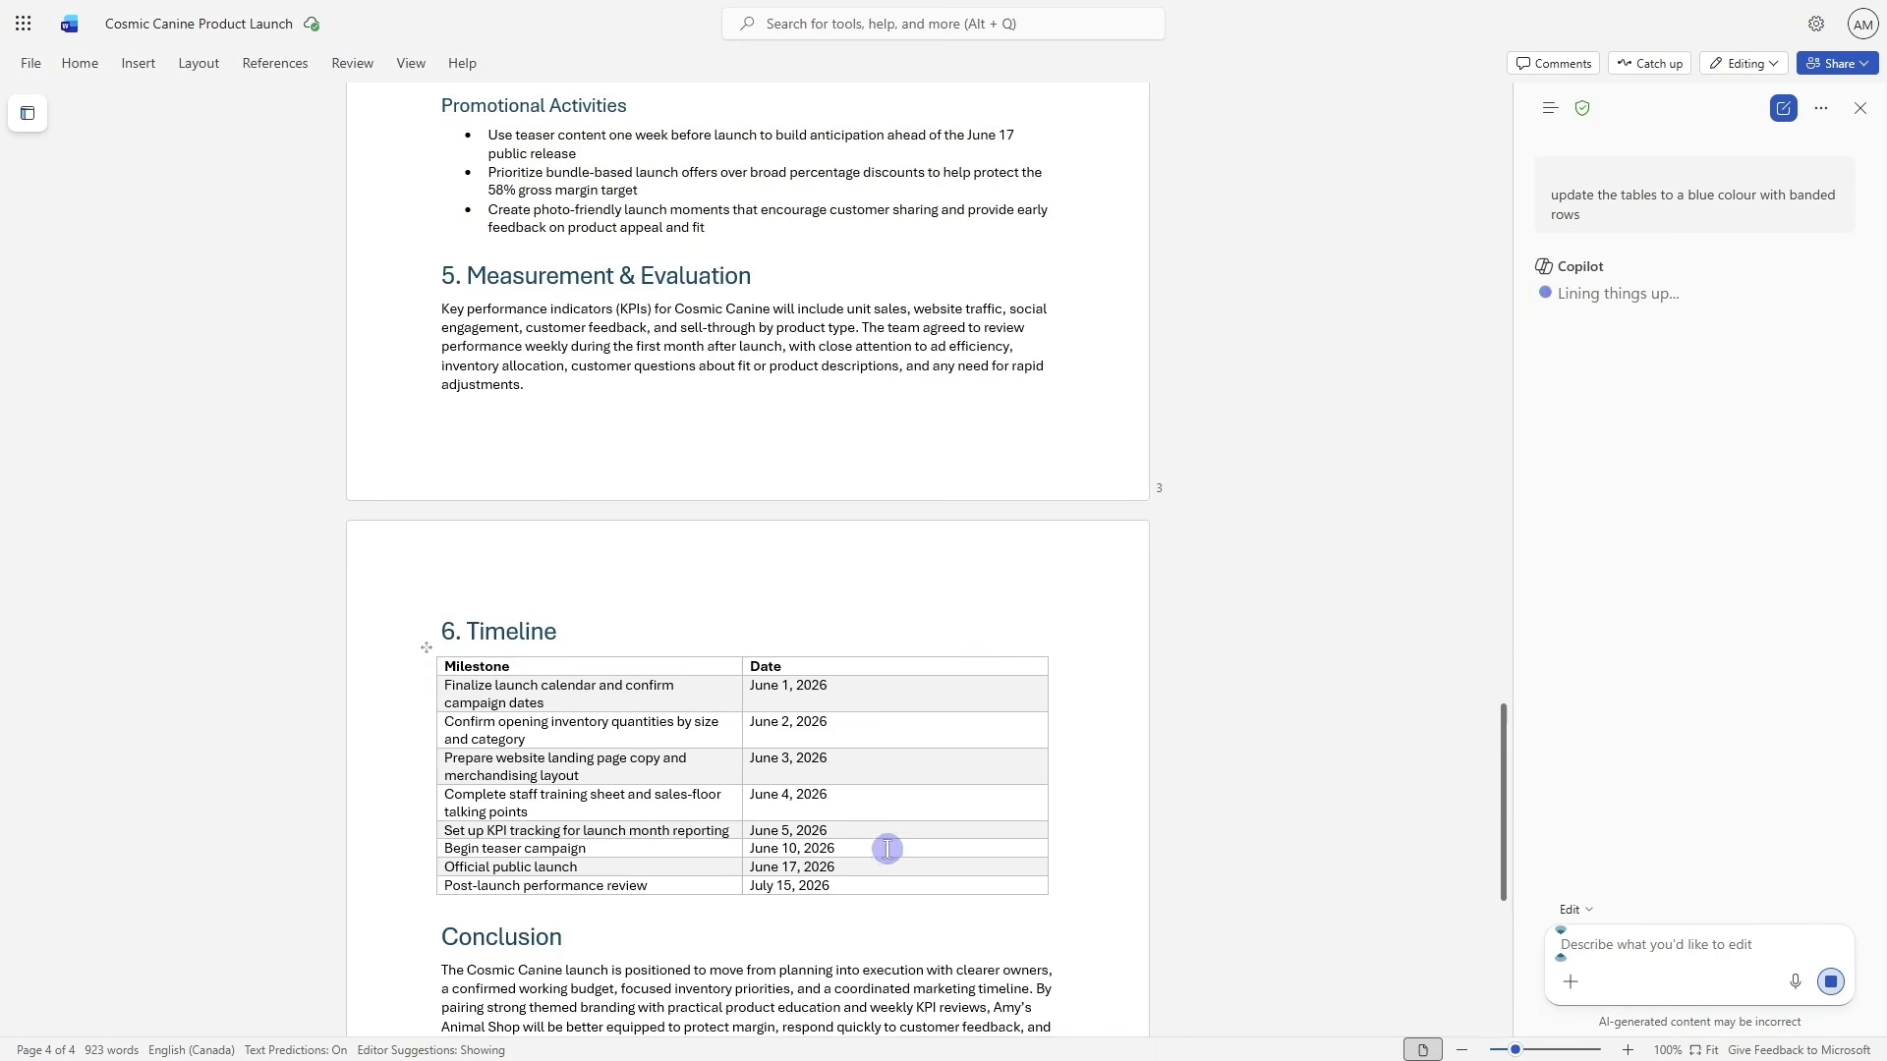
Check the restyled budget, marketing channels and timeline tables, step through Copilot's edits and accept them
scroll(890, 865, up, 4)
scroll(899, 889, up, 5)
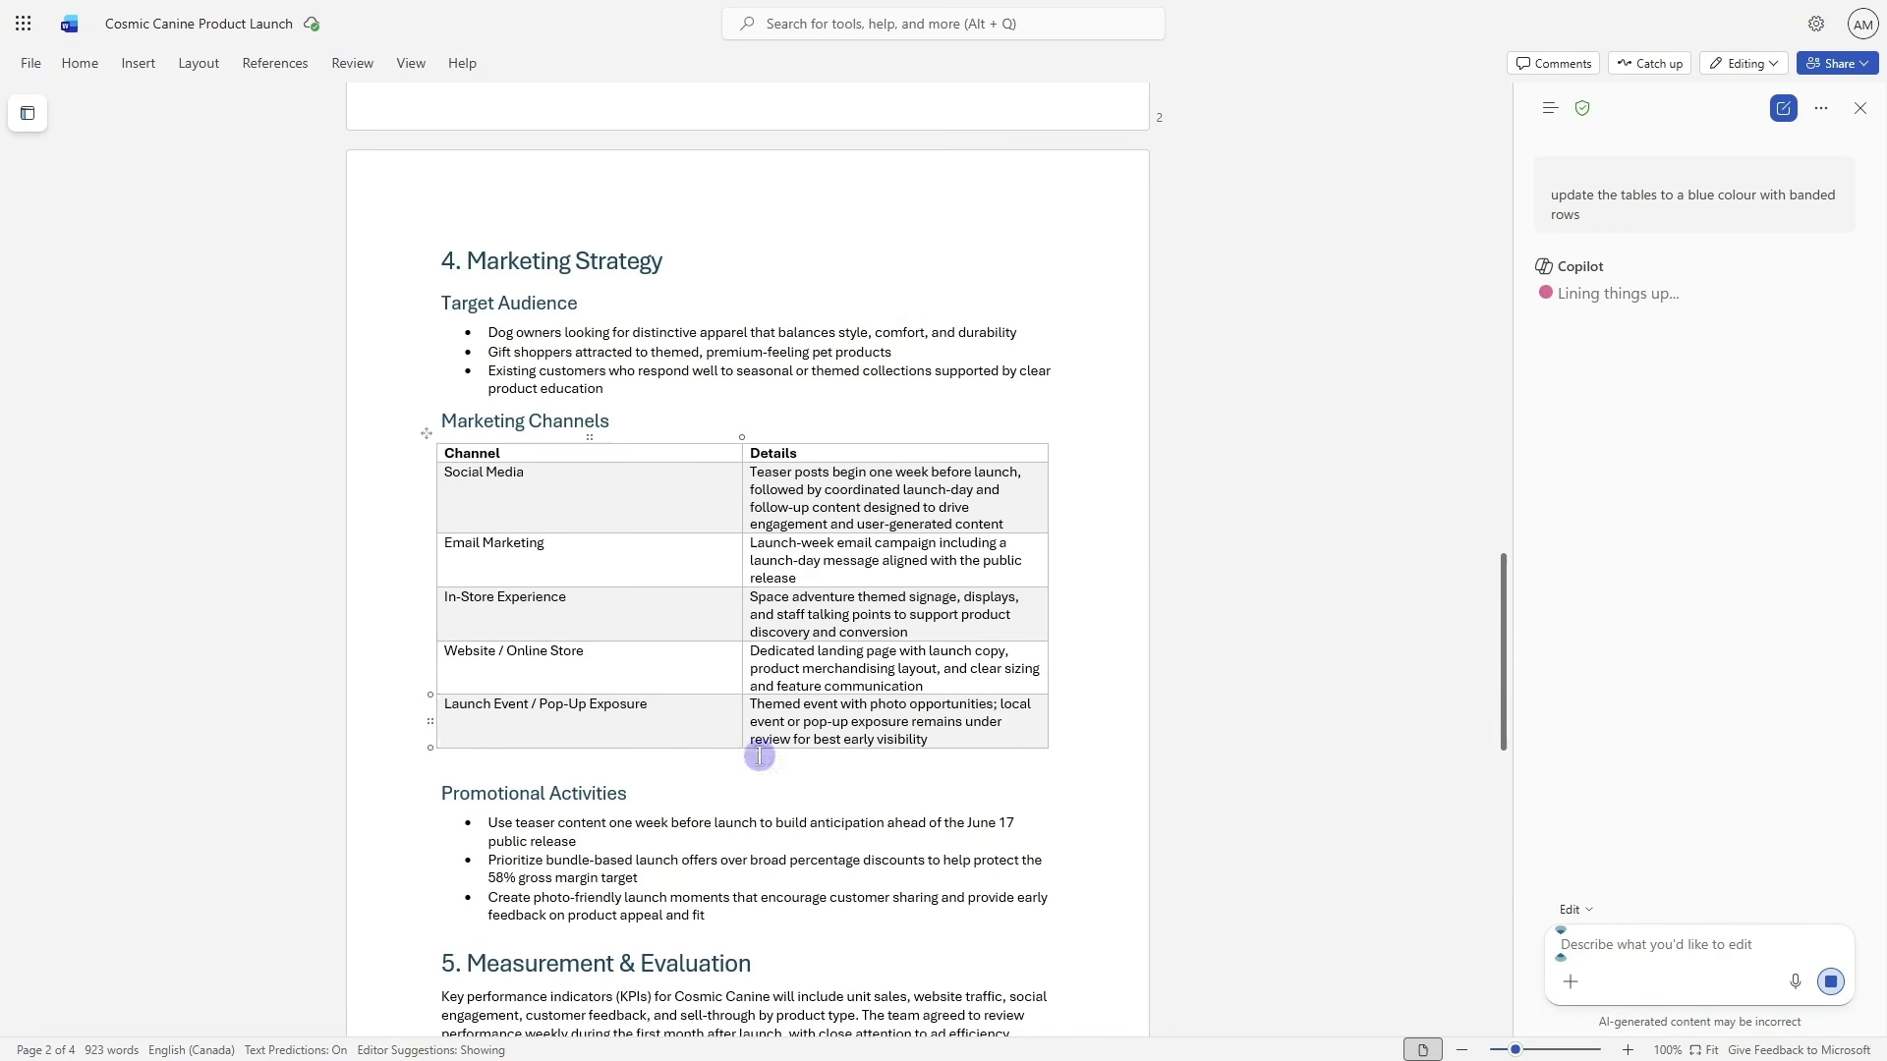
scroll(901, 749, up, 20)
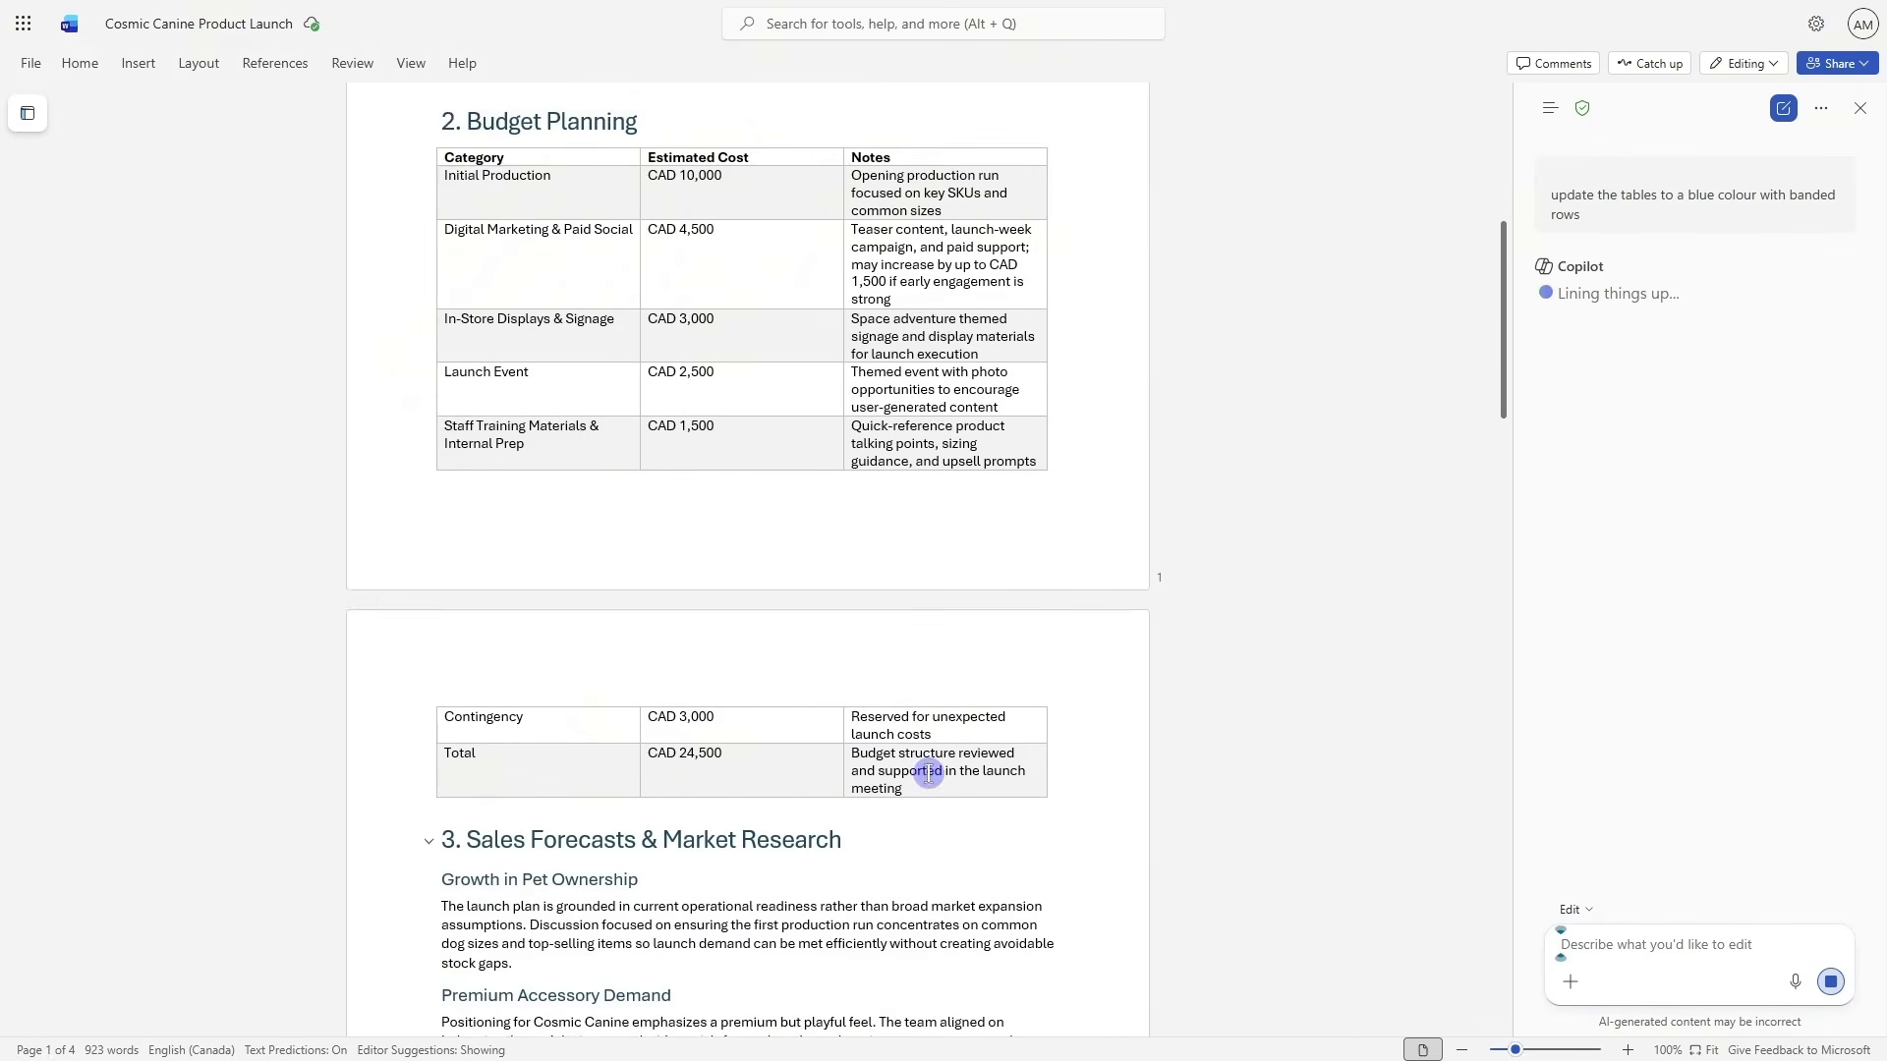
scroll(924, 569, up, 4)
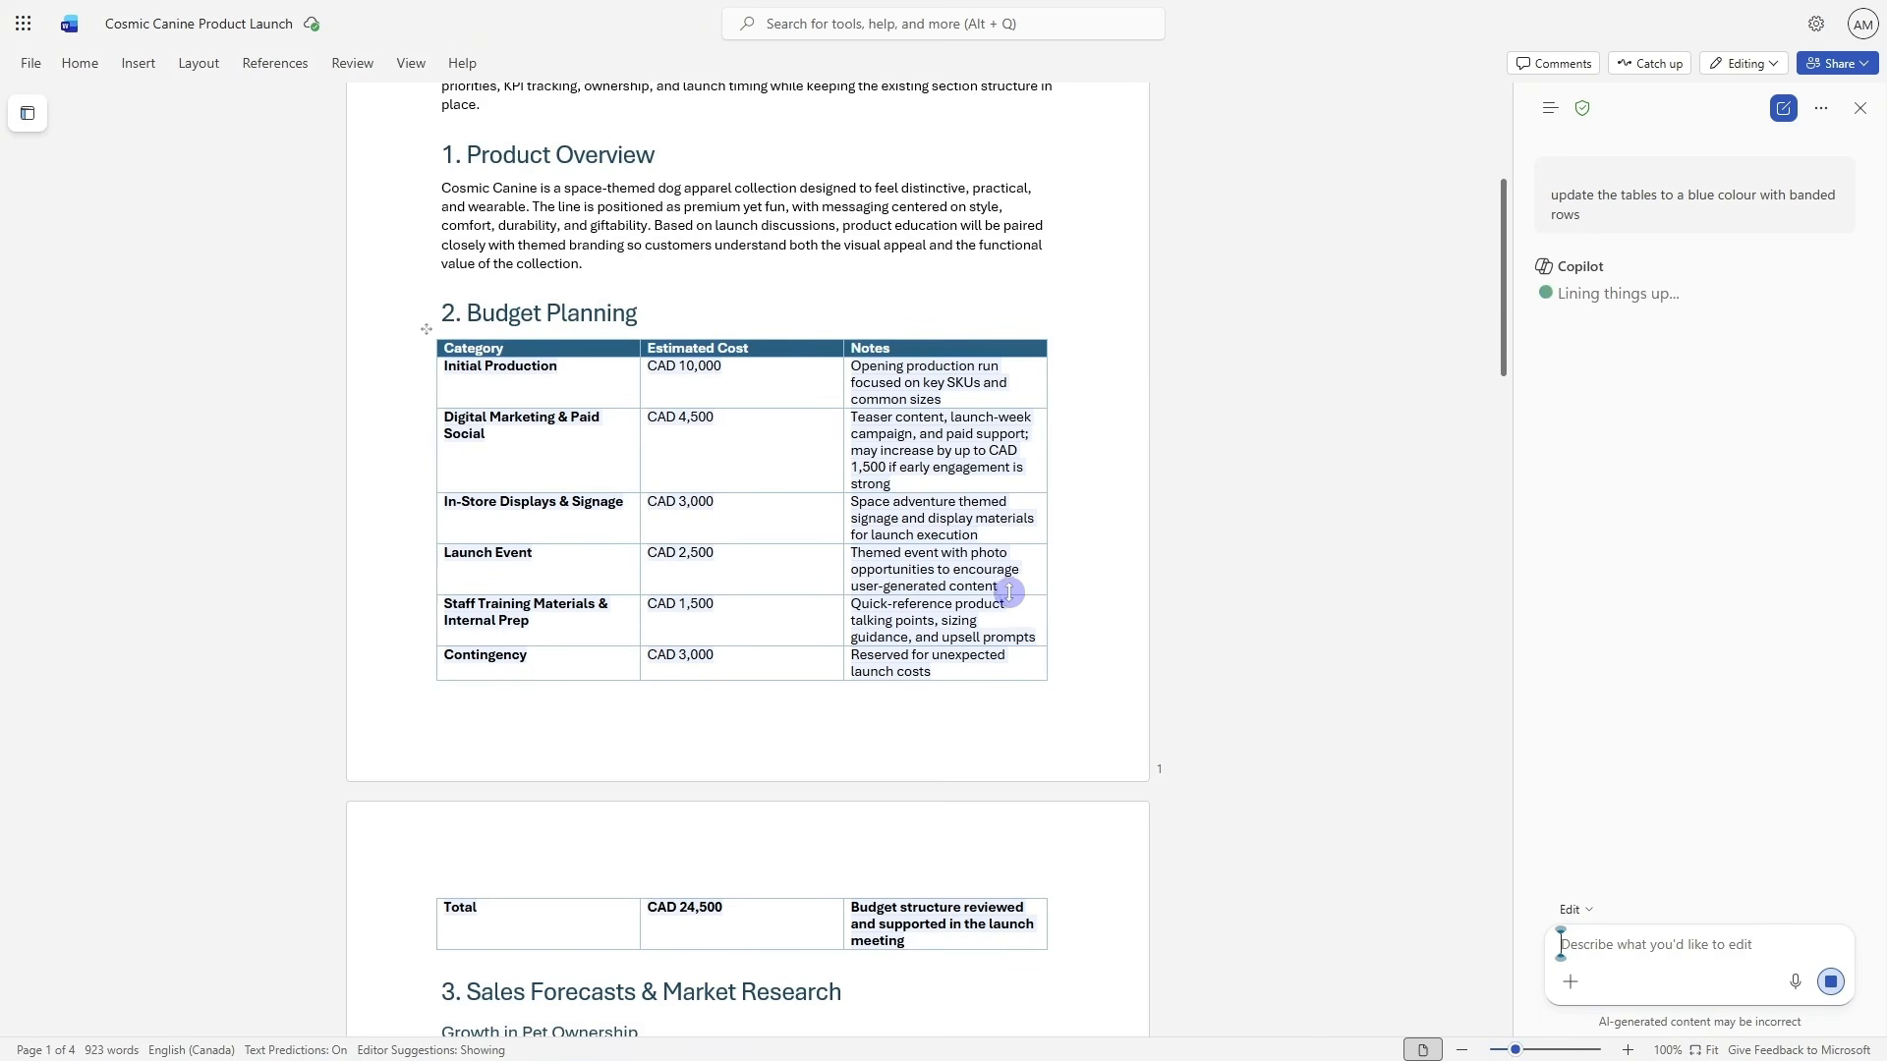
scroll(1194, 727, down, 15)
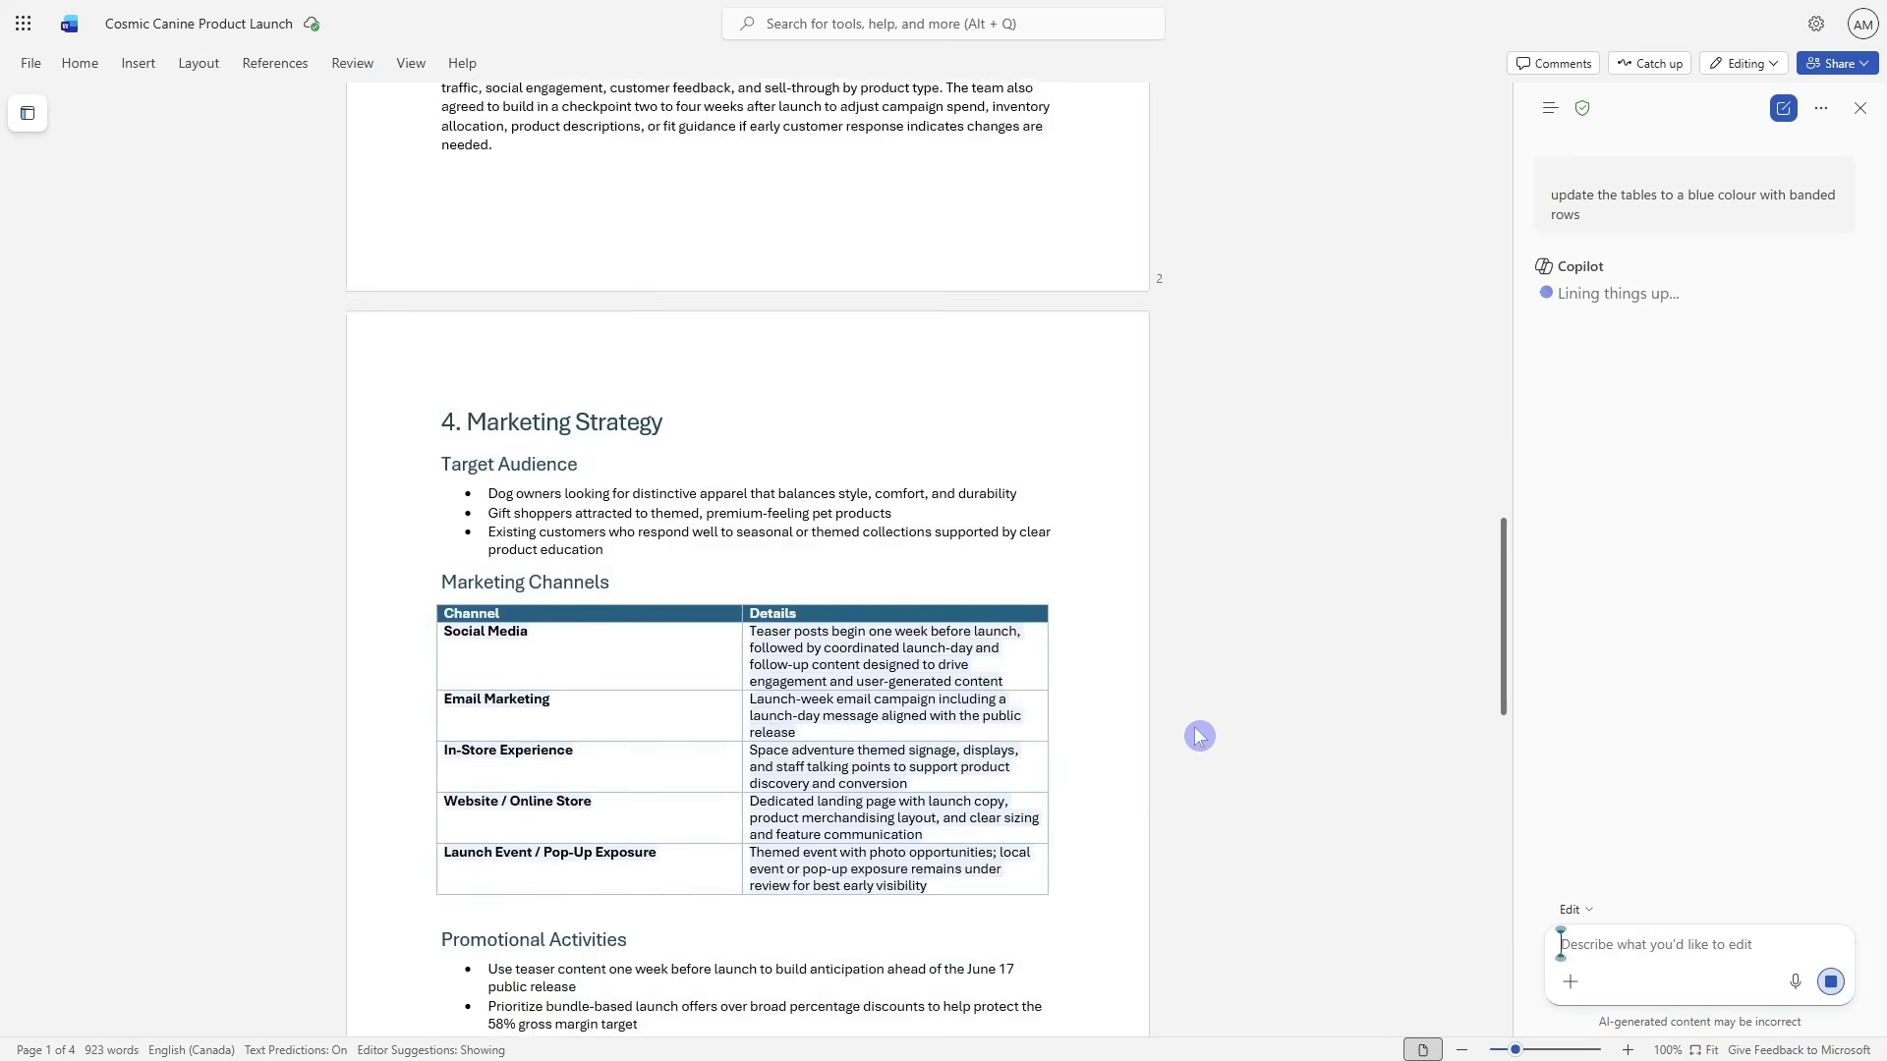
scroll(1146, 776, down, 6)
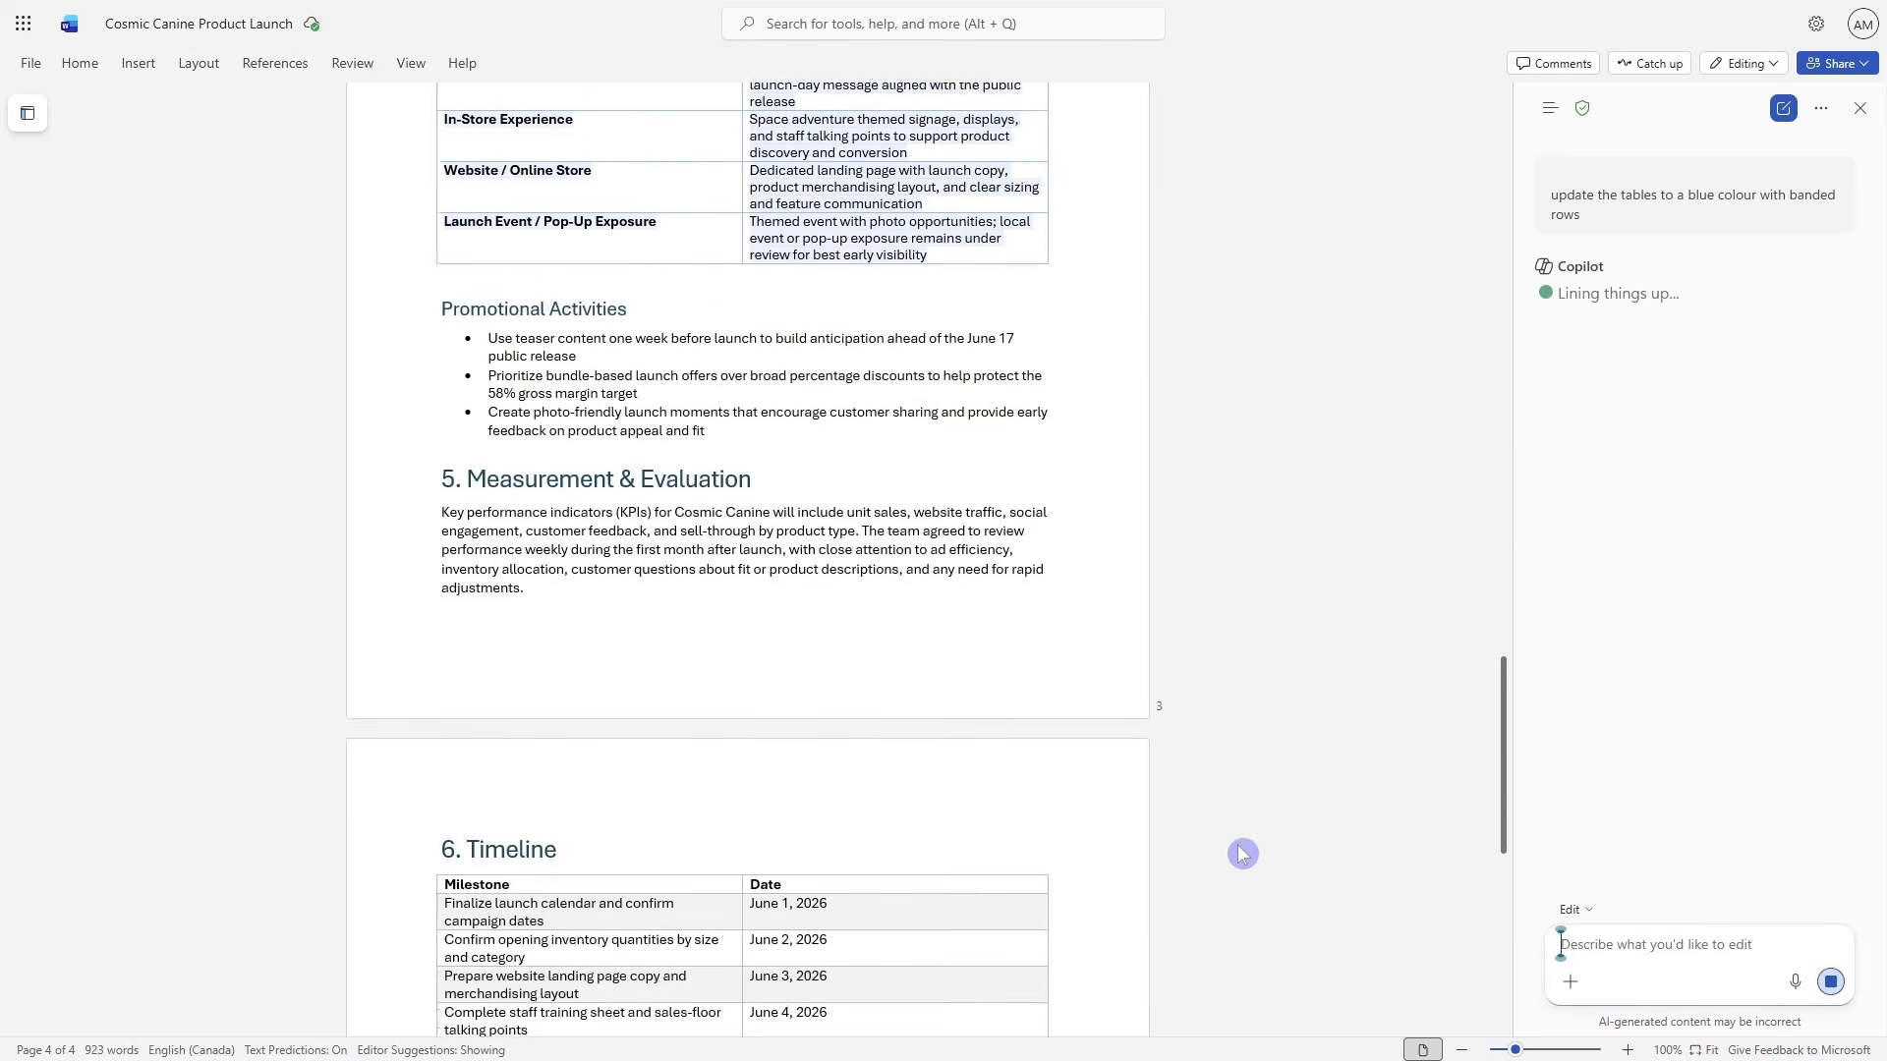
scroll(1242, 853, down, 5)
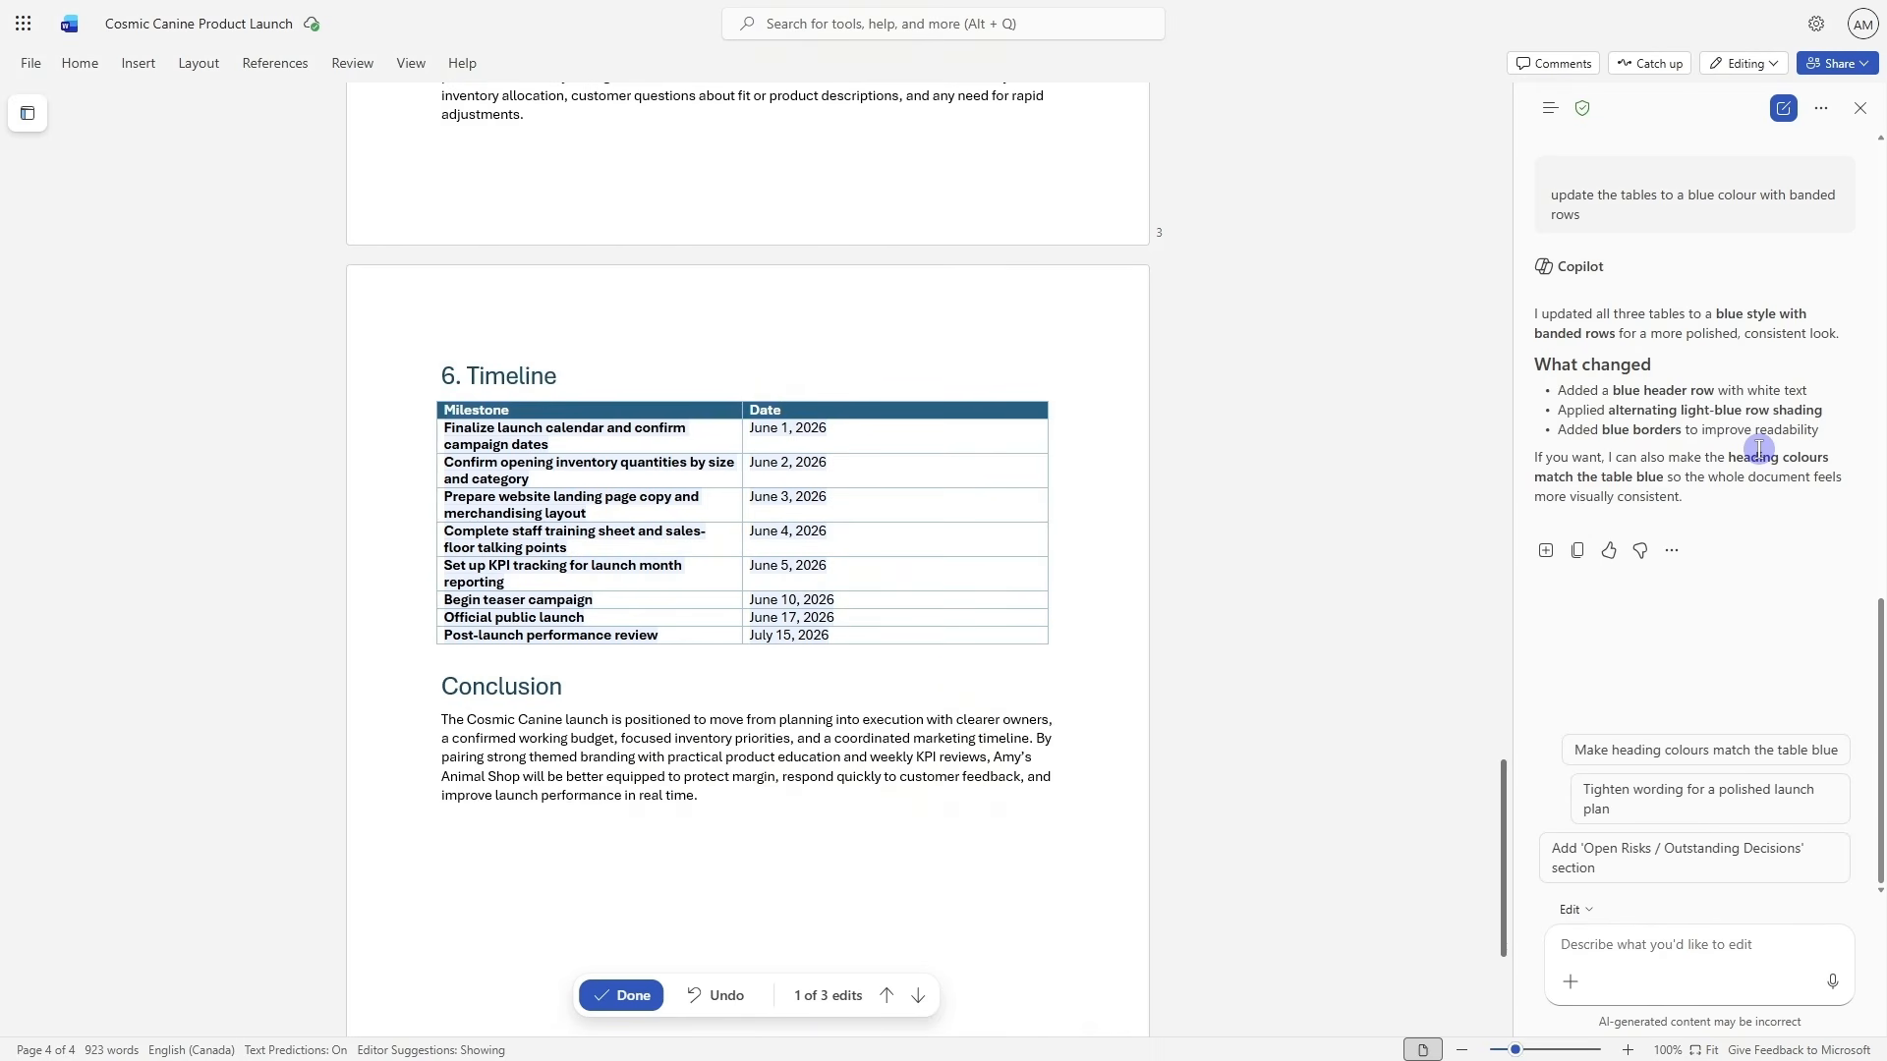
click(918, 998)
click(918, 999)
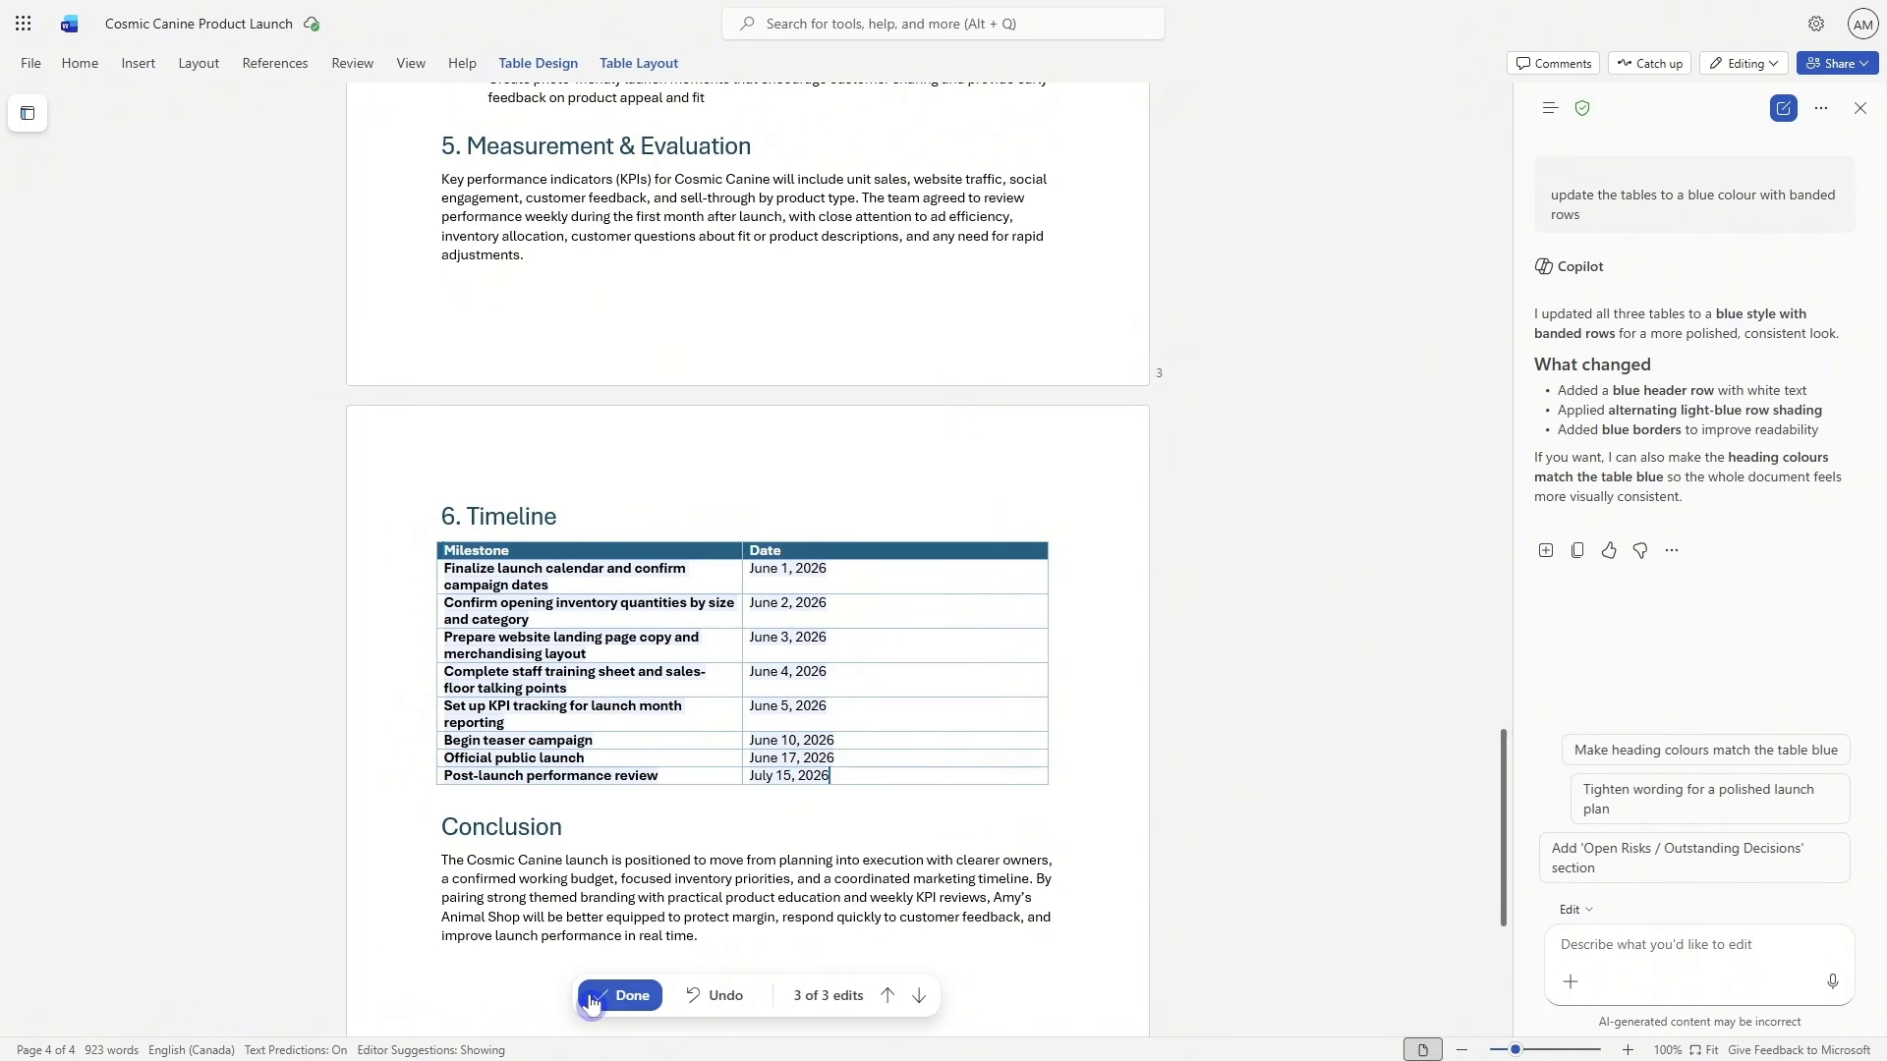
click(646, 999)
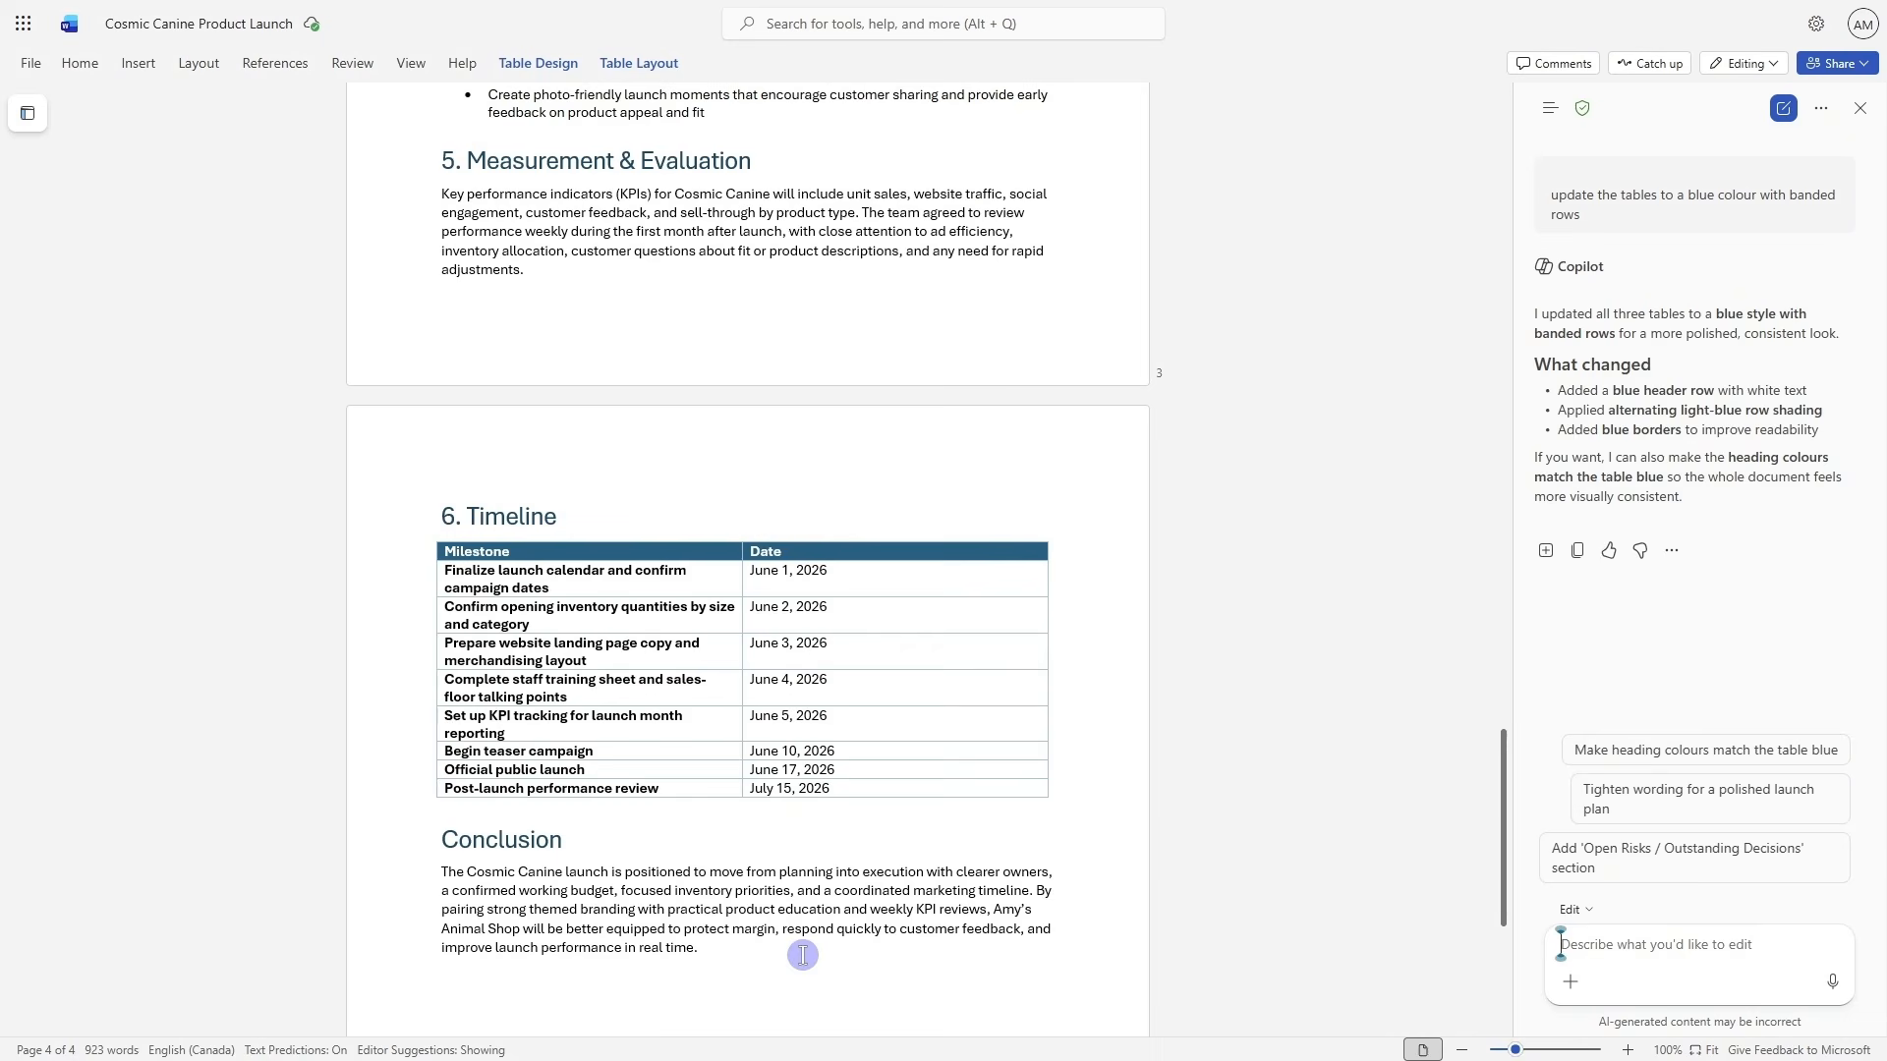
Ask Copilot to improve the sales forecast and market research section for readability, using a table or sub-headers where appropriate
scroll(801, 955, up, 12)
scroll(821, 955, up, 10)
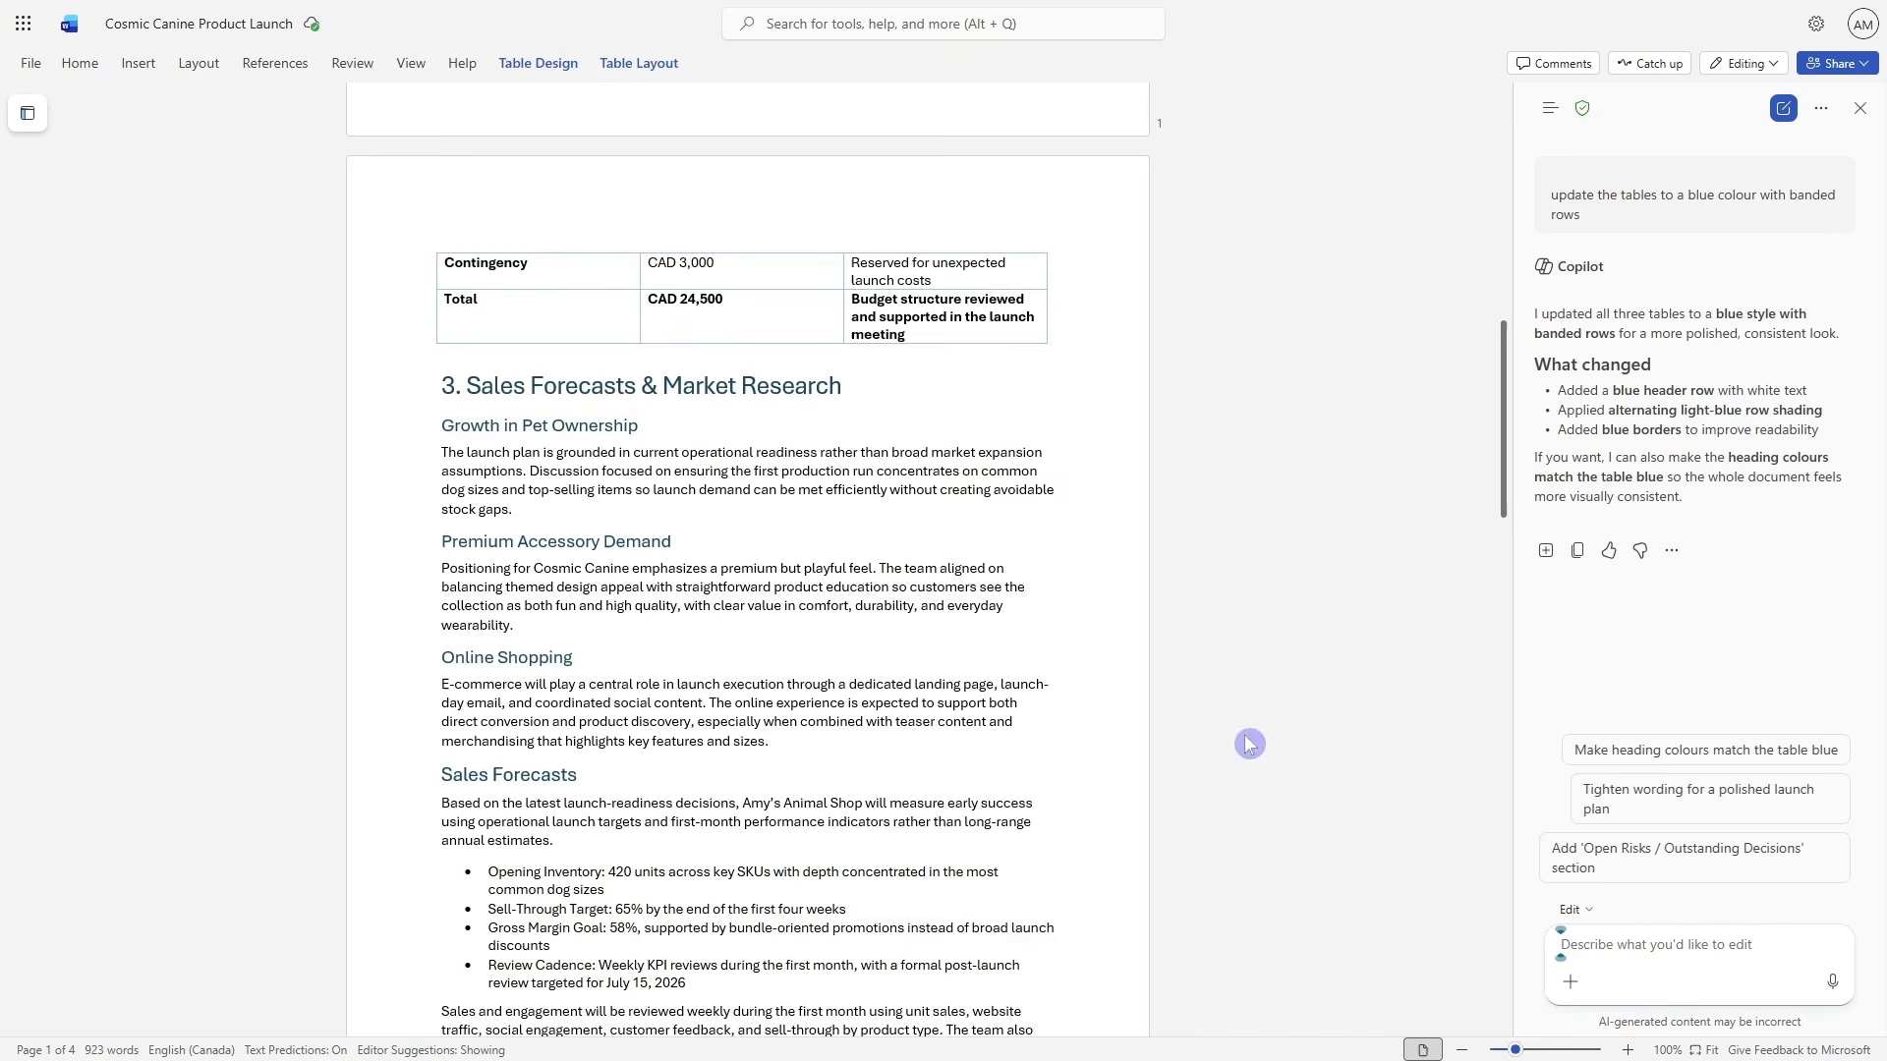
scroll(941, 865, down, 1)
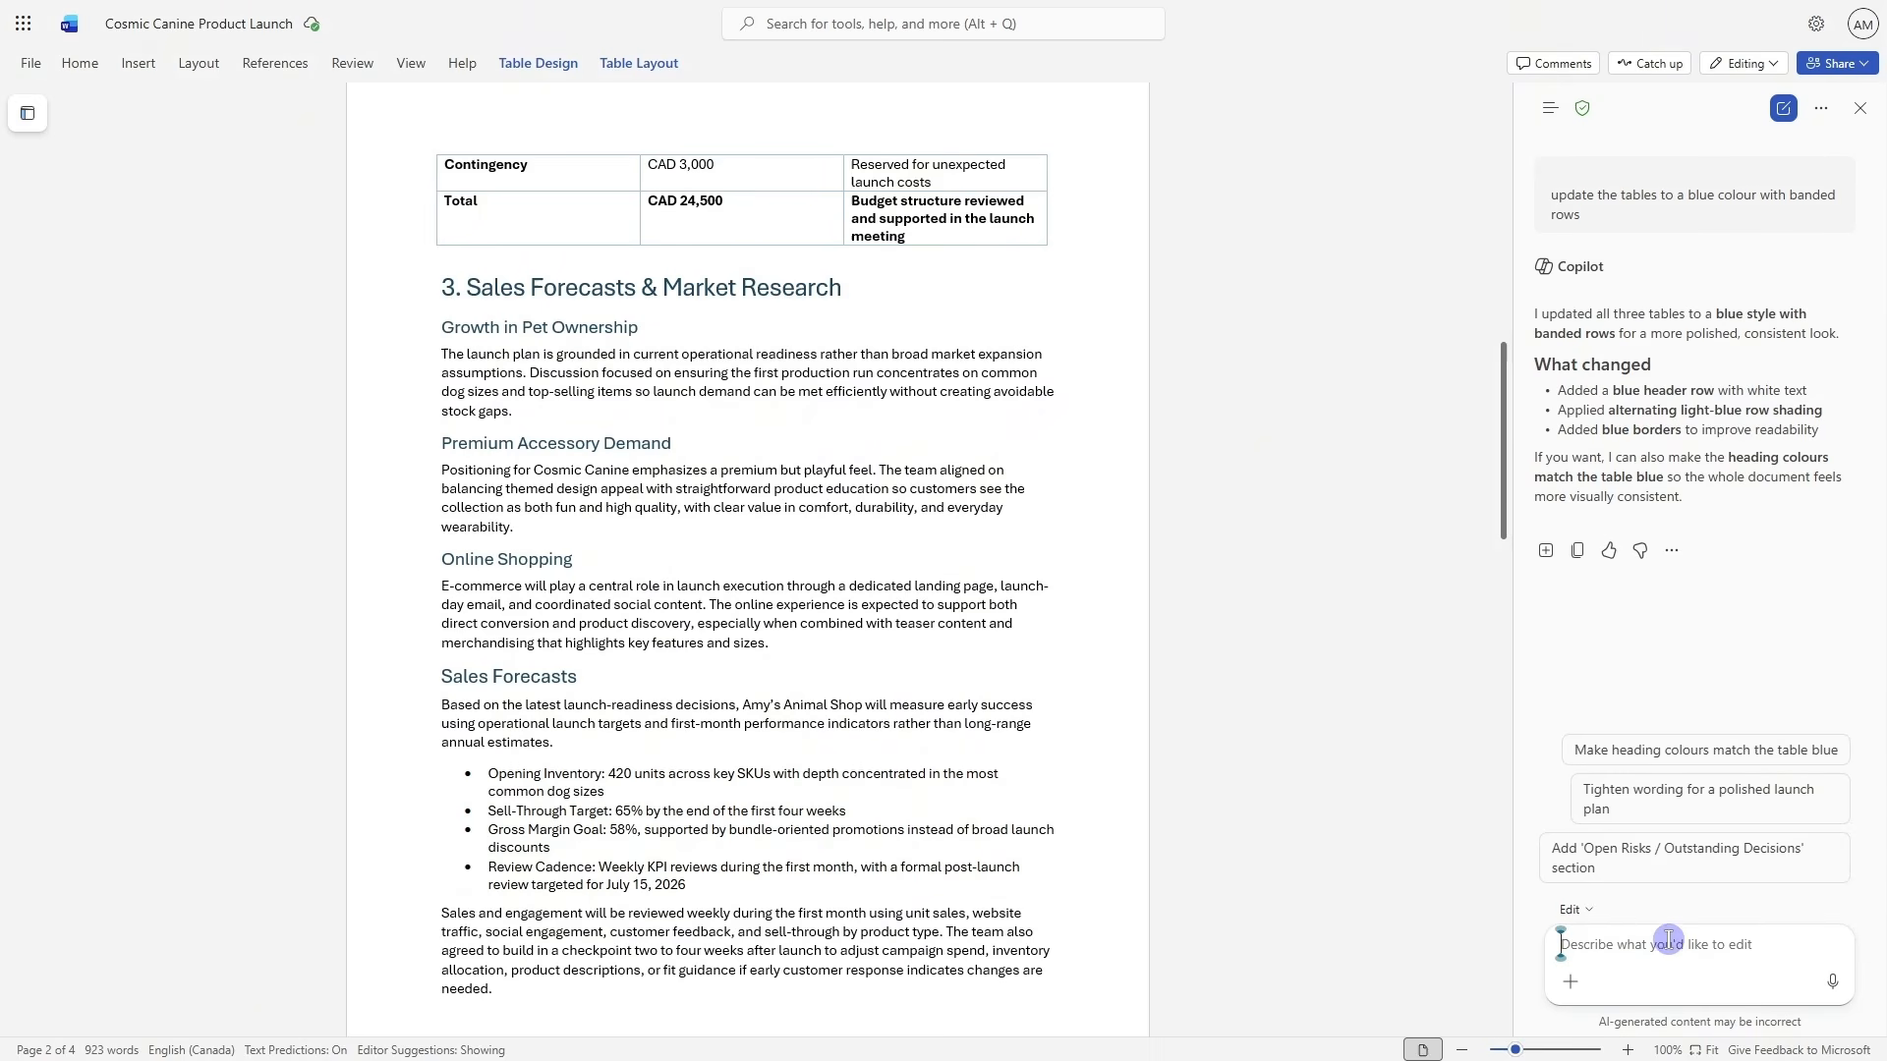
text(improve sales forecast and market research section for readability, put it in a table or use sub-headers where appropriate.)
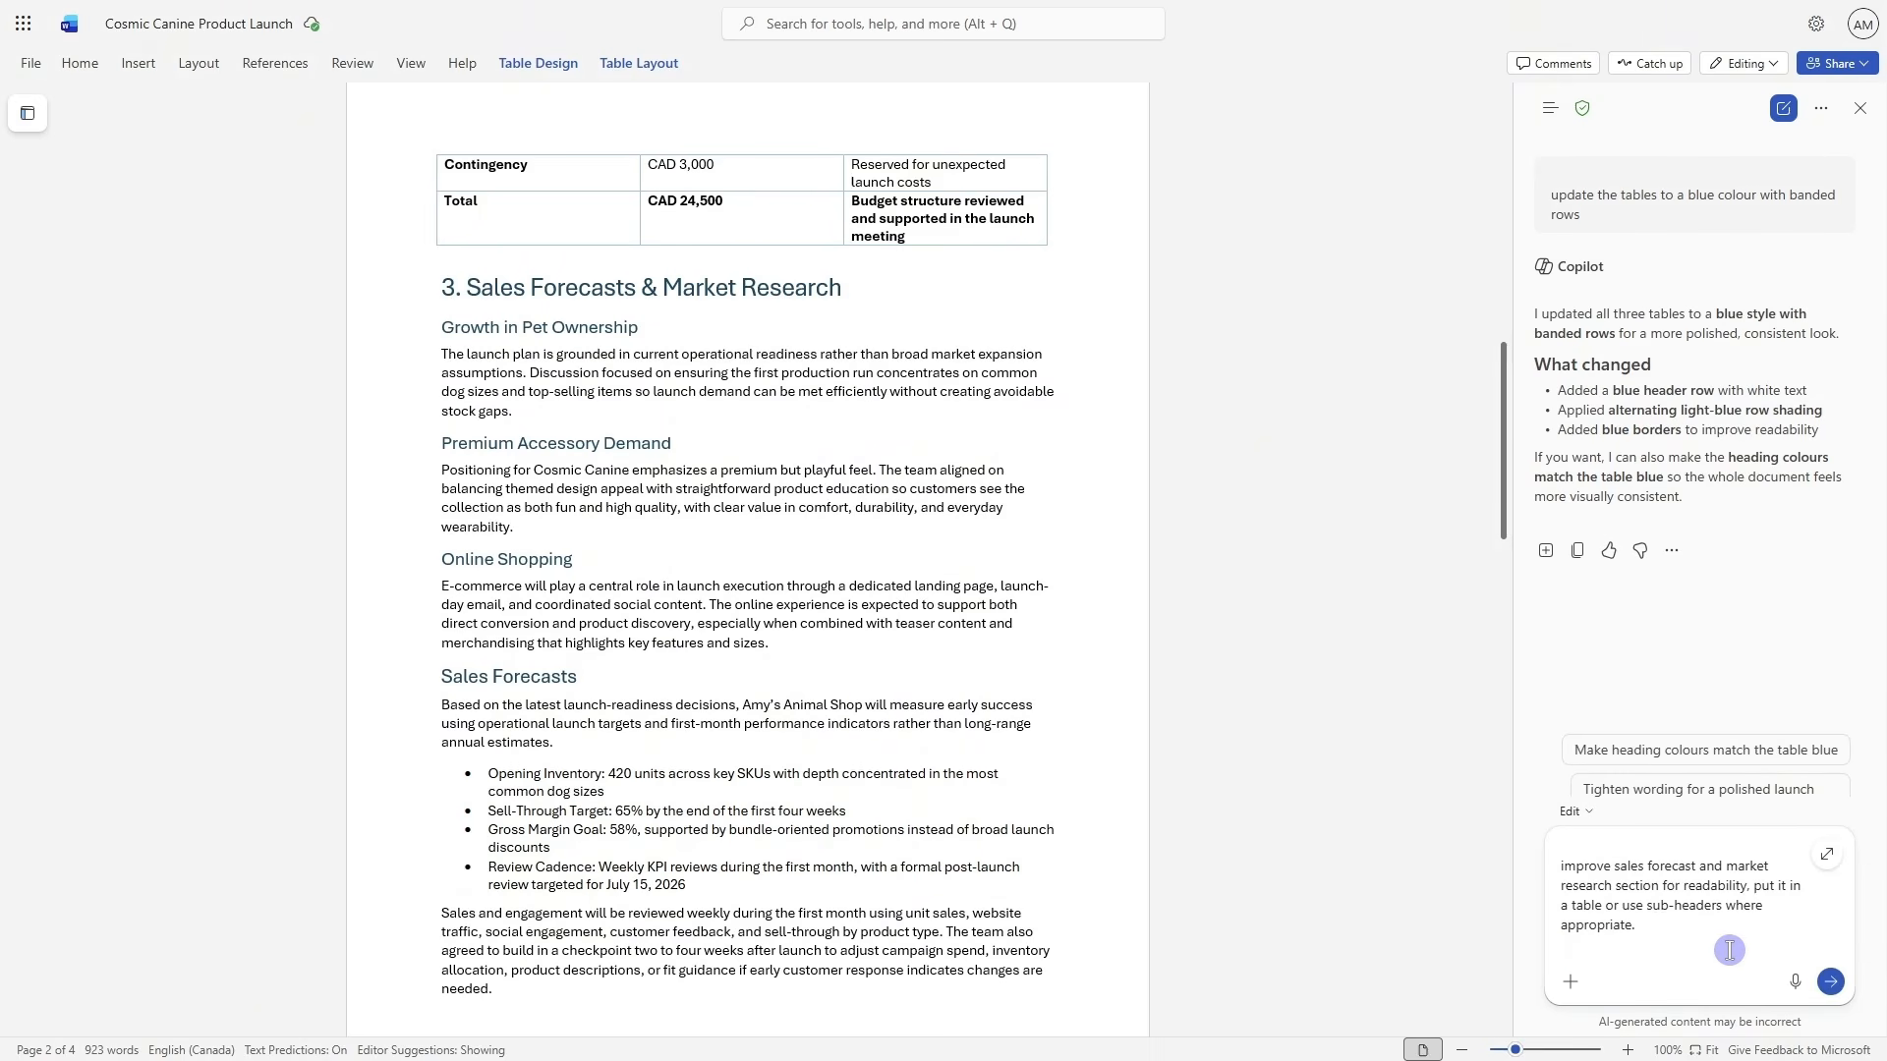
key(Return)
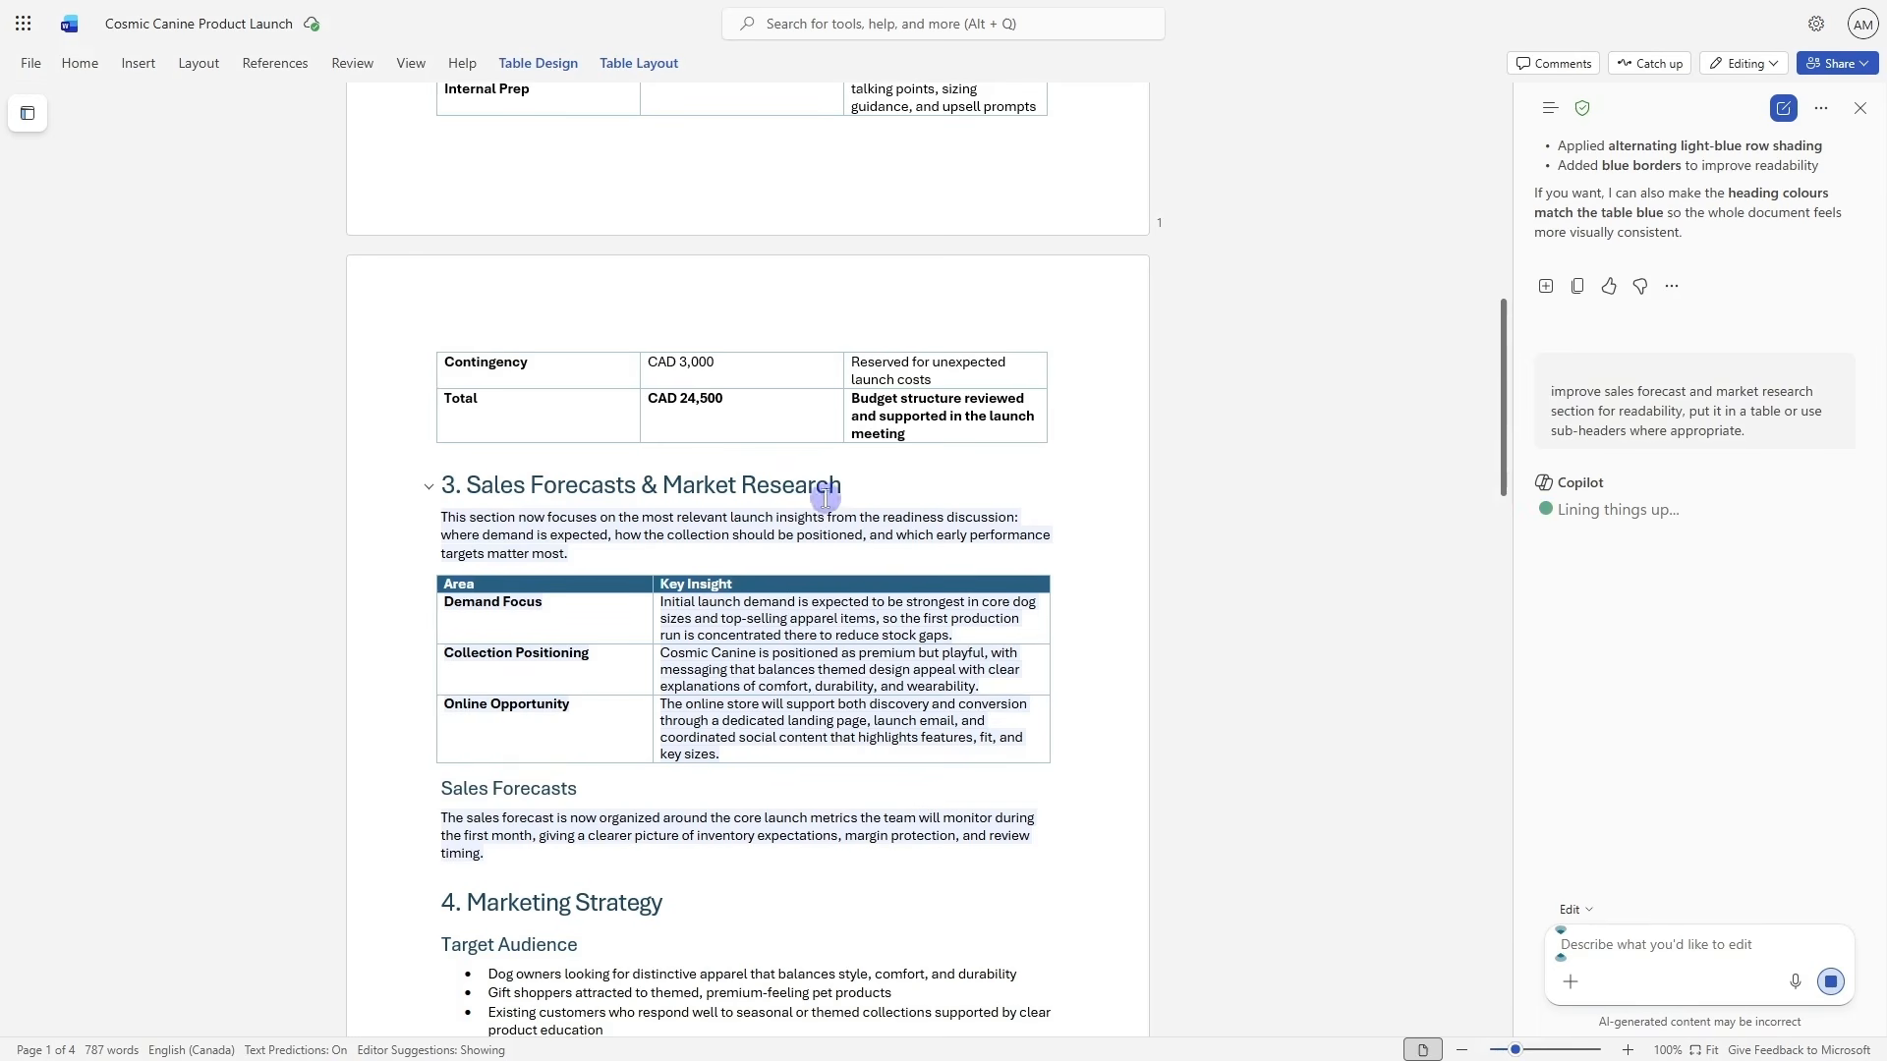
Review the reworked Sales Forecasts & Market Research tables and Copilot's change summary, and accept the edits
scroll(845, 496, down, 3)
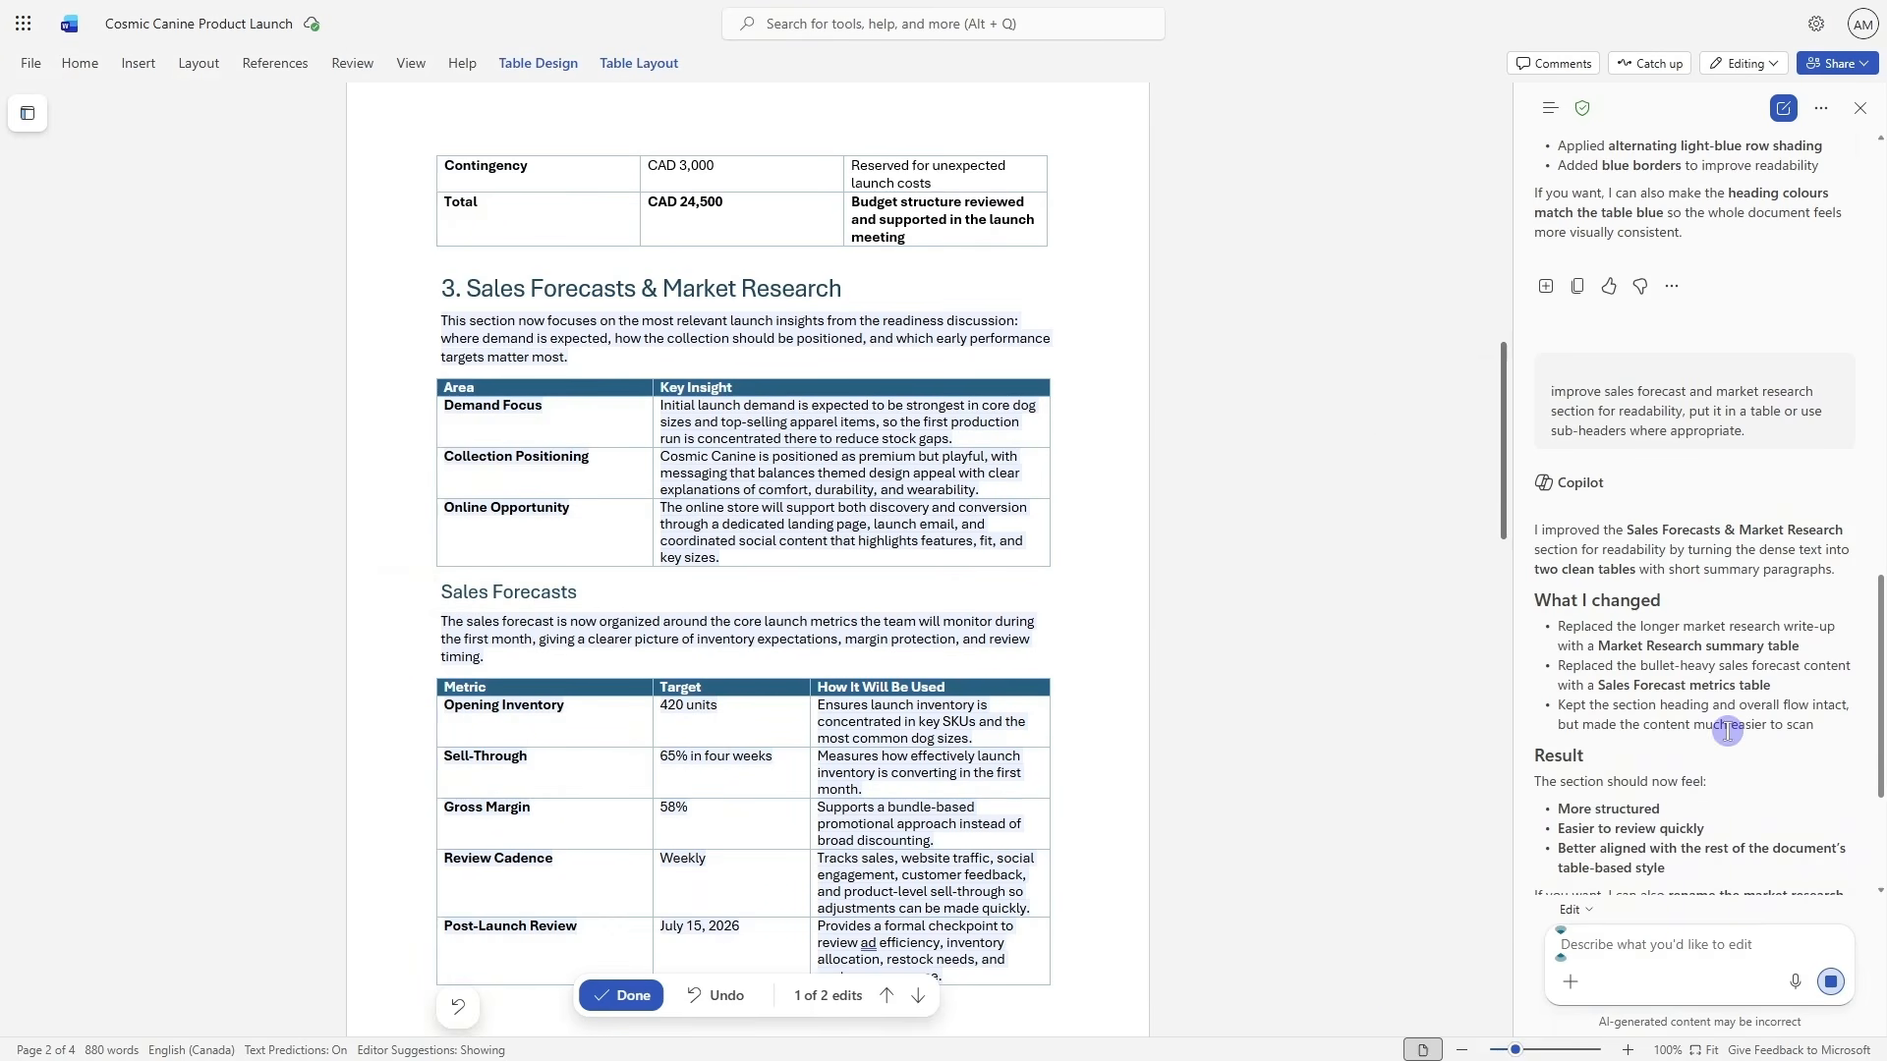
scroll(1724, 747, down, 3)
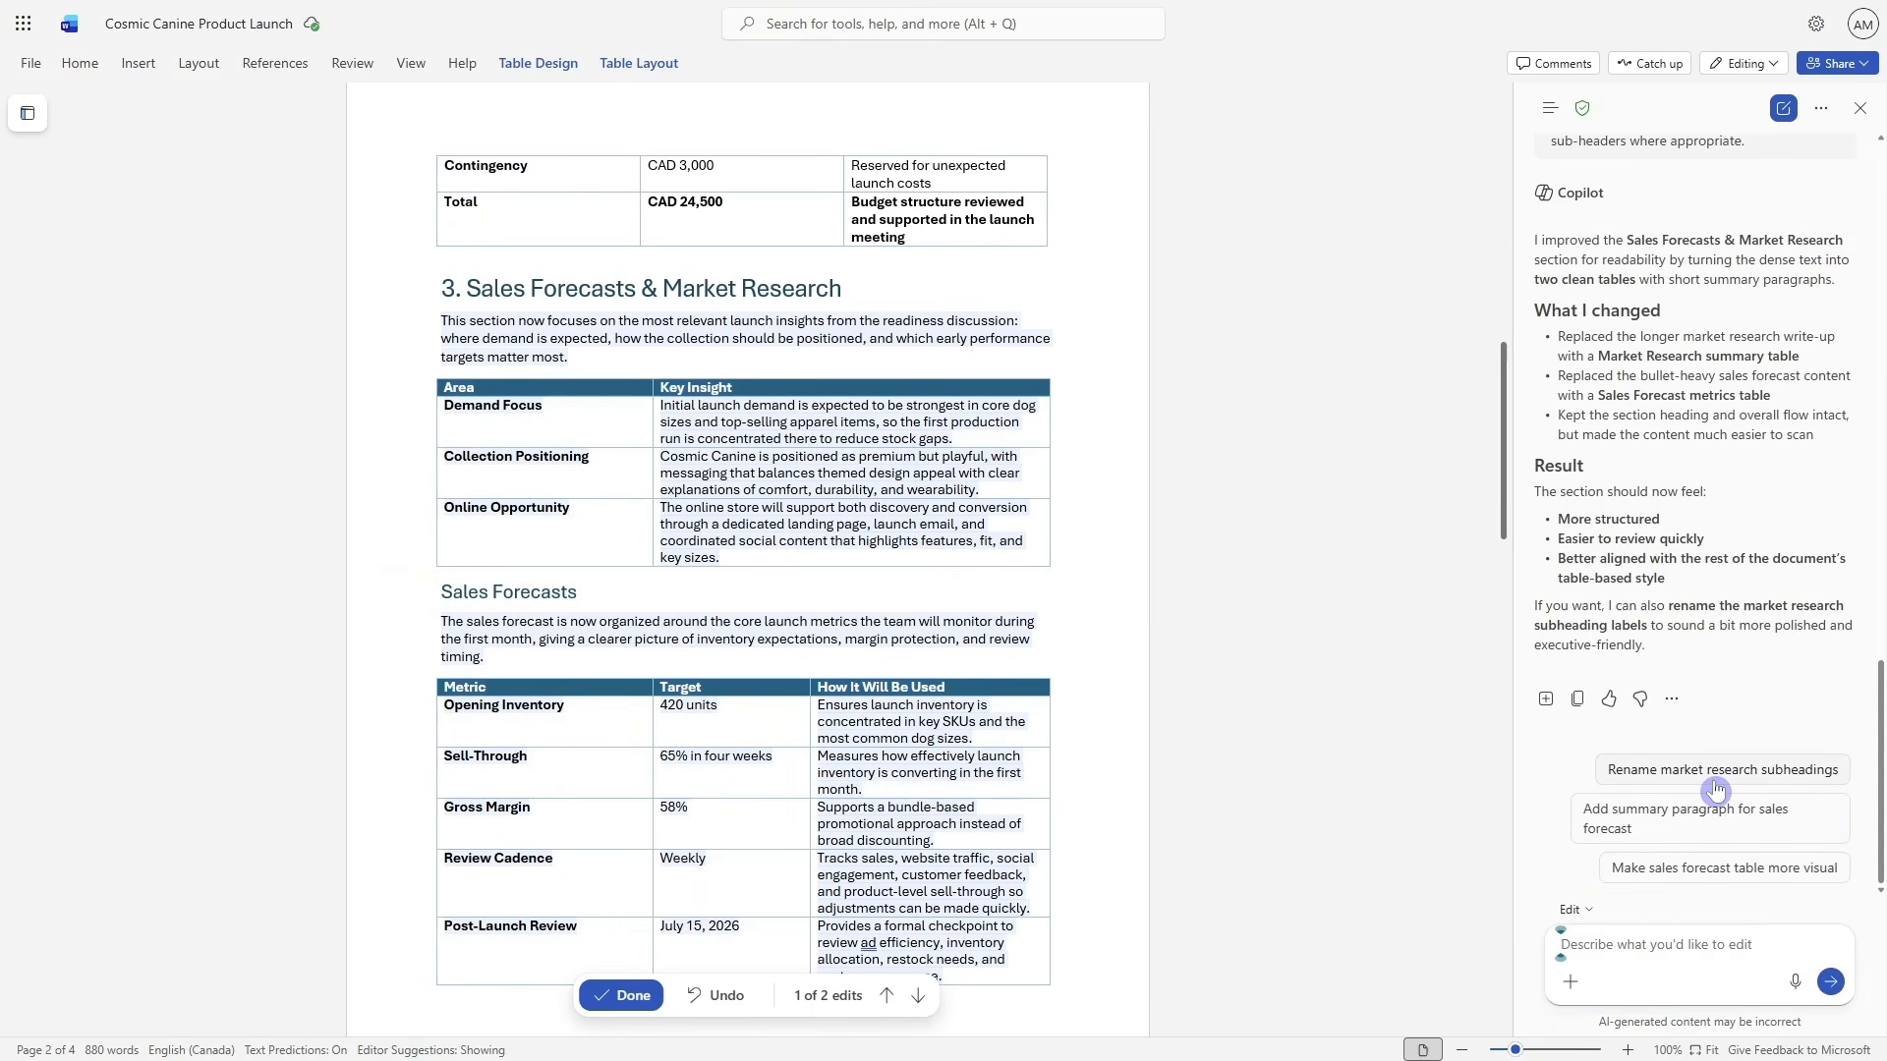
scroll(835, 737, down, 3)
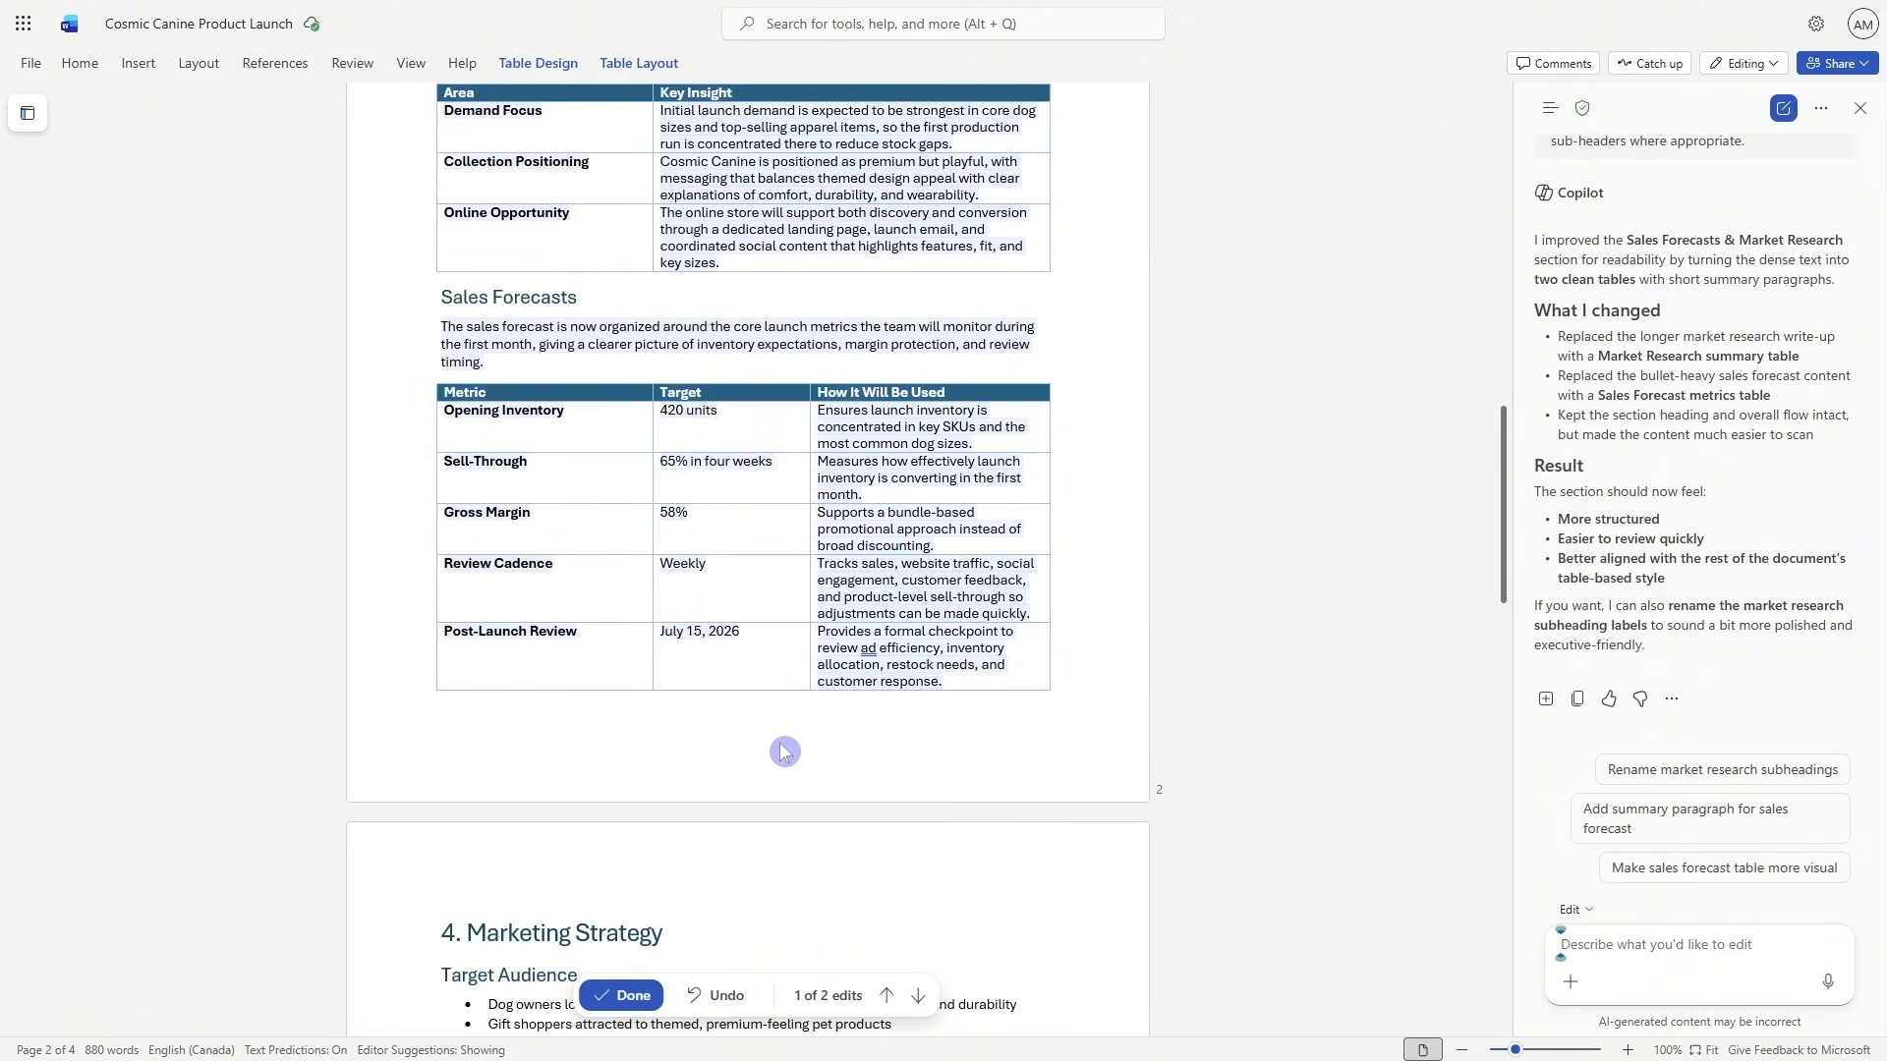
scroll(728, 595, up, 3)
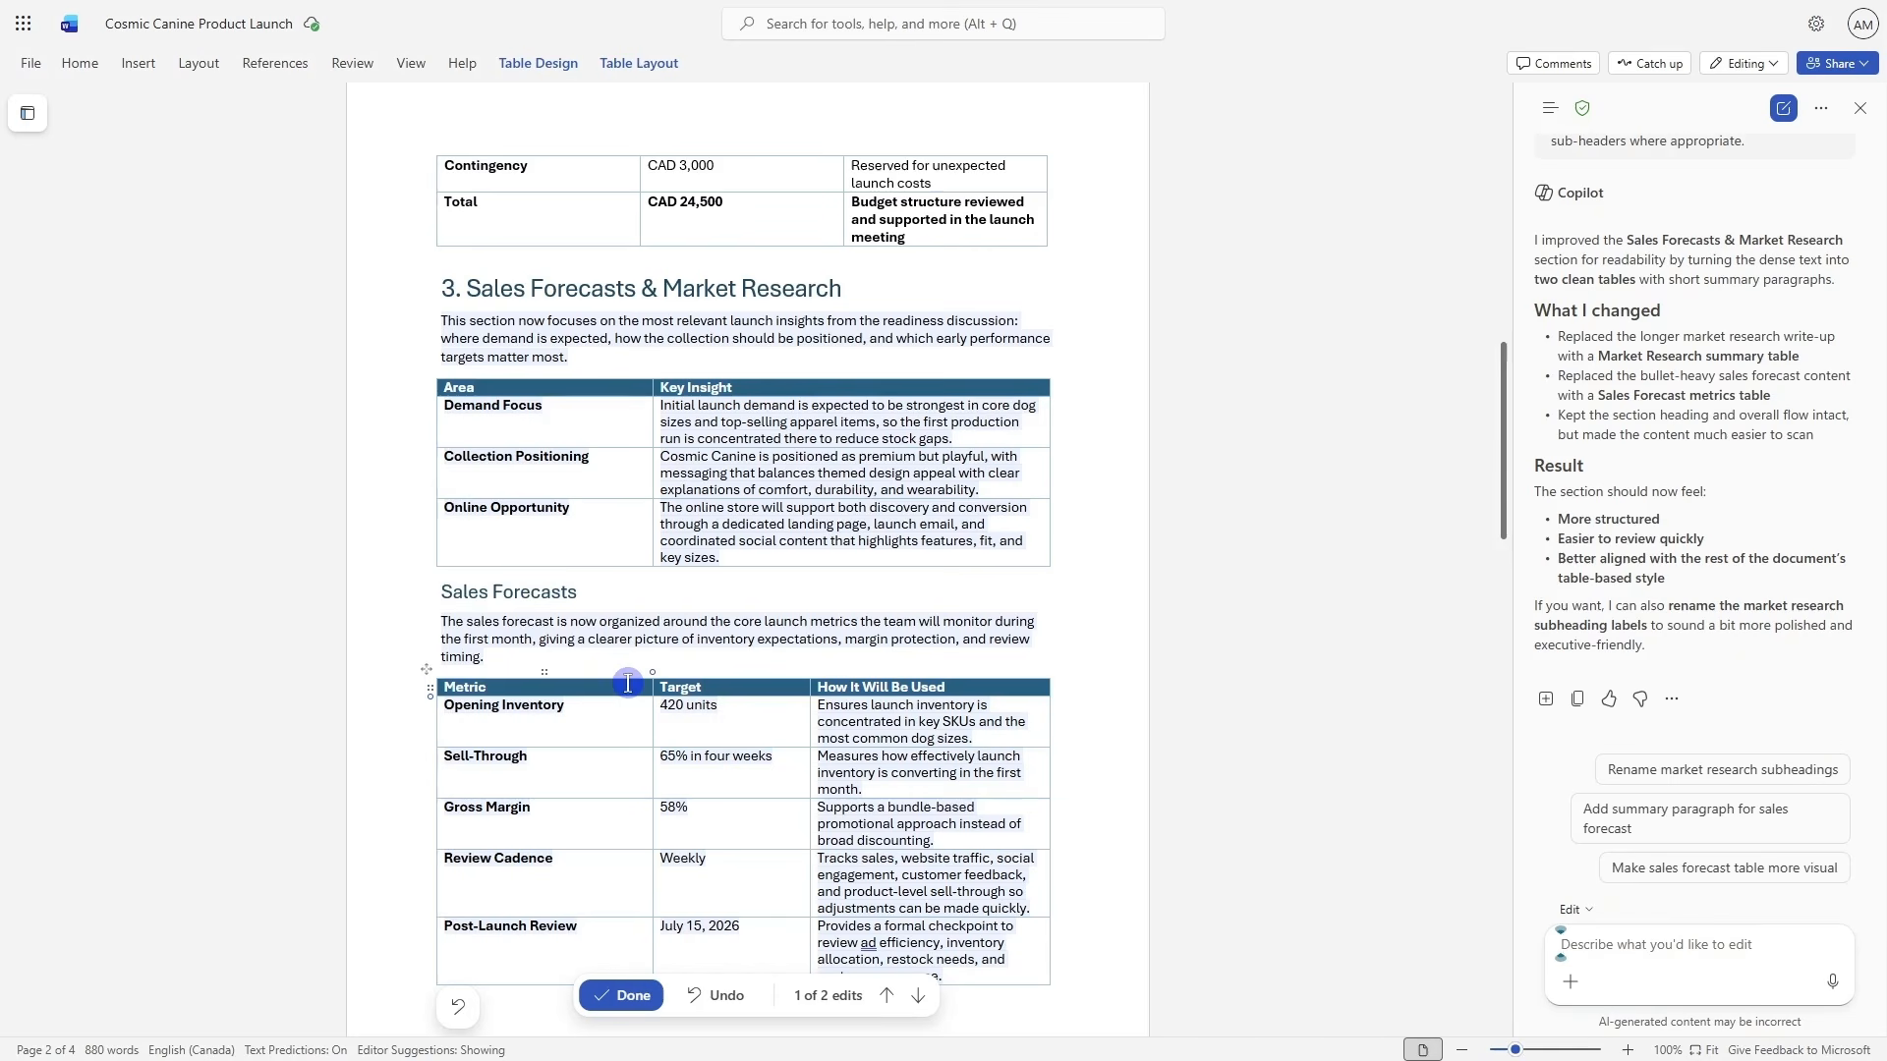
click(623, 996)
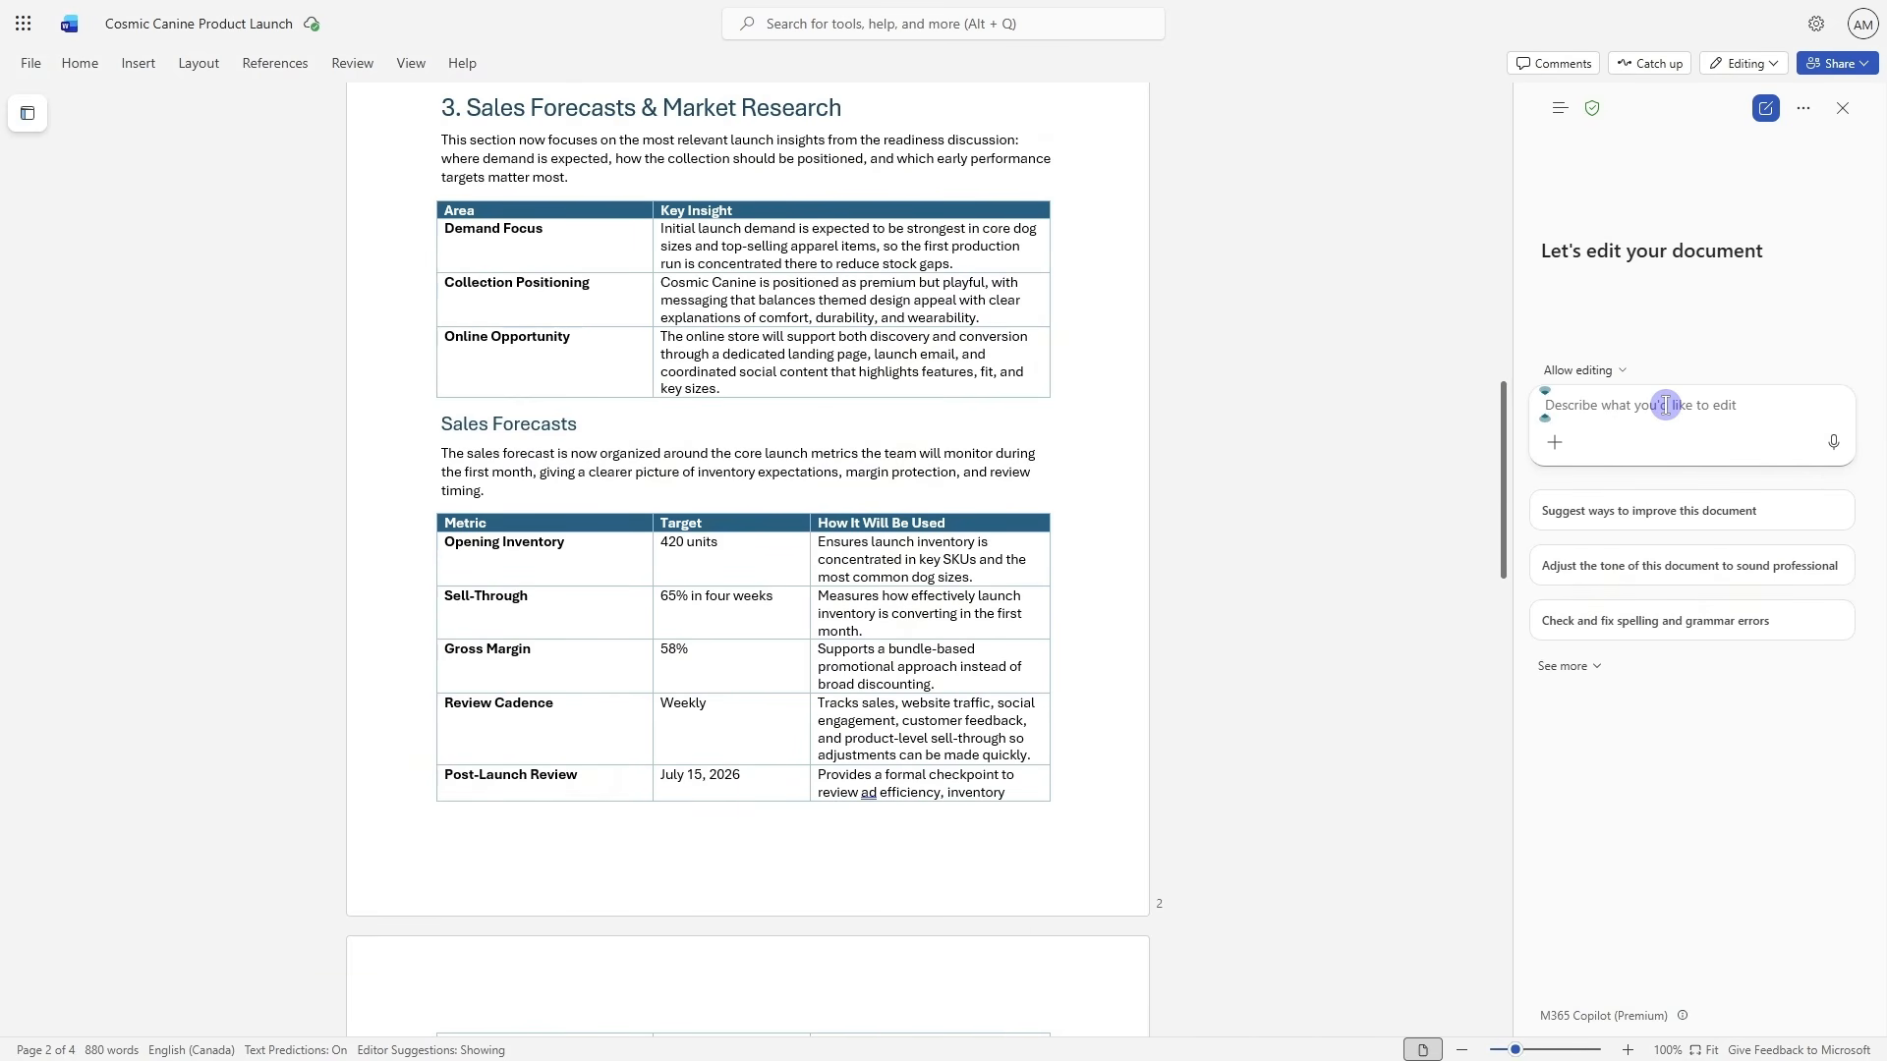
Have Copilot add a table of Canadian capital cities with city, province and population columns to the Sales Forecasts & Market Research section, and accept it
text(add a table to the sales forecast & market research section with a list of capital cities in Canada with columns for city, province, and population)
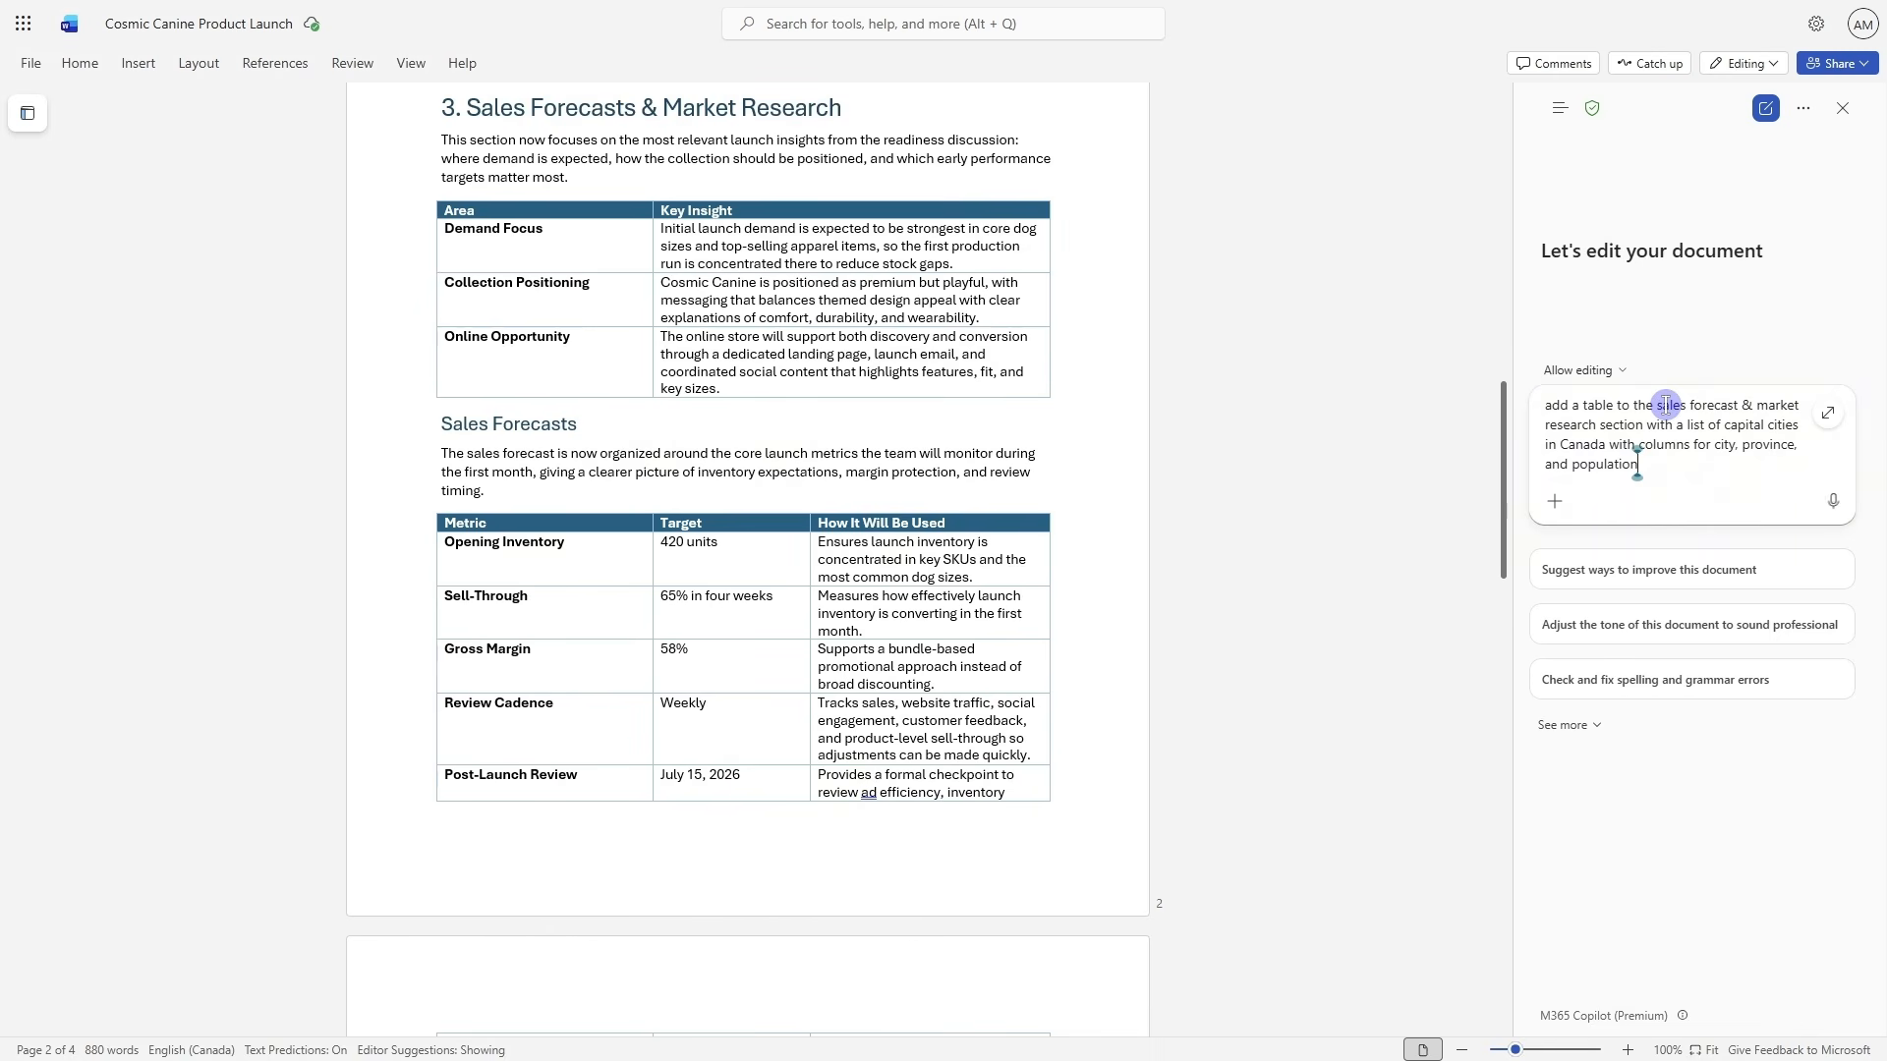
key(Return)
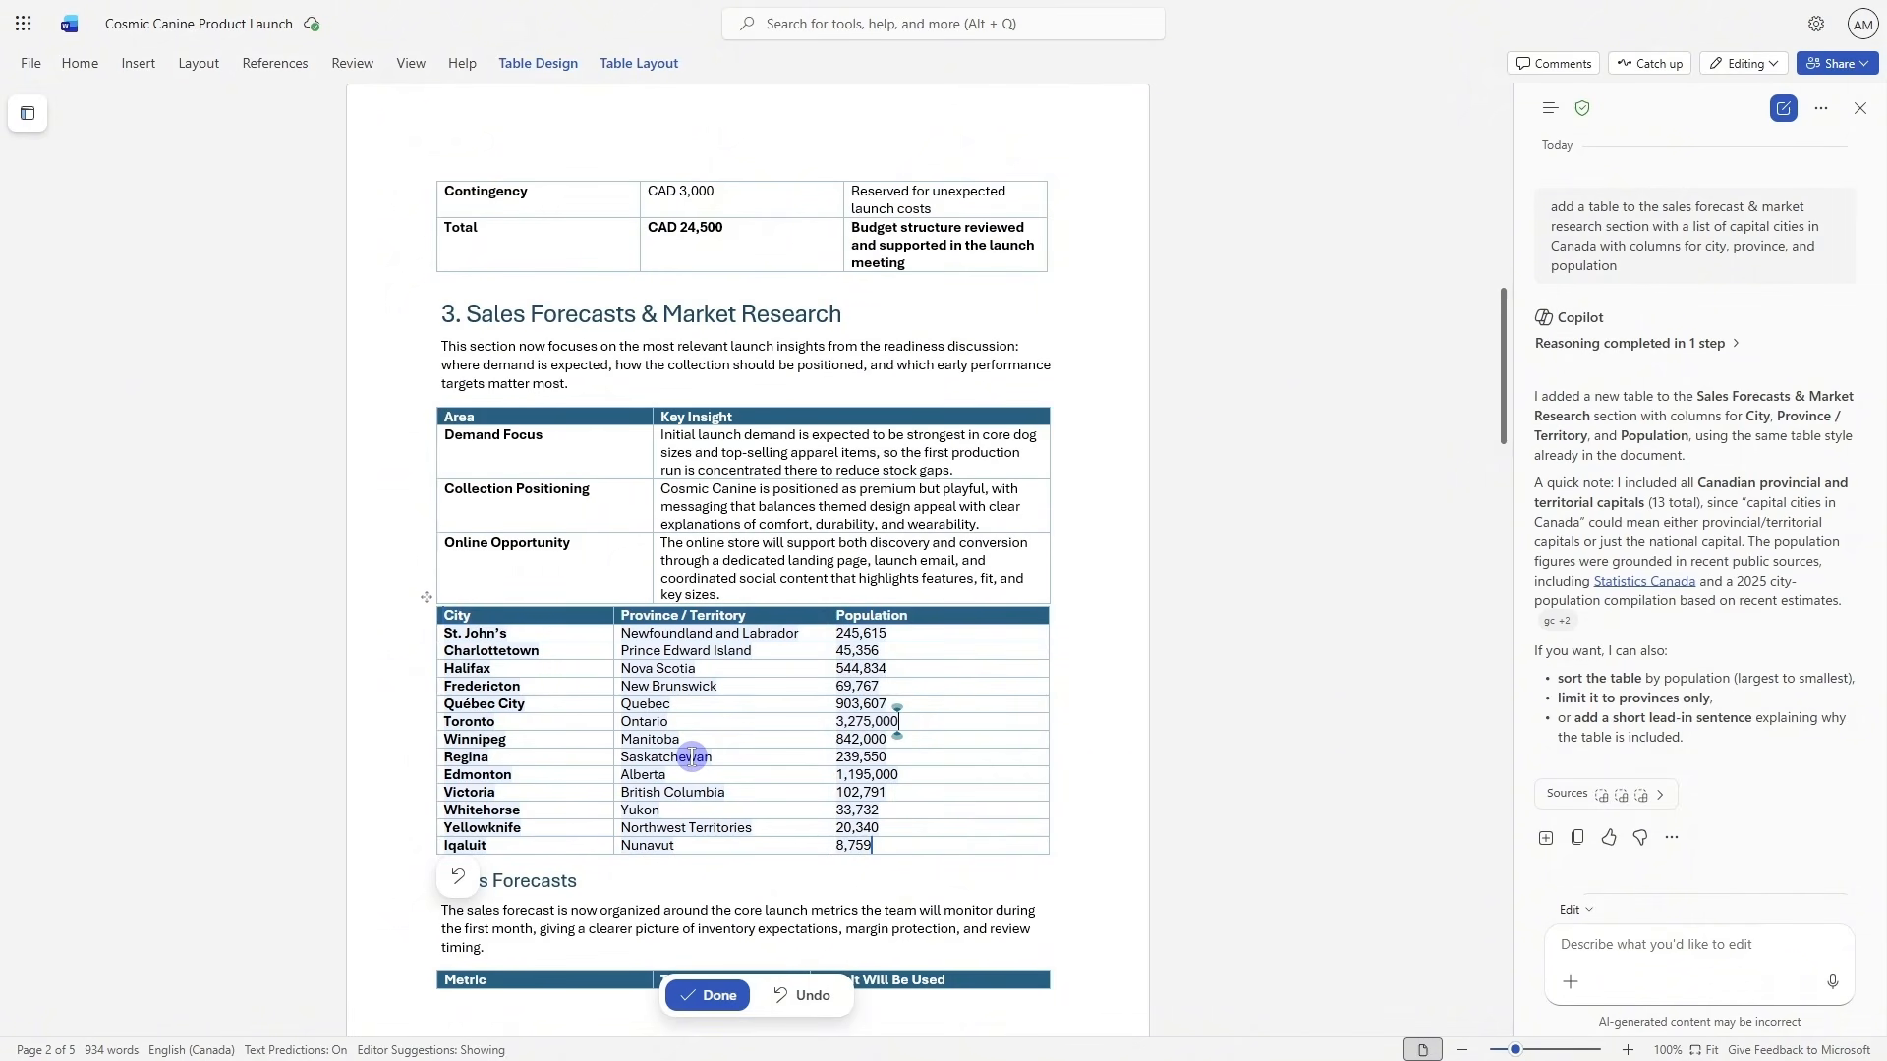
click(707, 995)
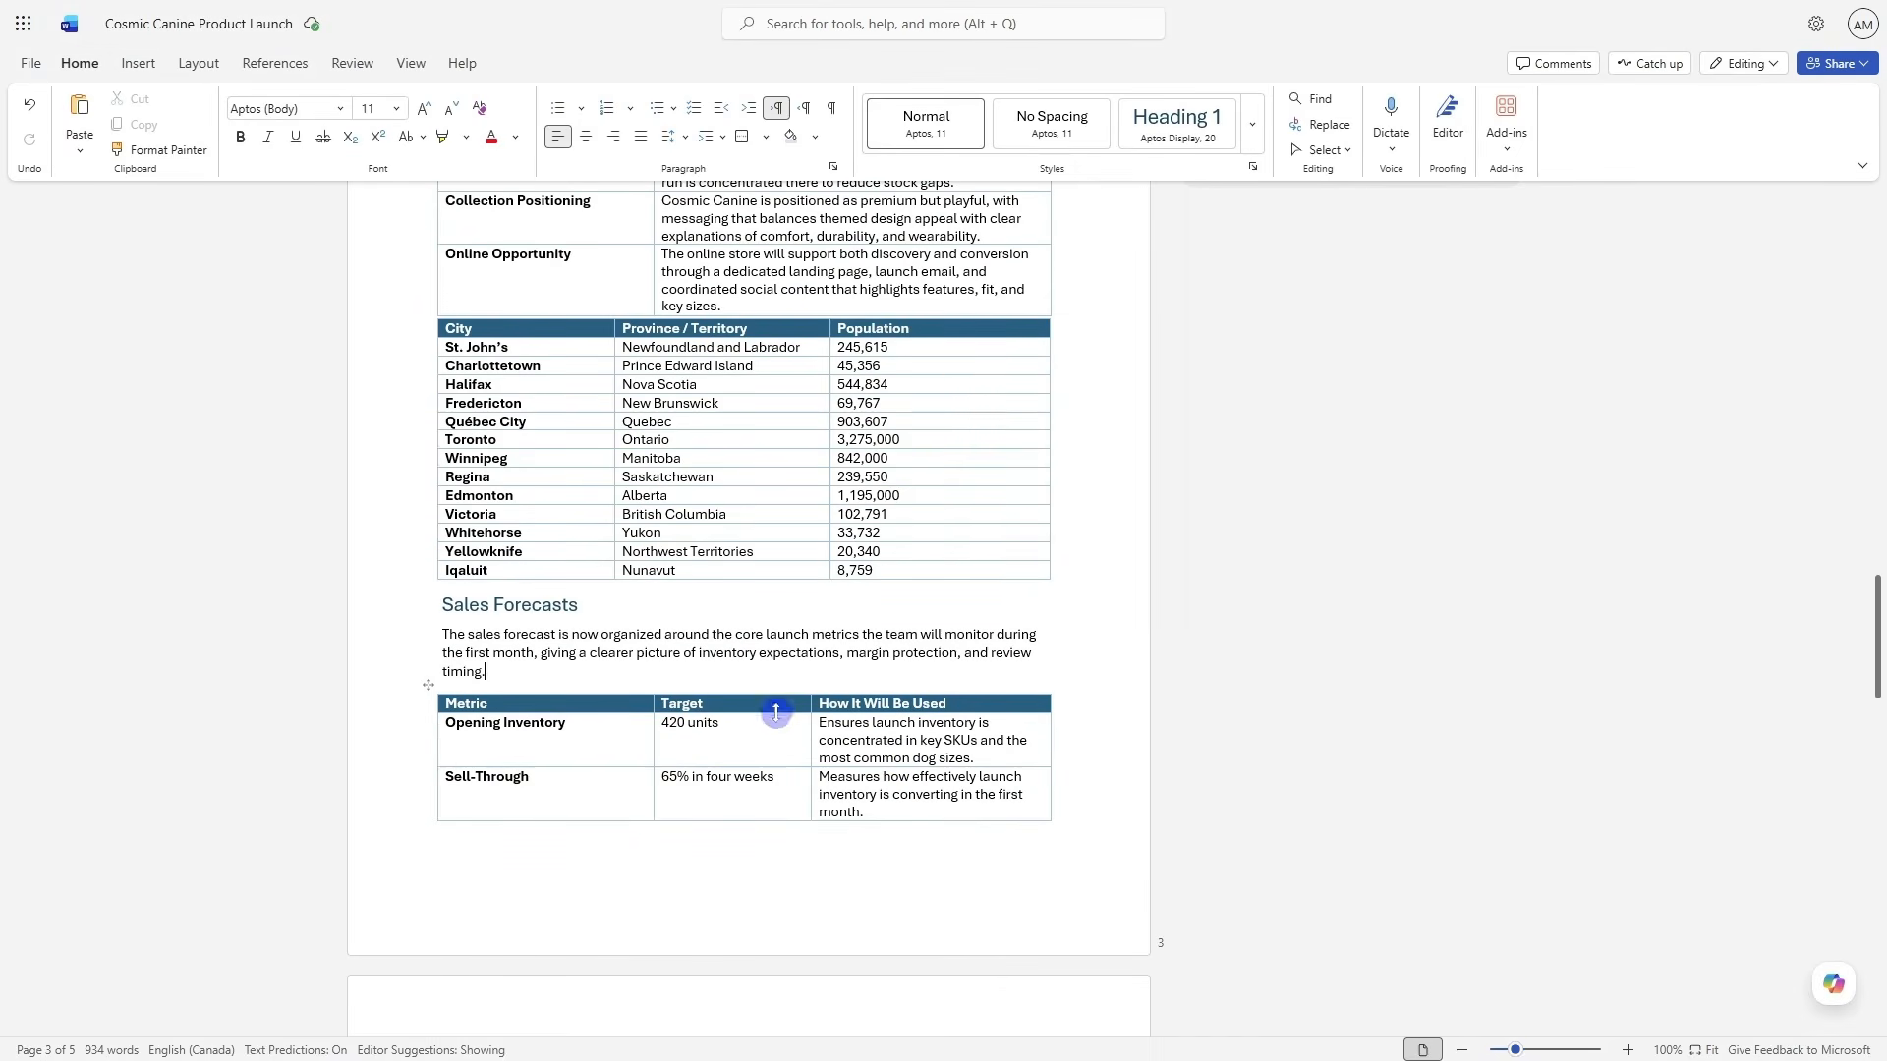
Select the introductory paragraph under Sales Forecasts and open Copilot editing for it
drag(570, 673, 426, 636)
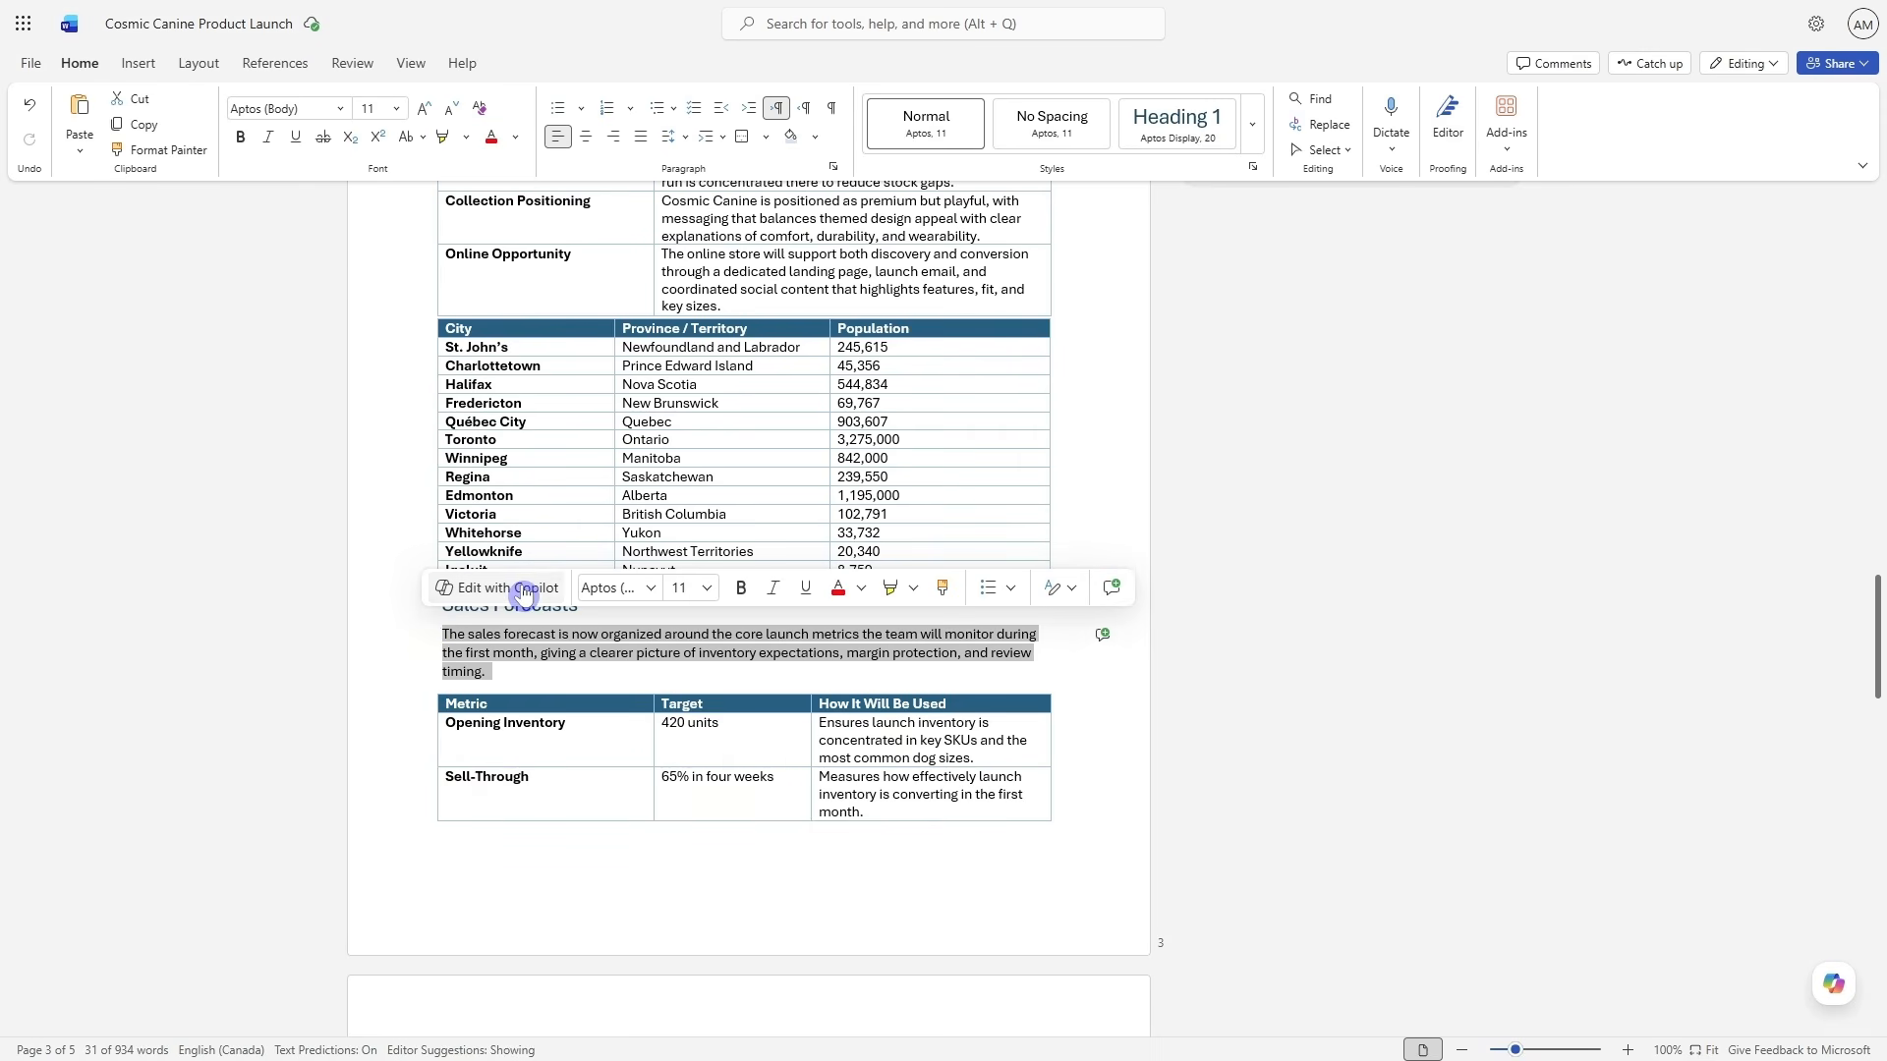
click(523, 589)
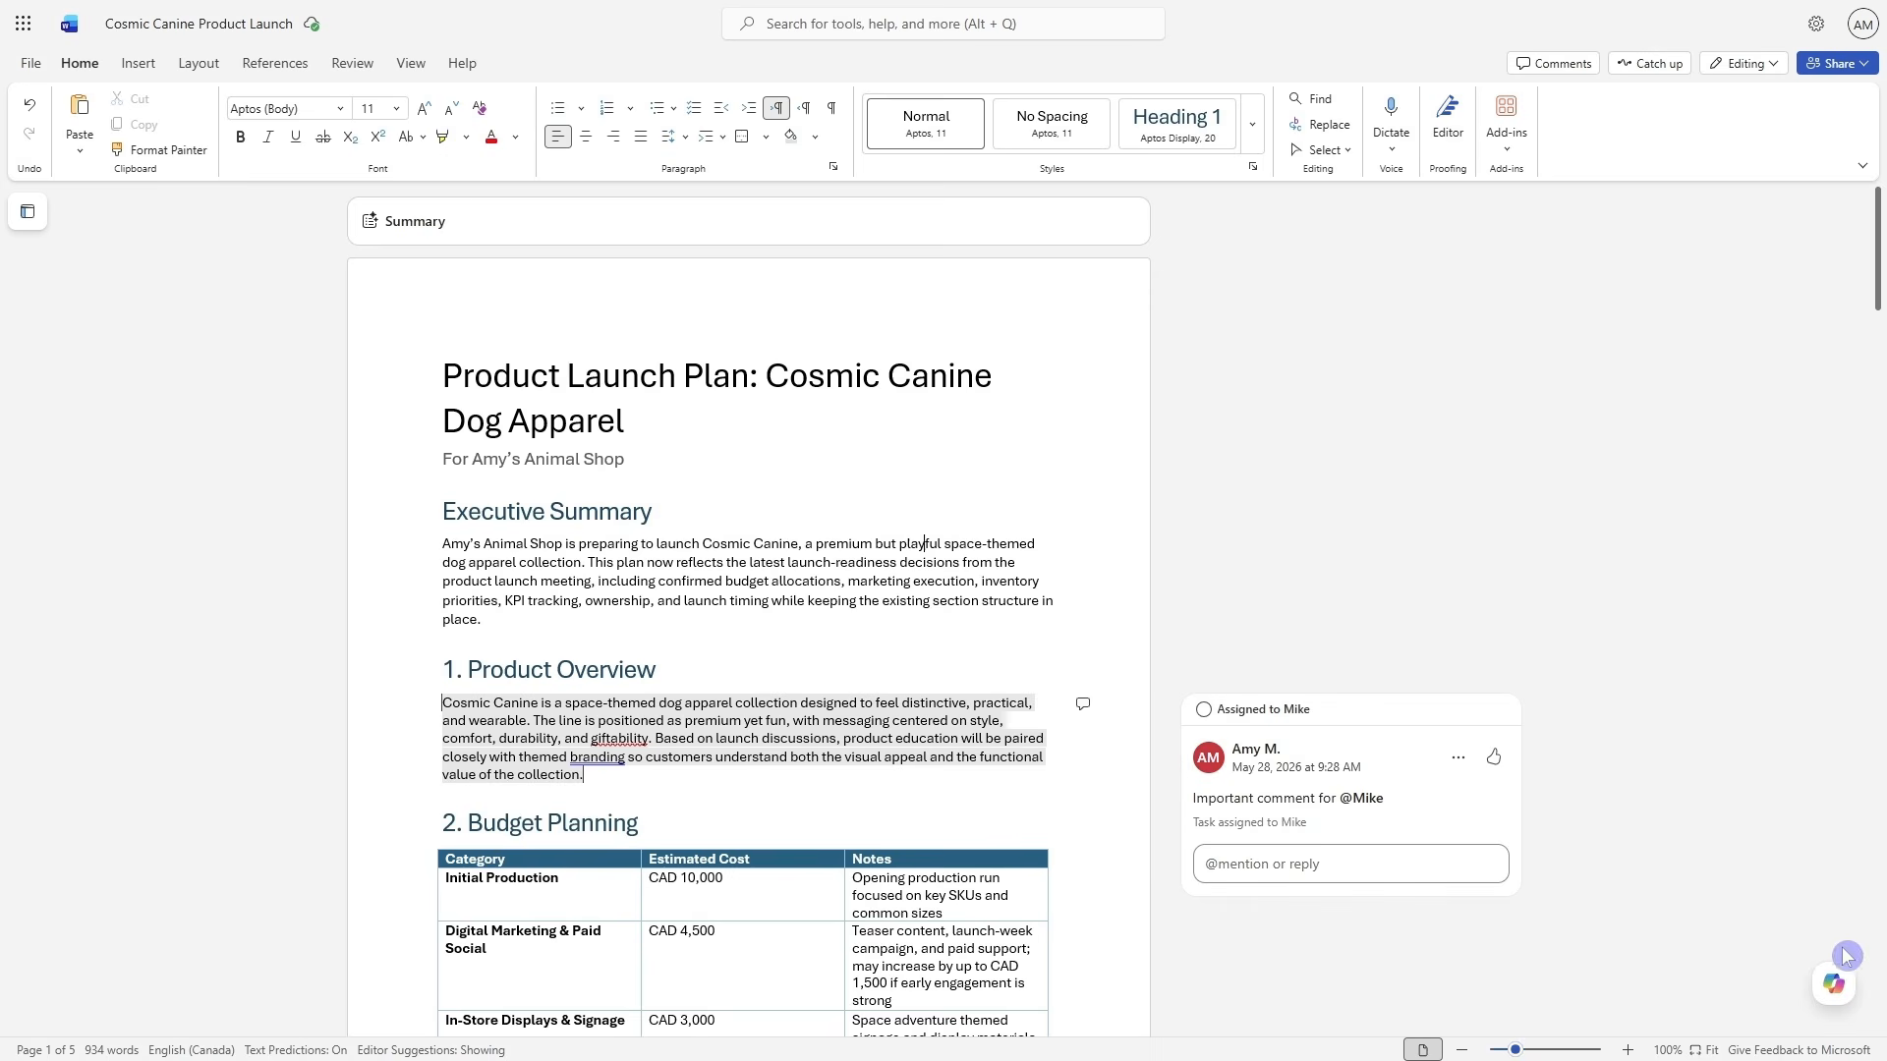
Open Copilot from the start of the document and set it to Chat only mode
click(1833, 982)
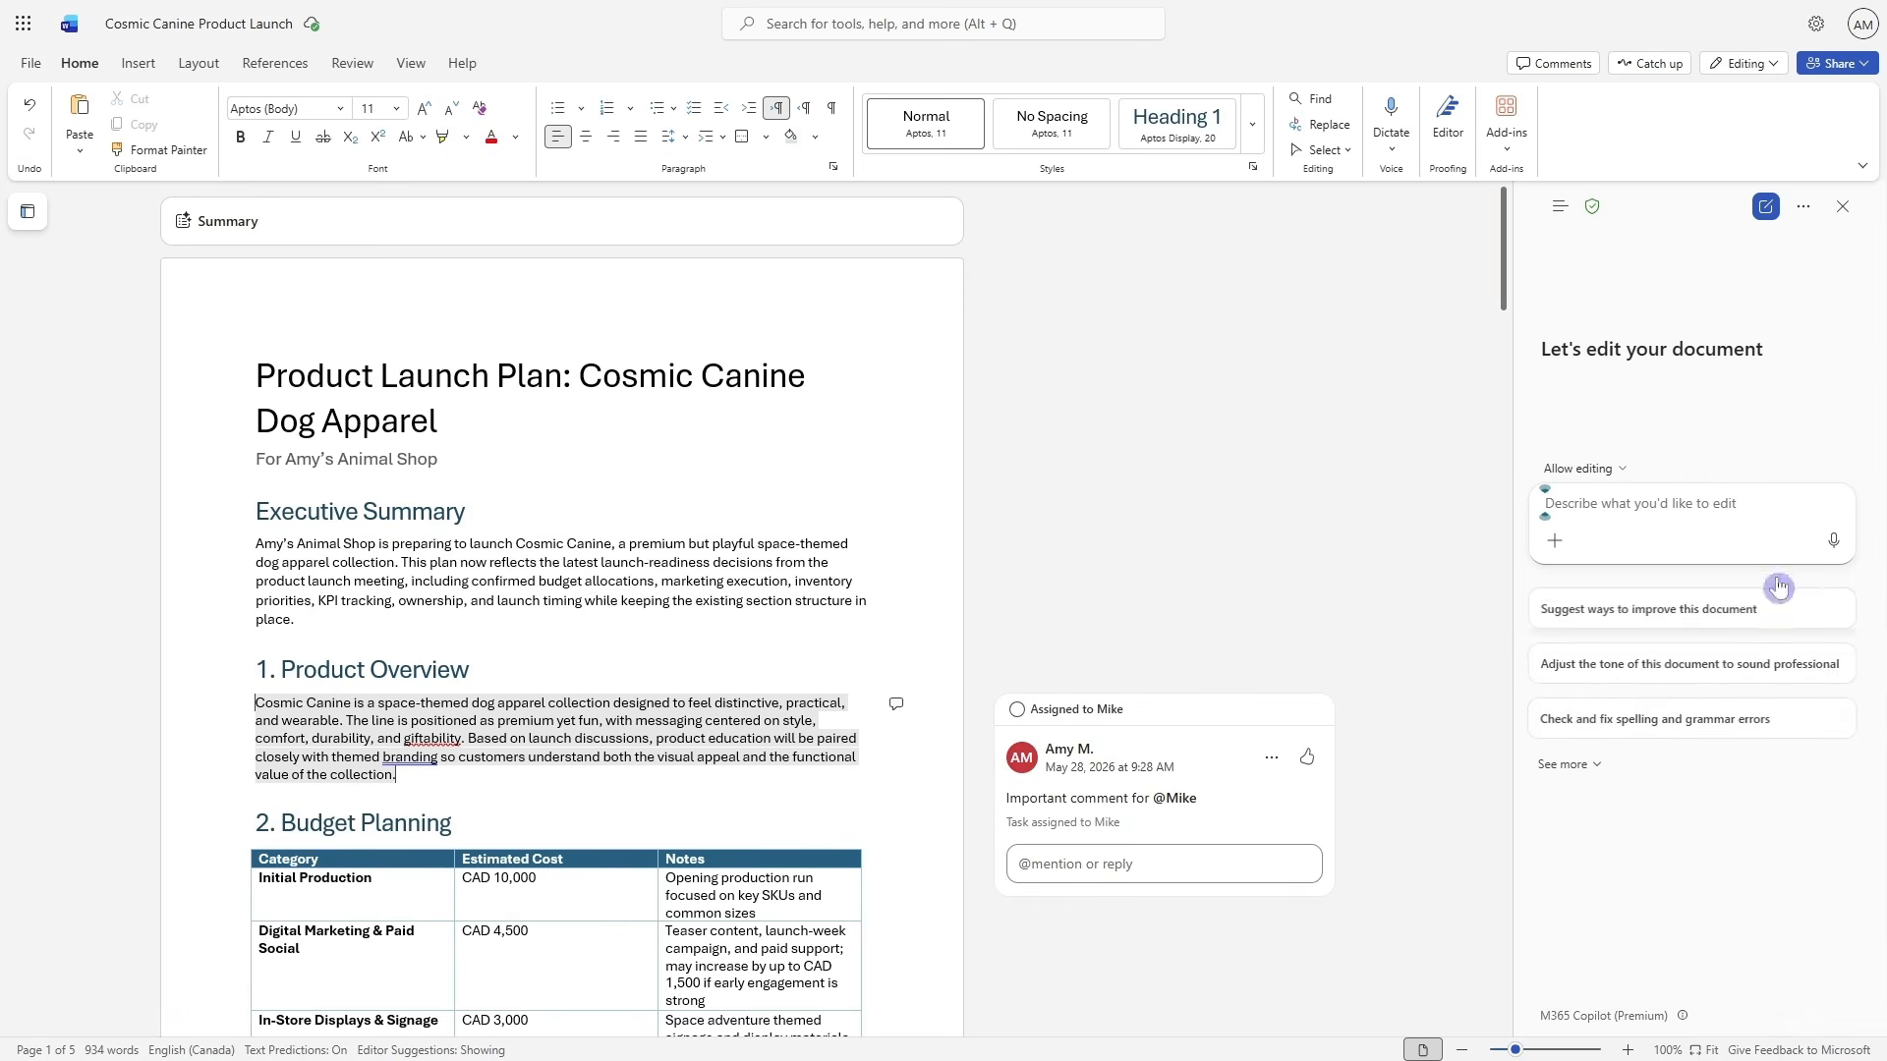
click(1599, 469)
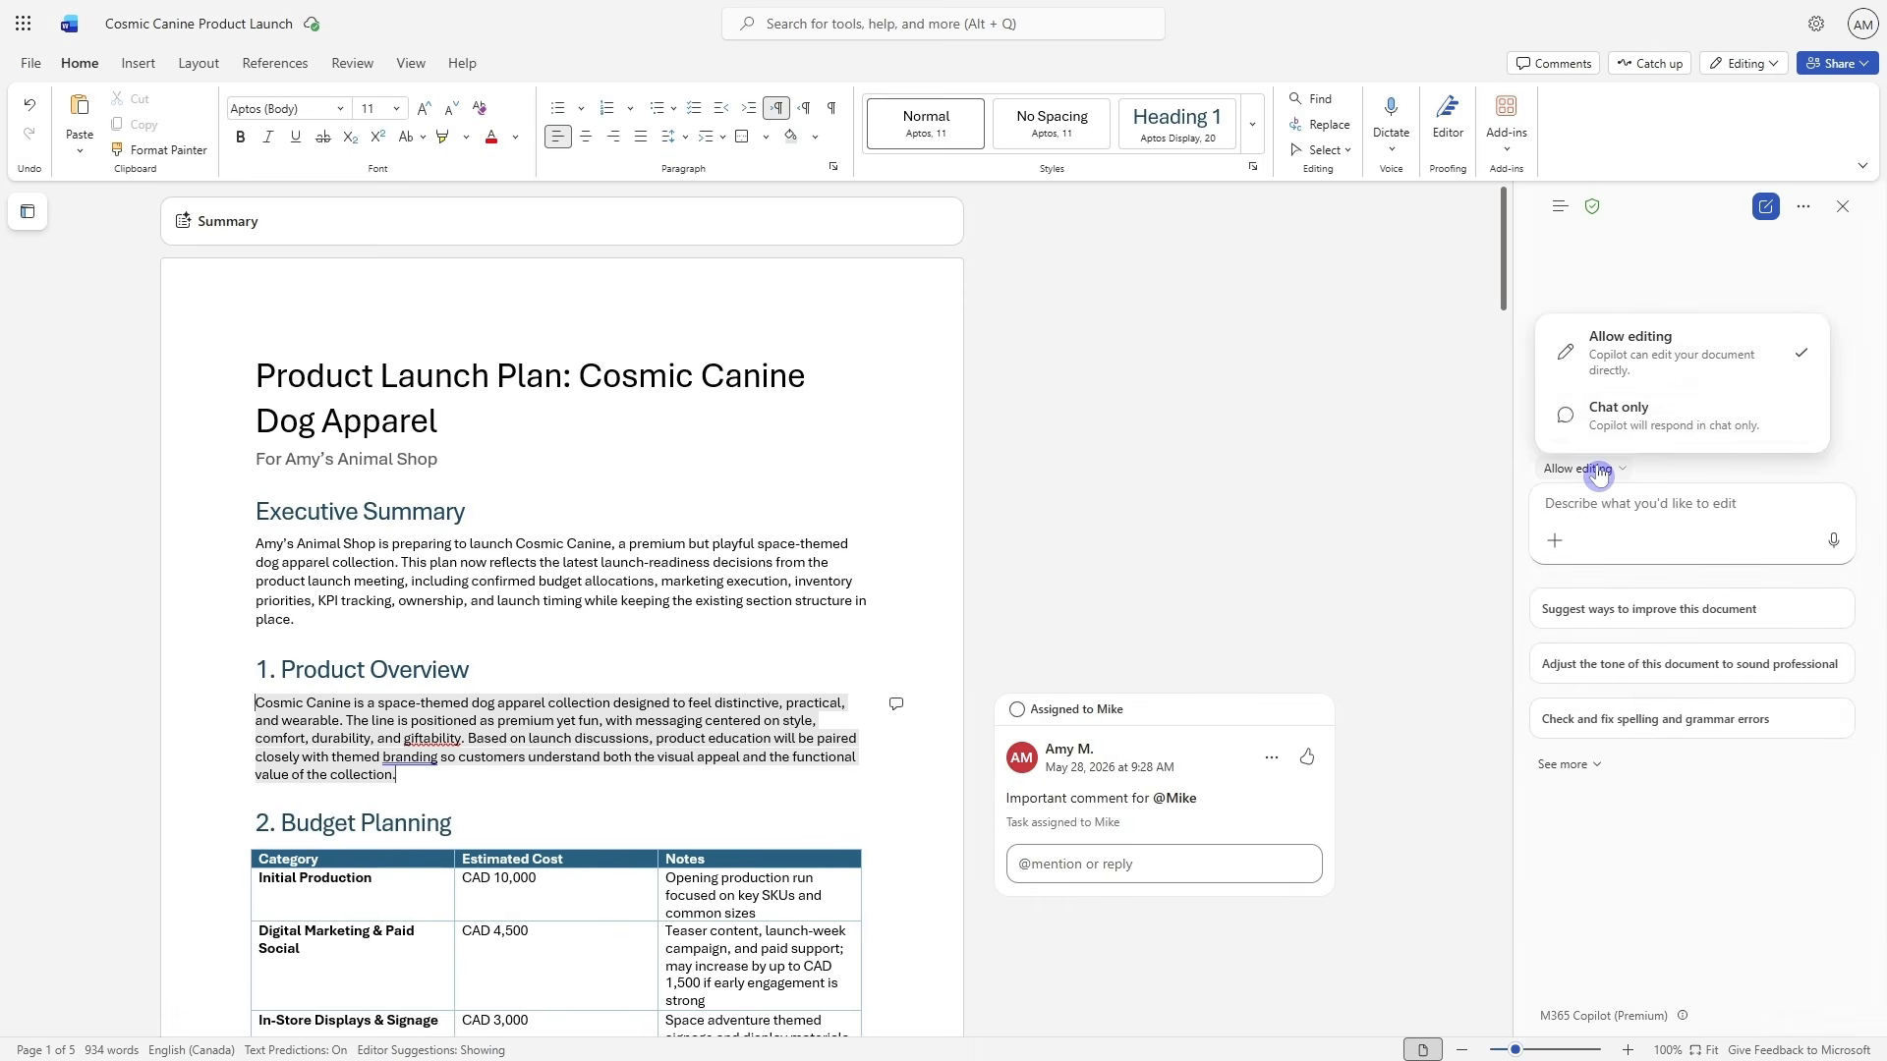
click(1709, 428)
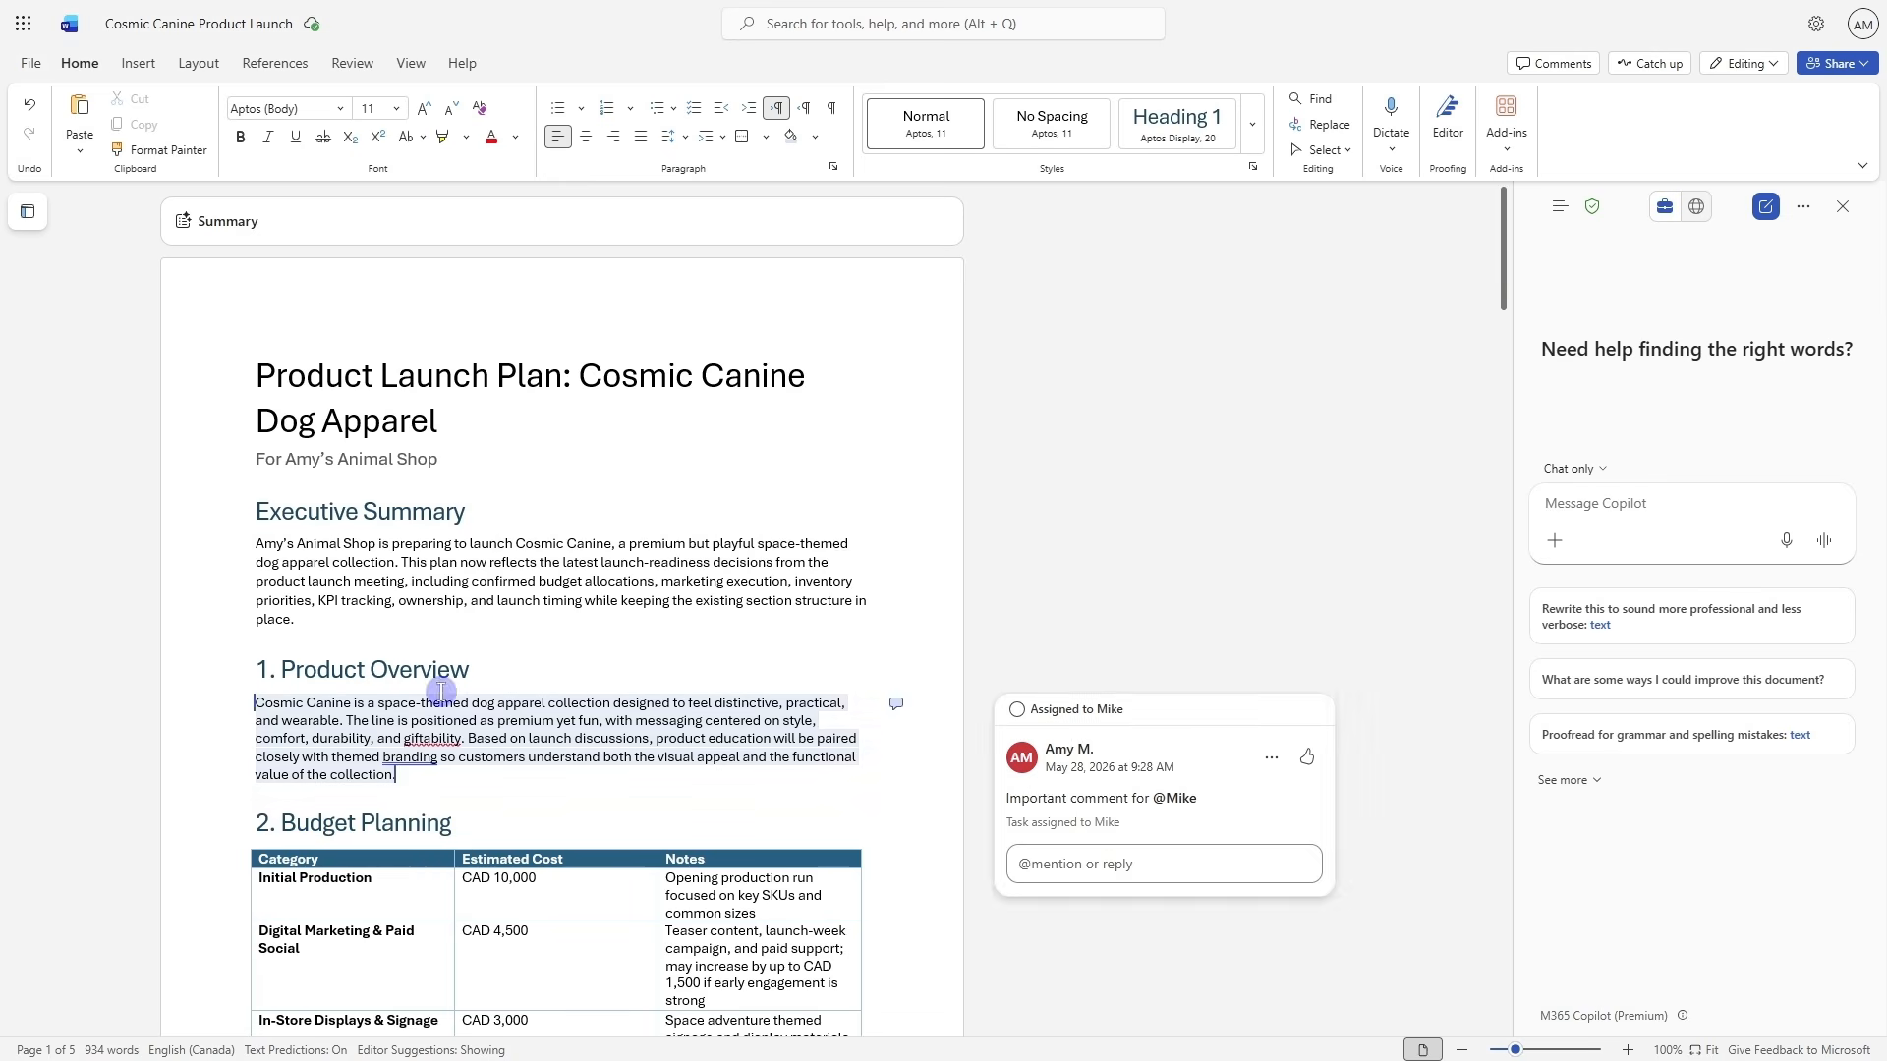
Add a comment reading "notes" to the Executive Summary heading and paragraph, mentioning the colleague and assigning the task to them
scroll(913, 691, down, 4)
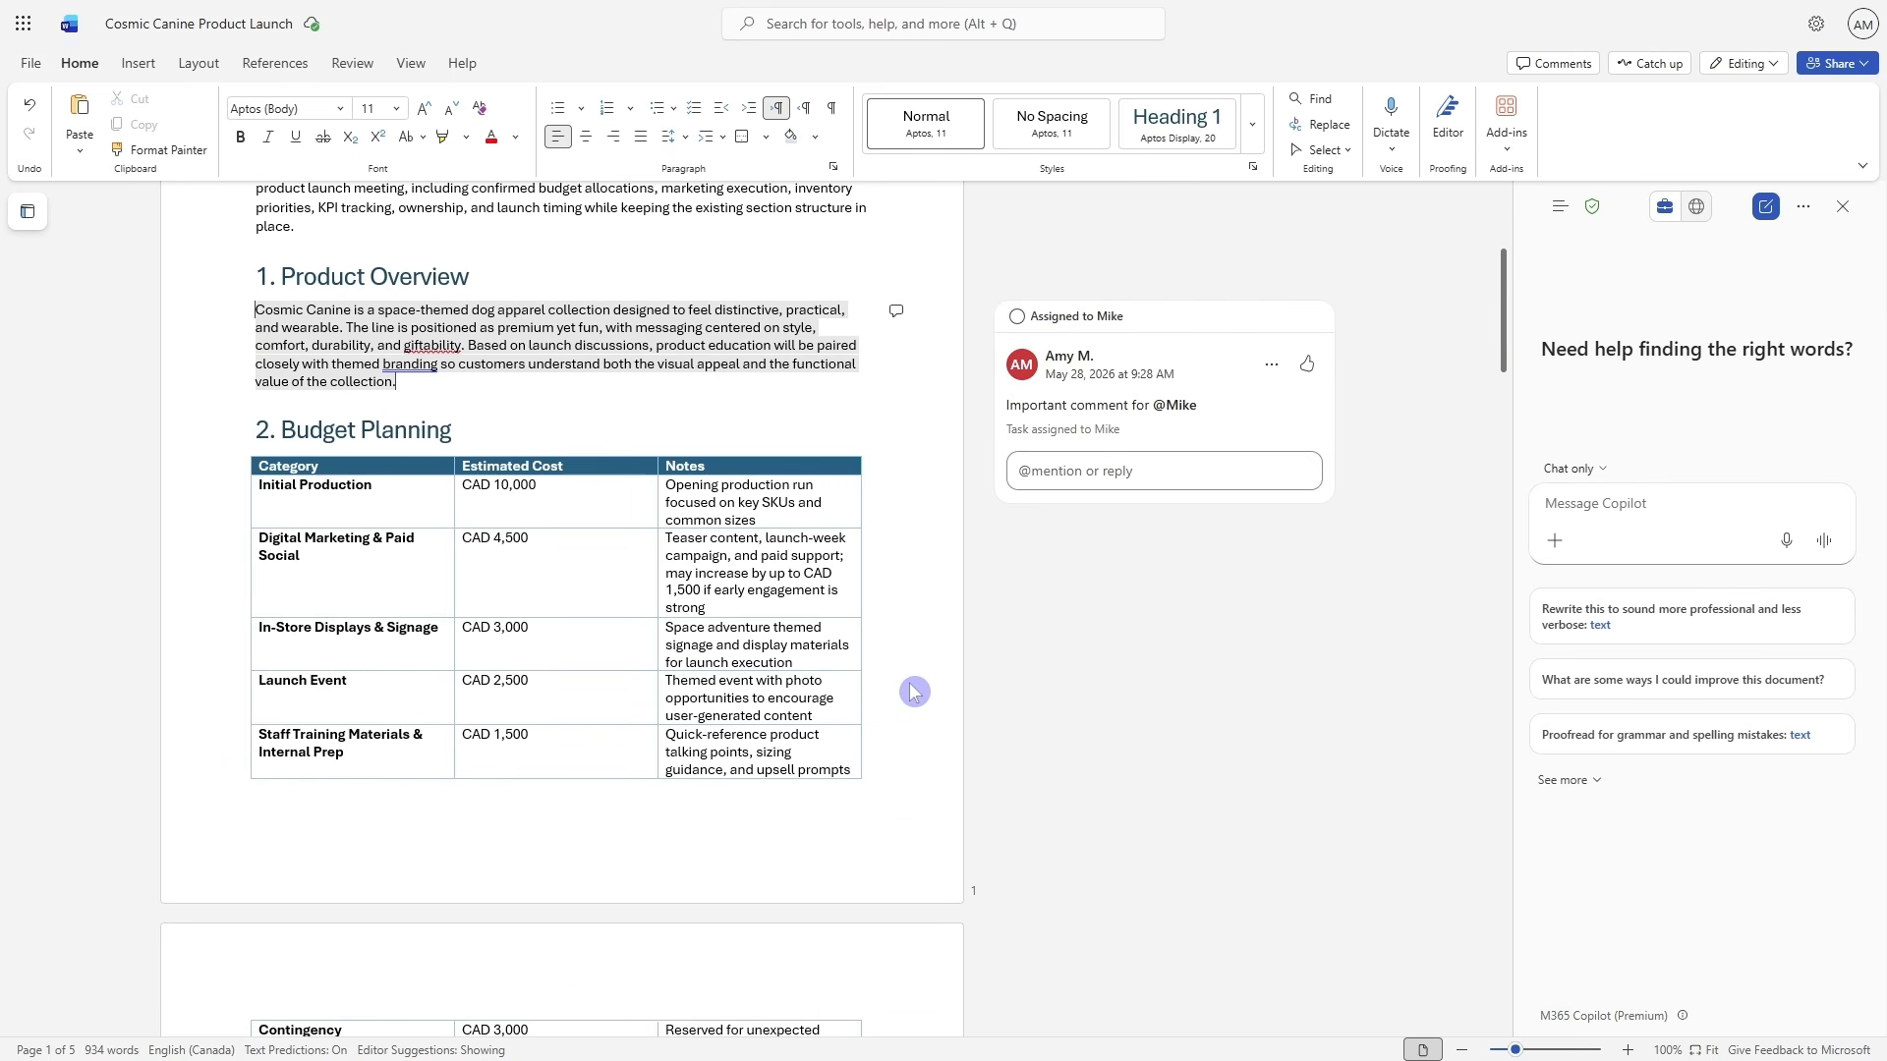
scroll(913, 692, down, 1)
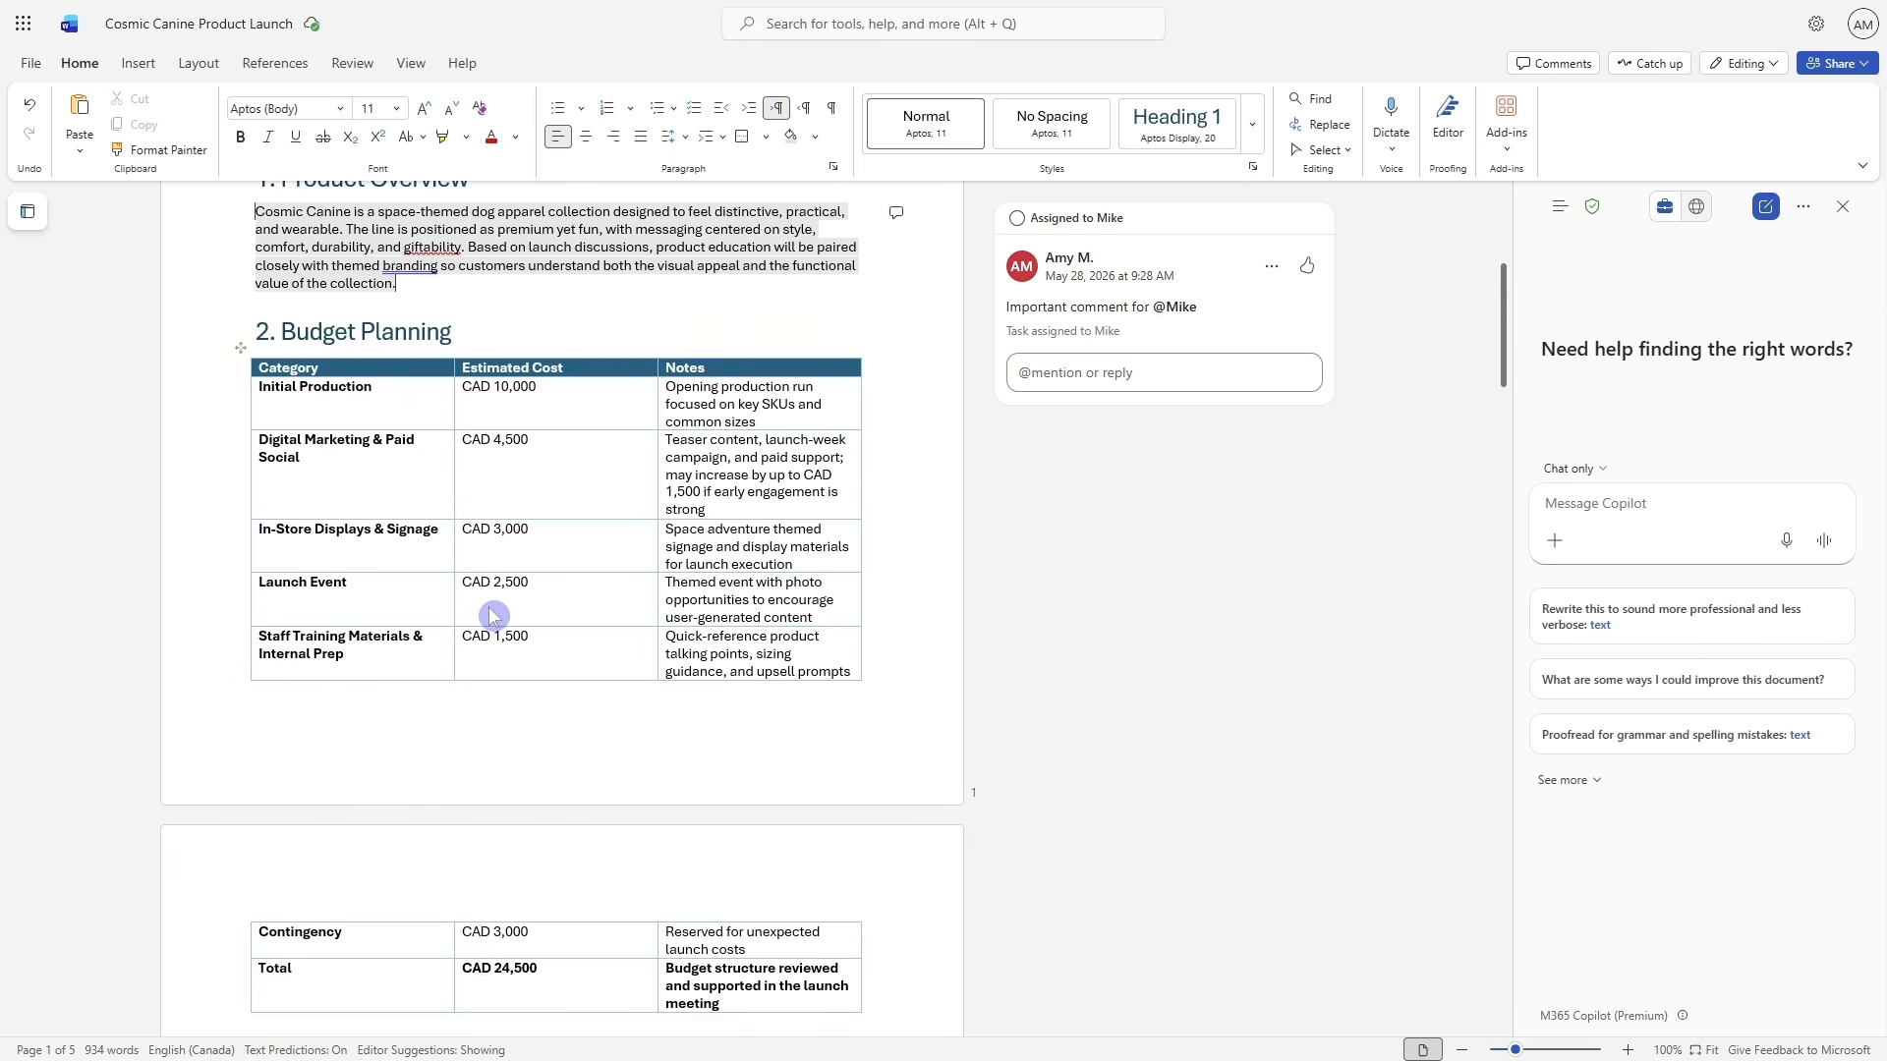
scroll(493, 616, up, 4)
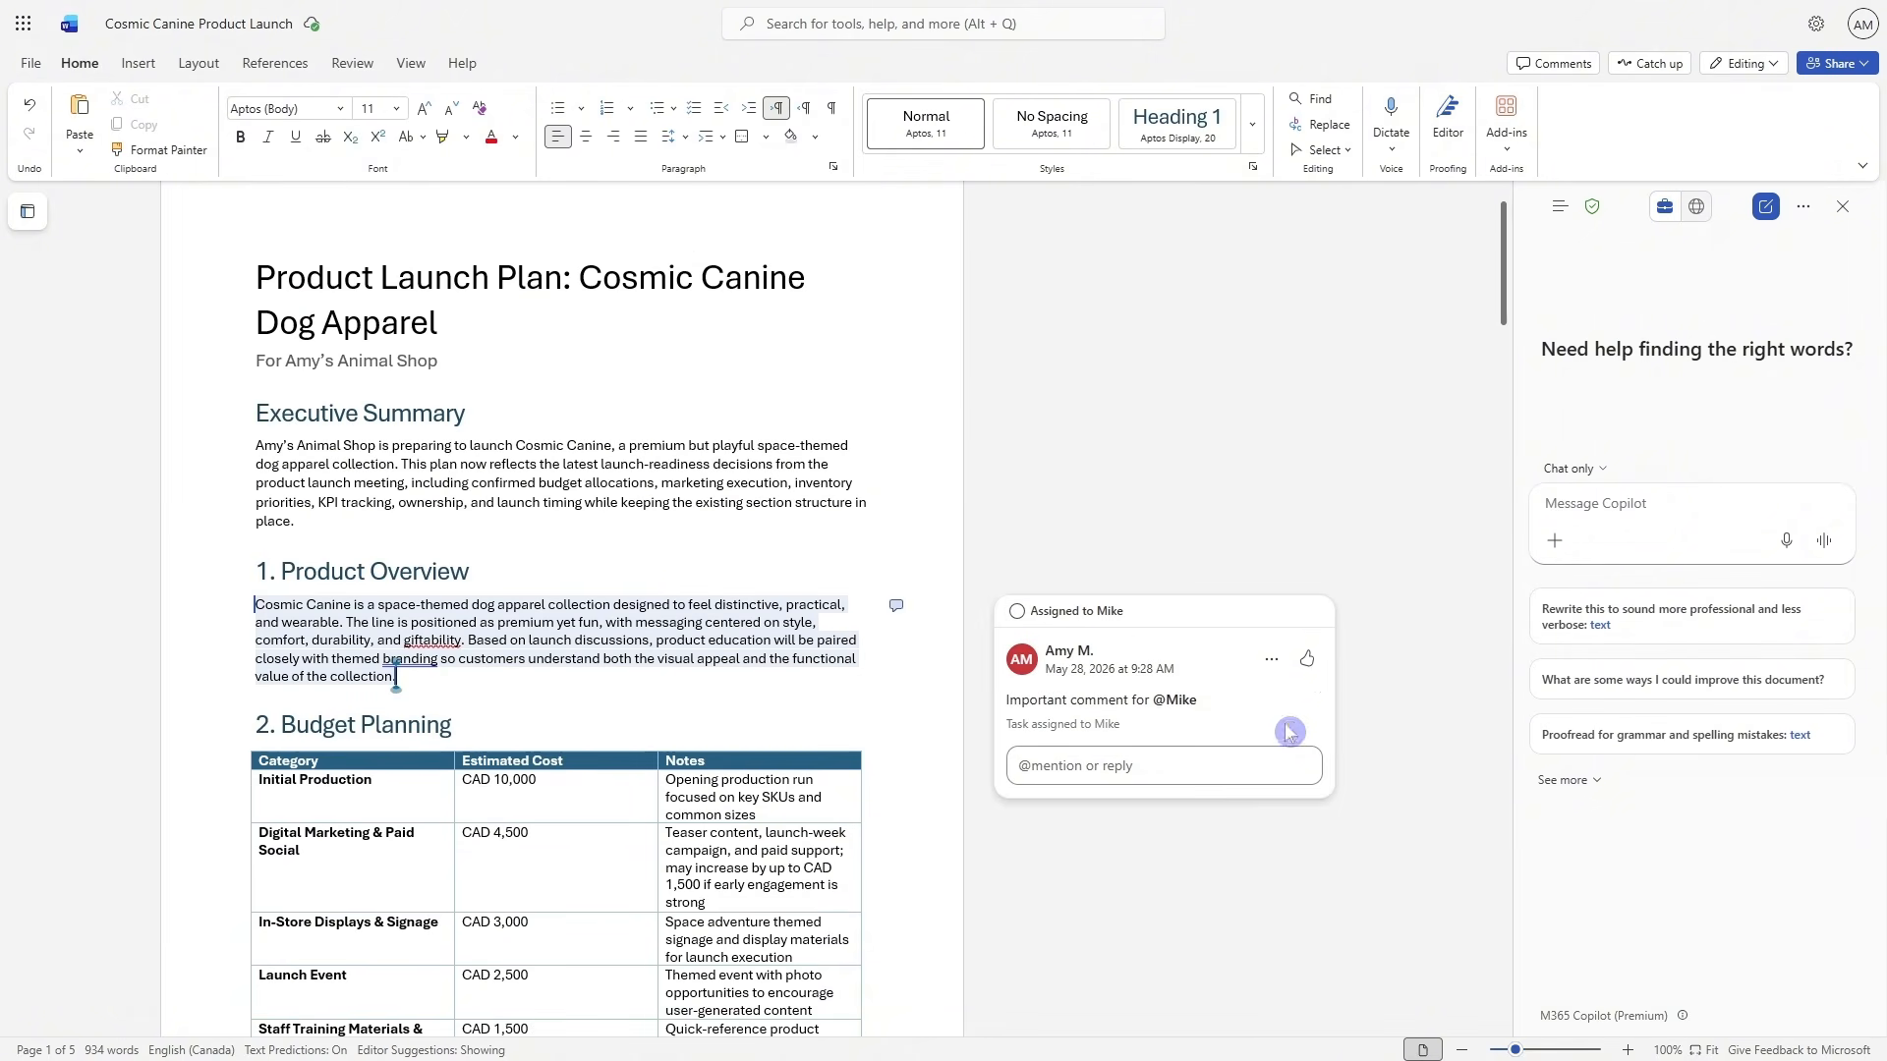
click(586, 568)
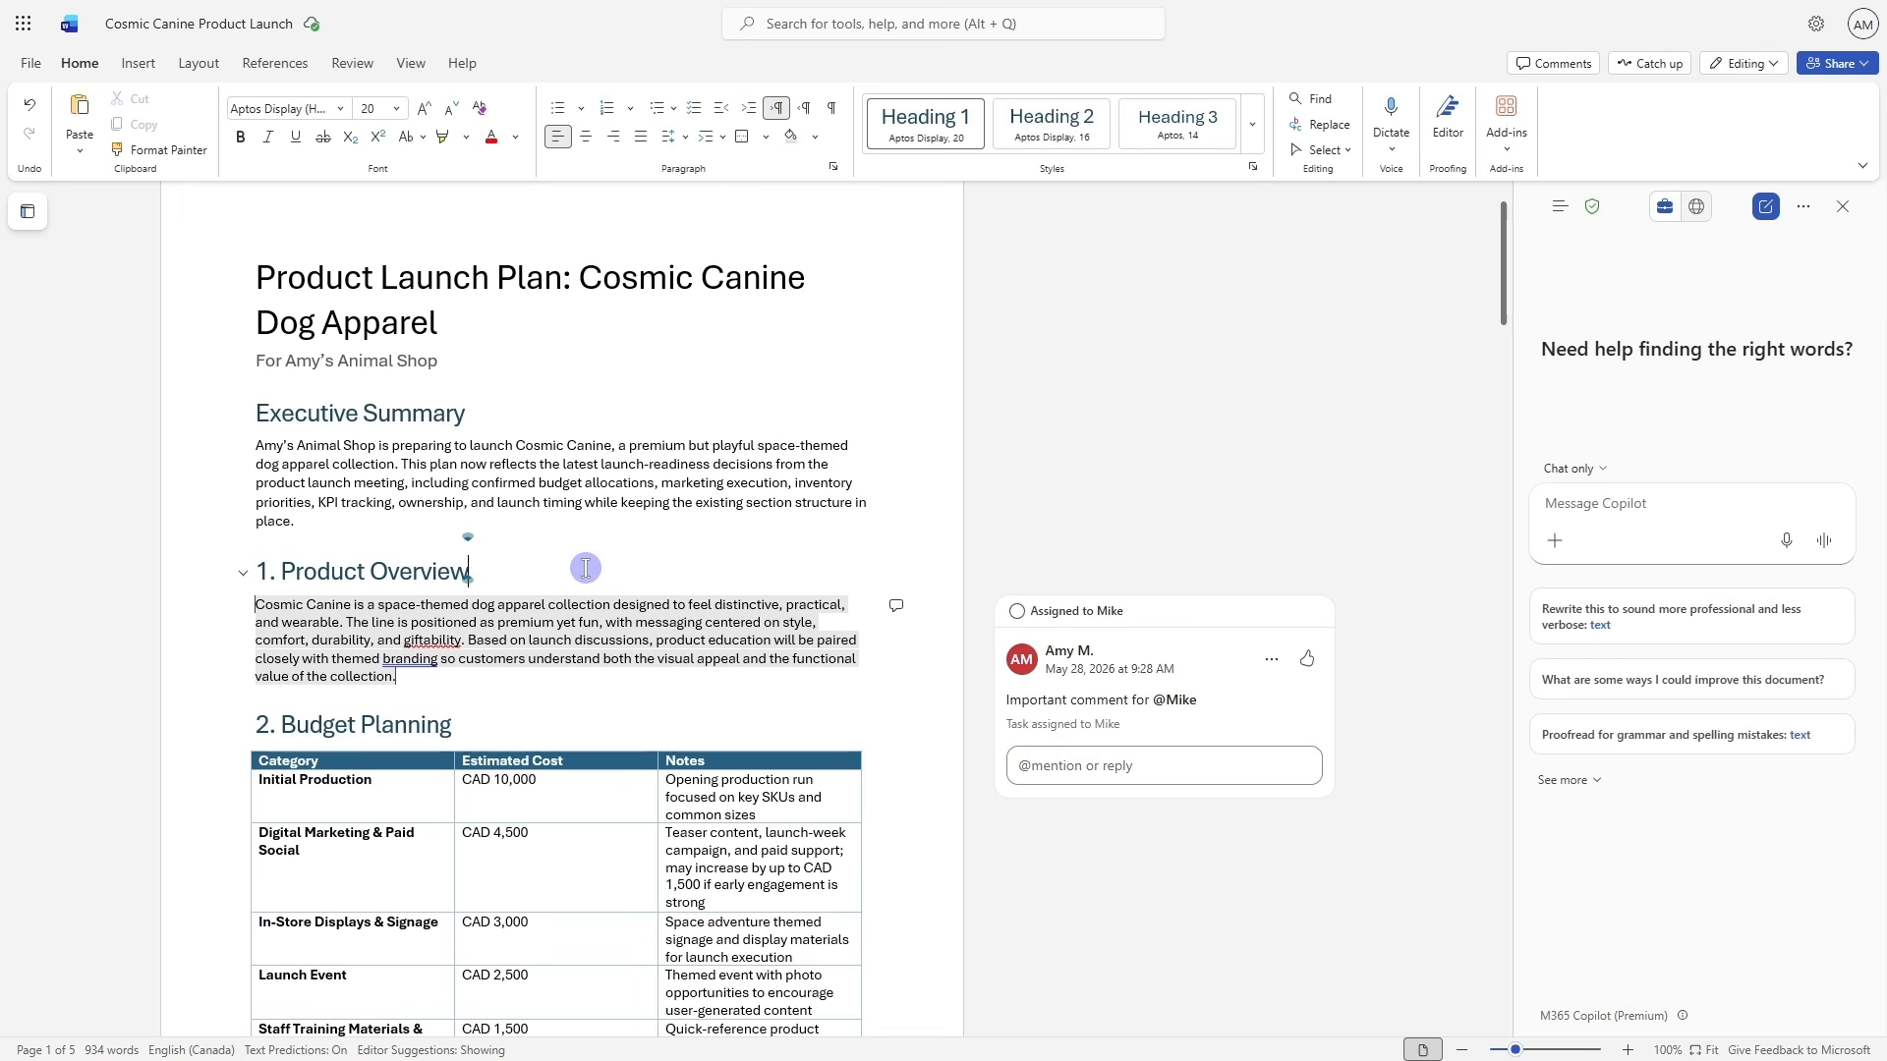
drag(255, 413, 303, 526)
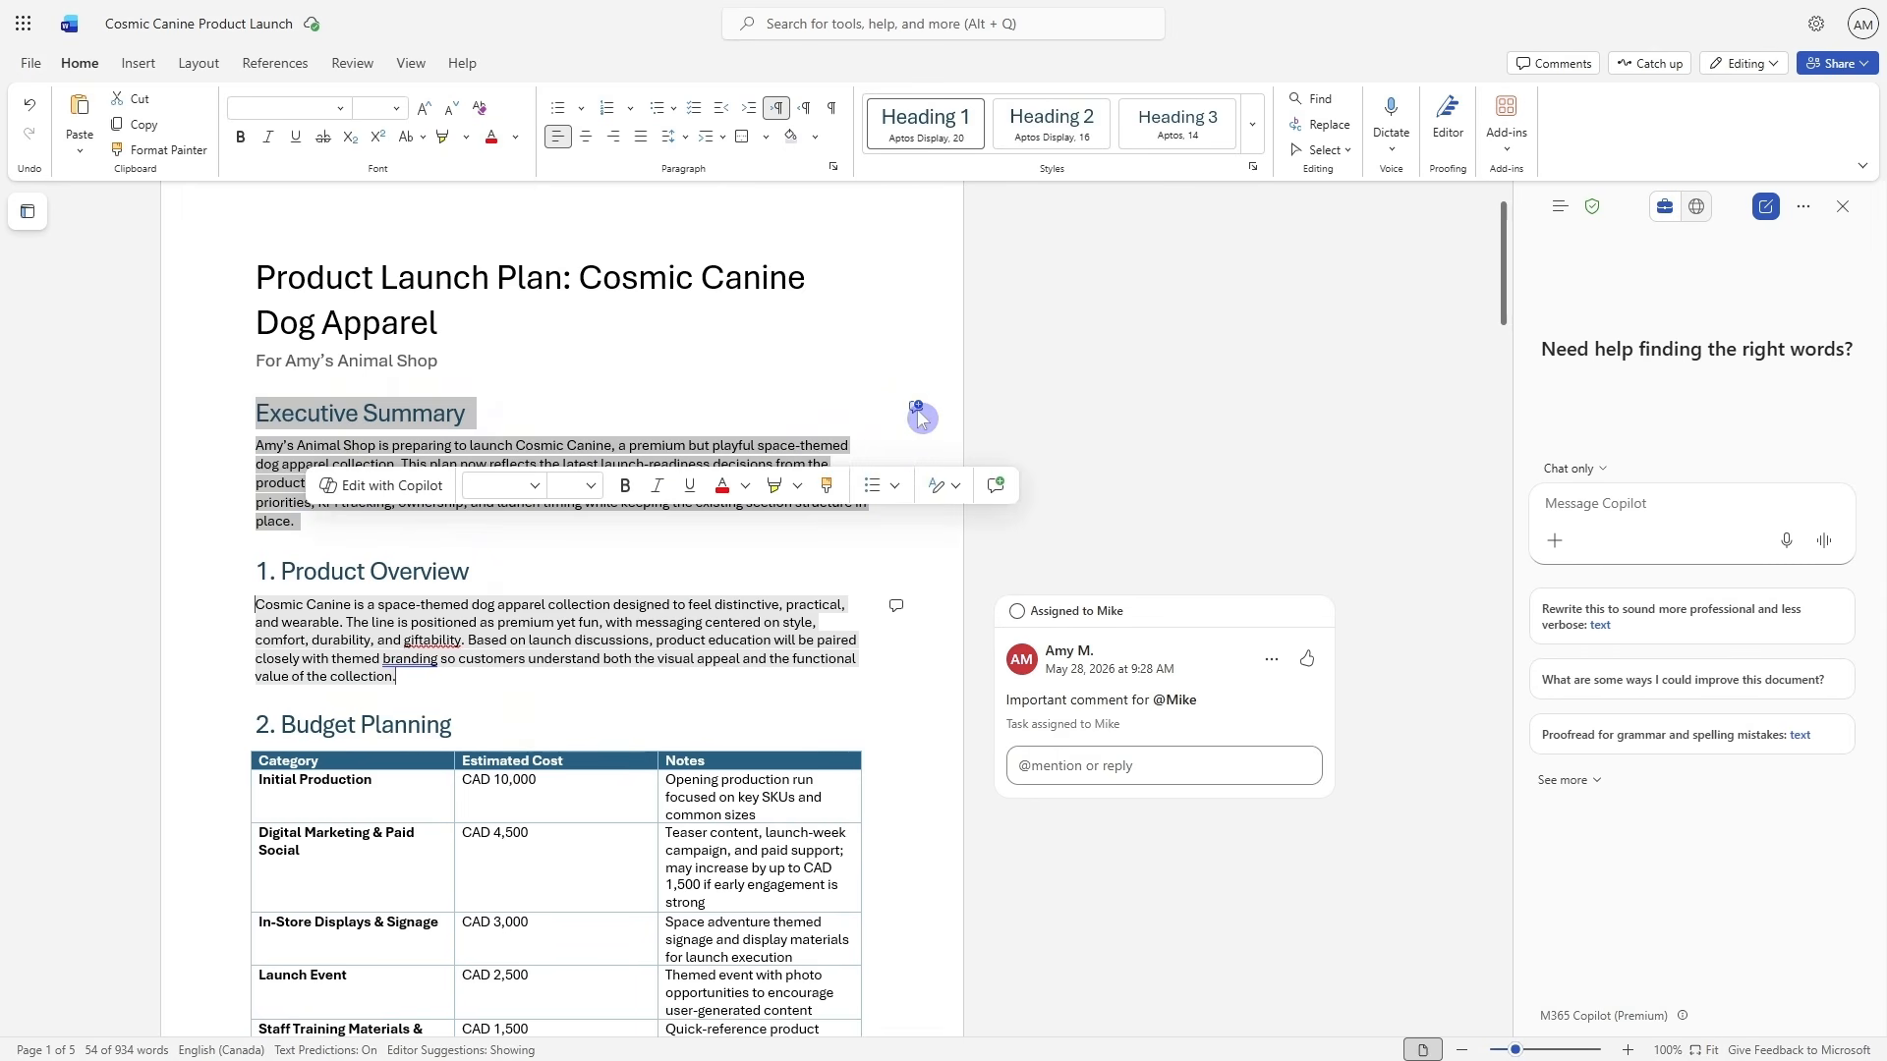
click(998, 492)
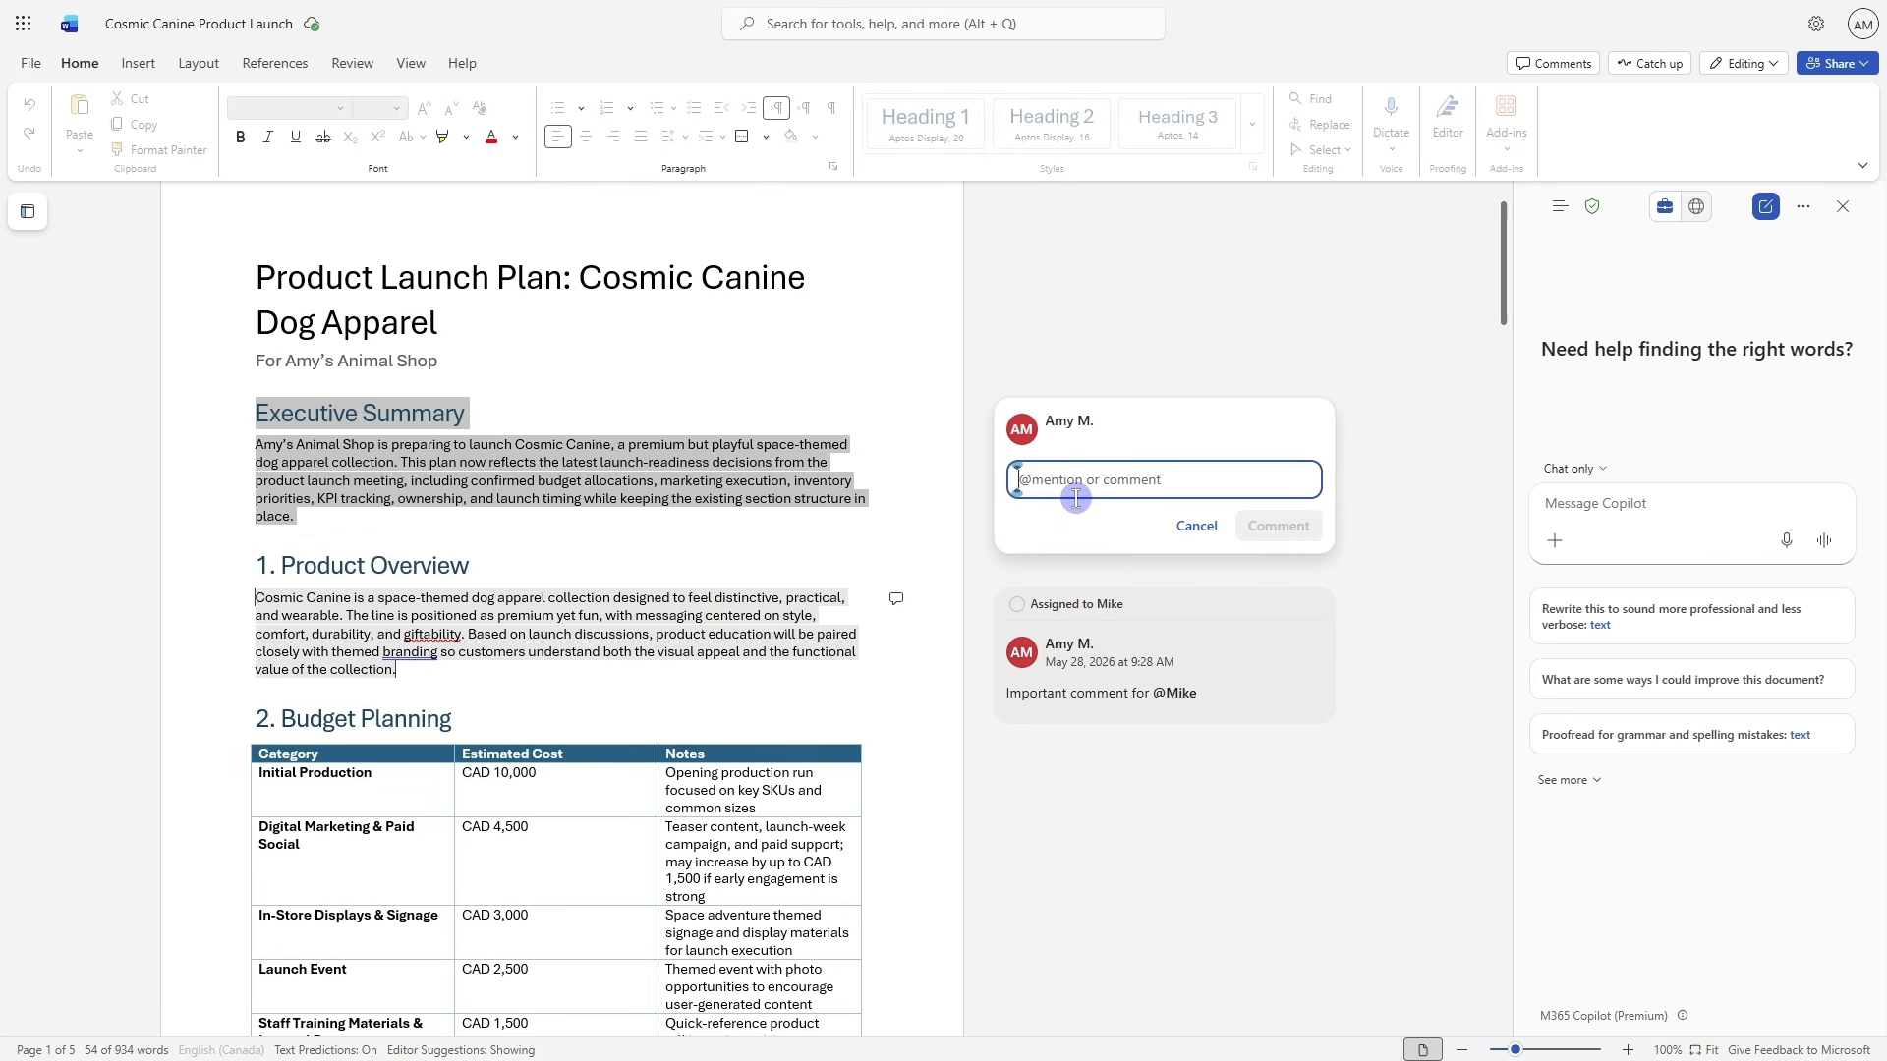
text(@)
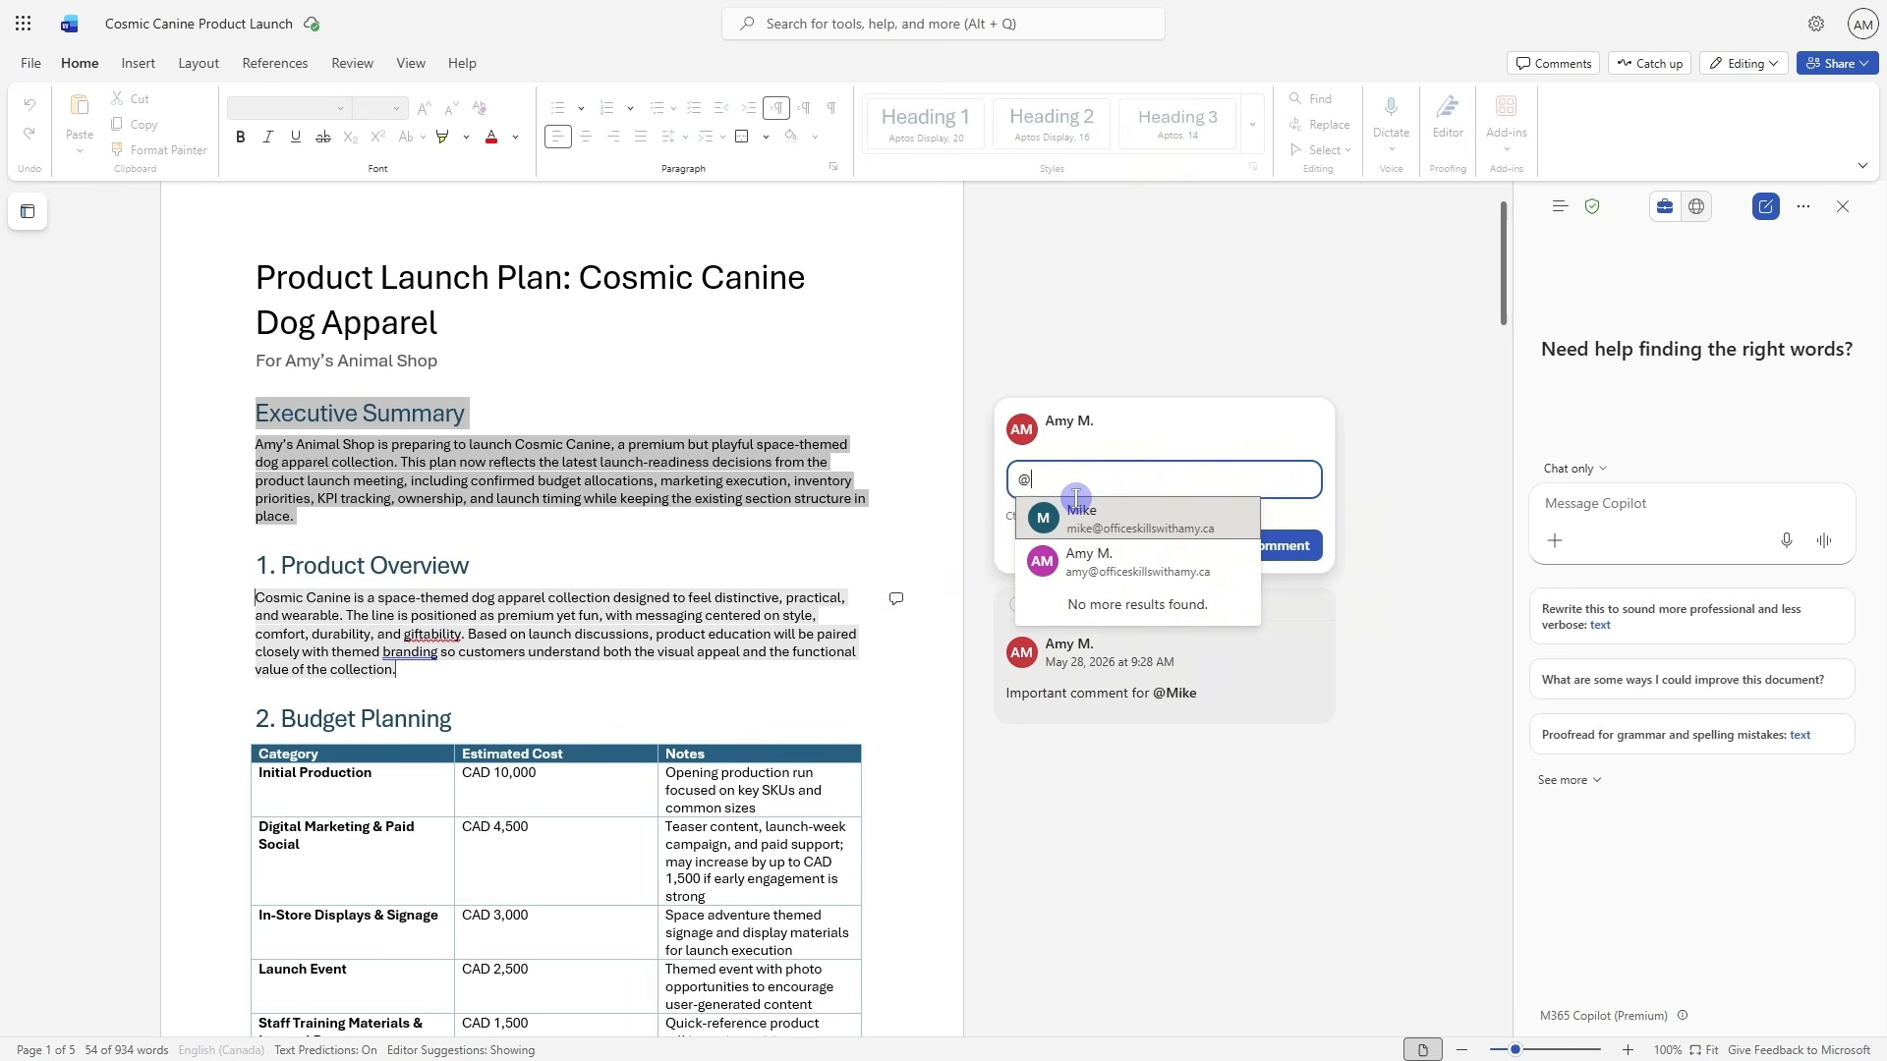
click(1152, 521)
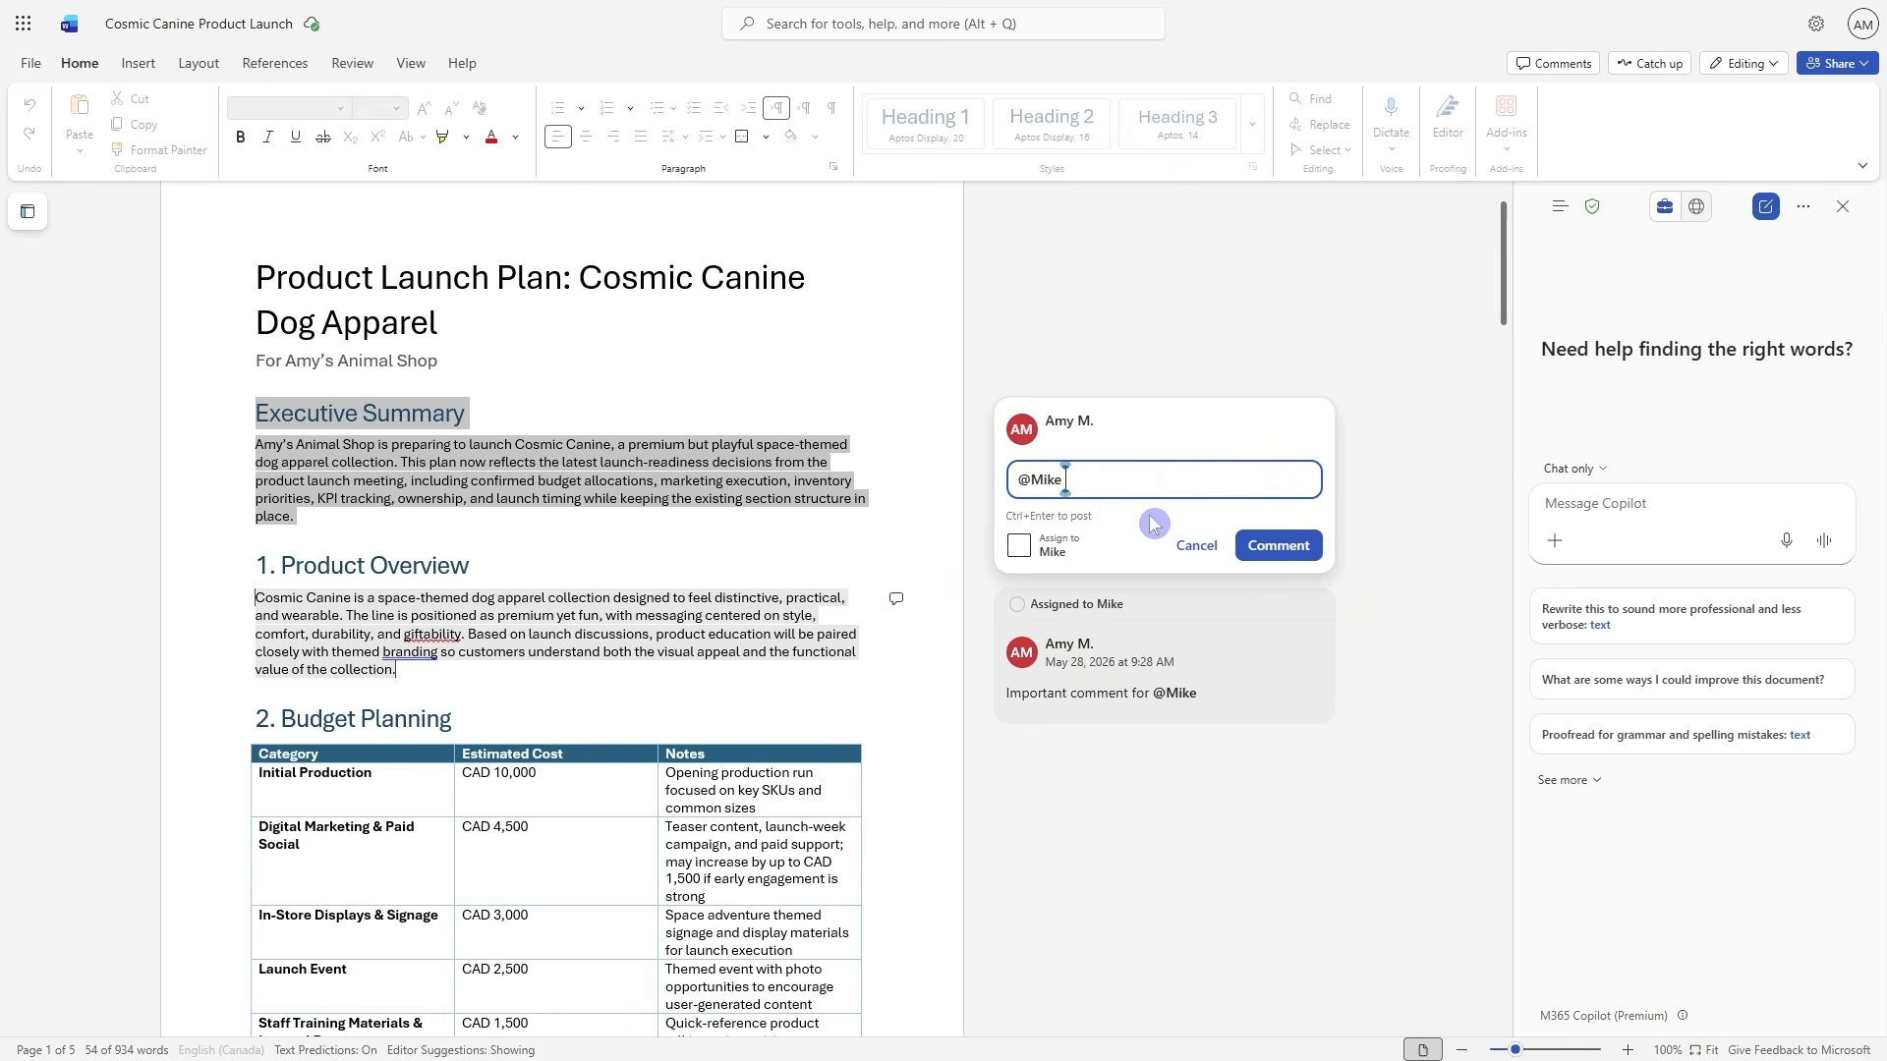
click(1020, 546)
click(1113, 481)
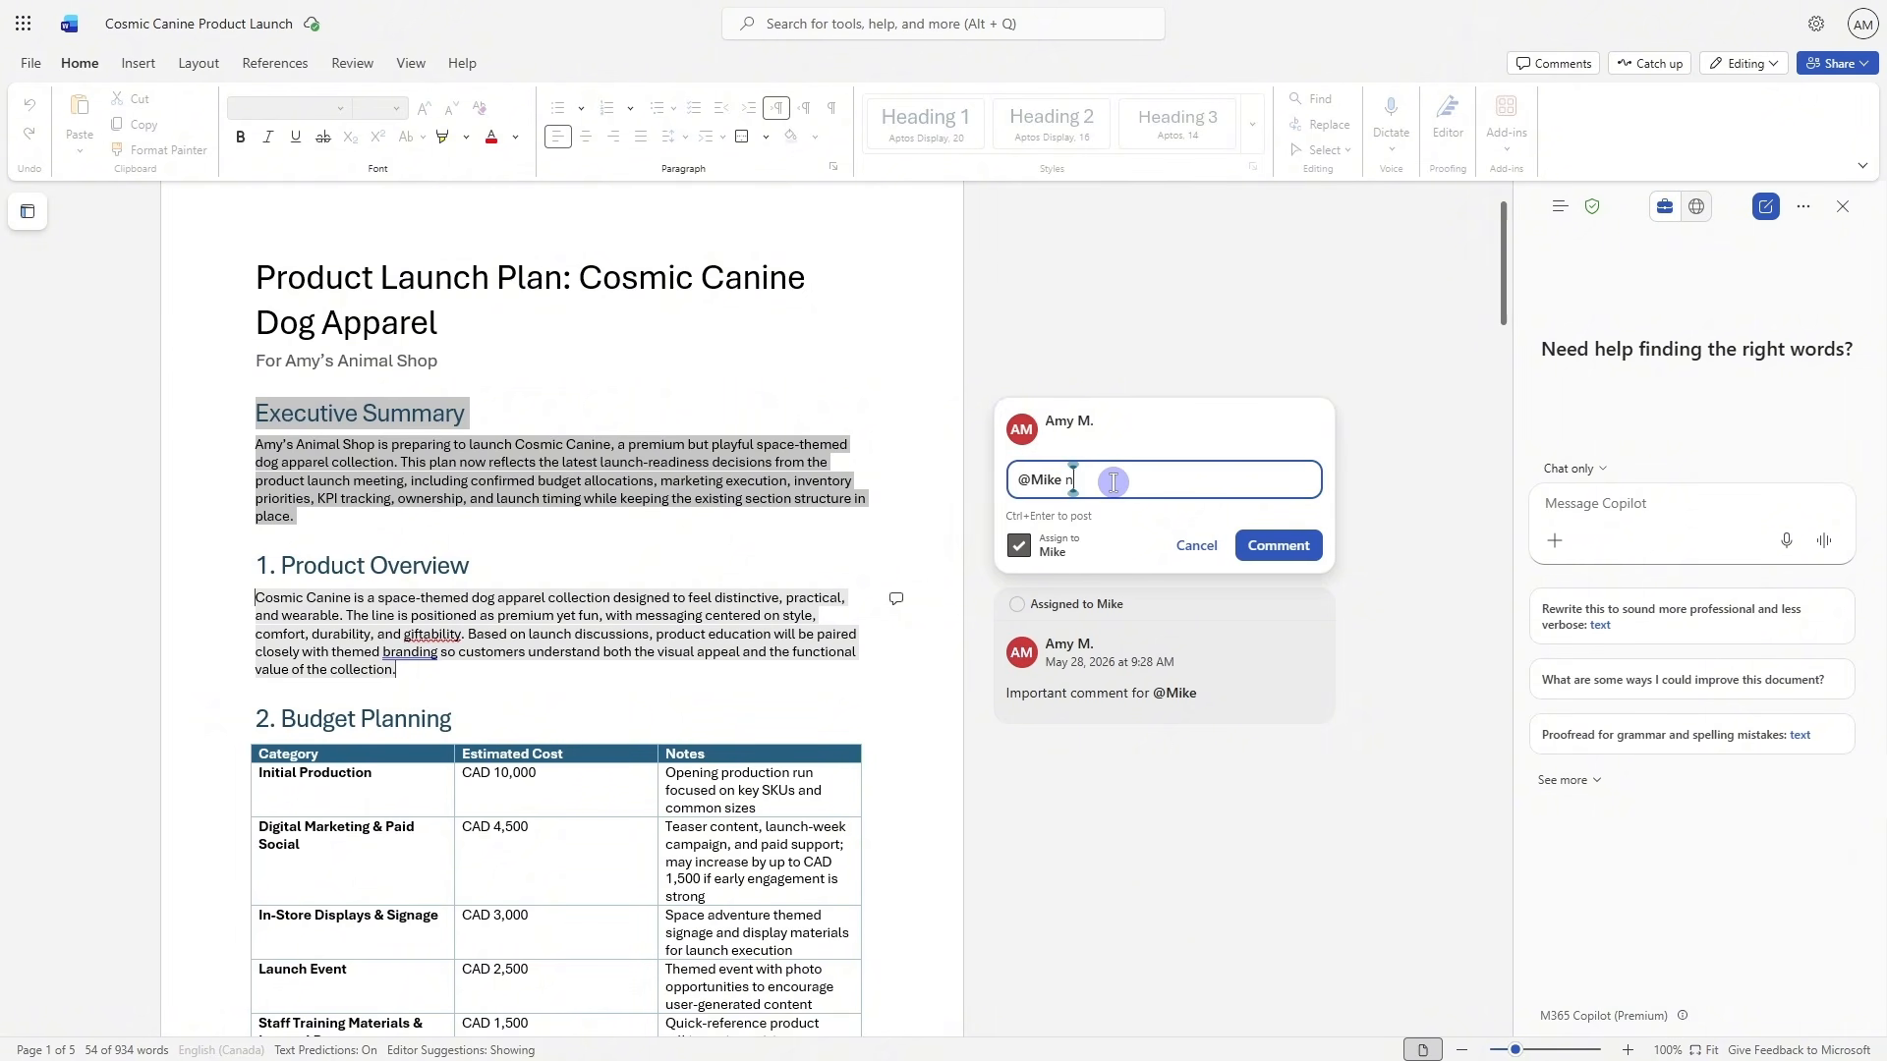
text(notes)
click(1282, 545)
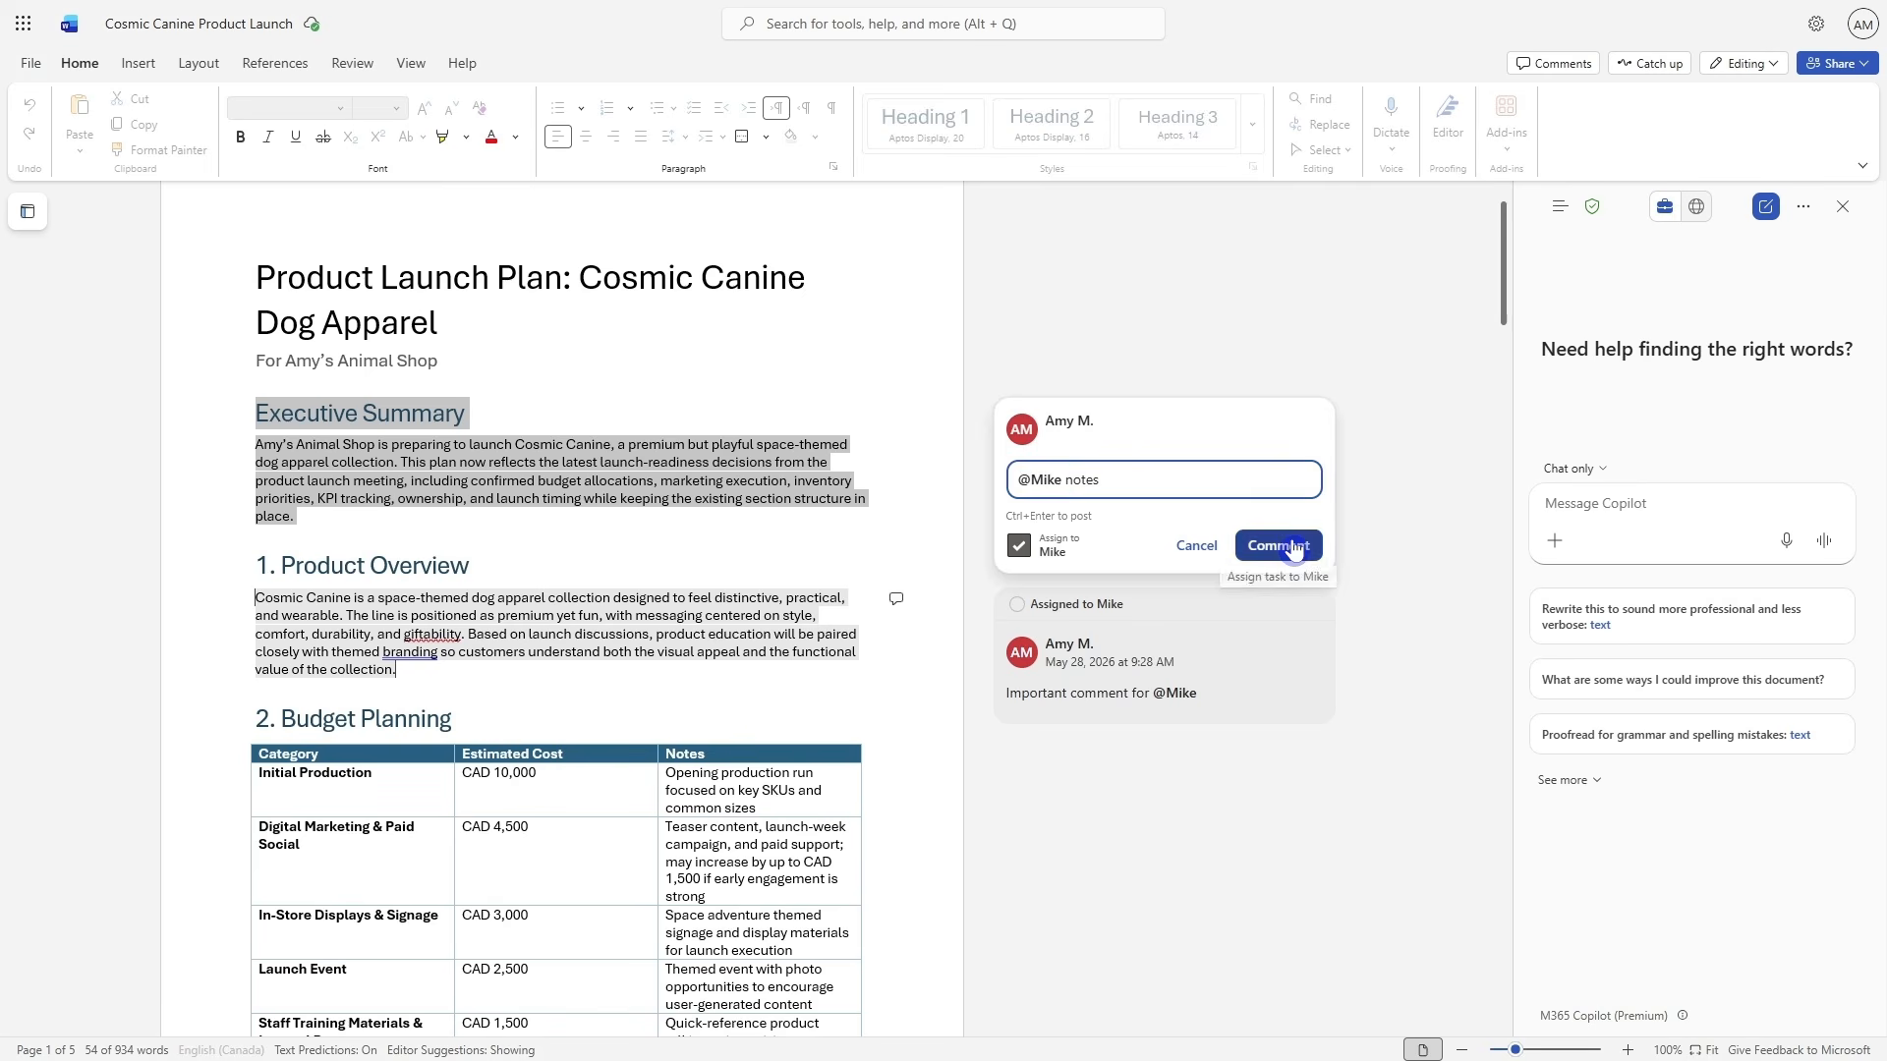
click(1376, 582)
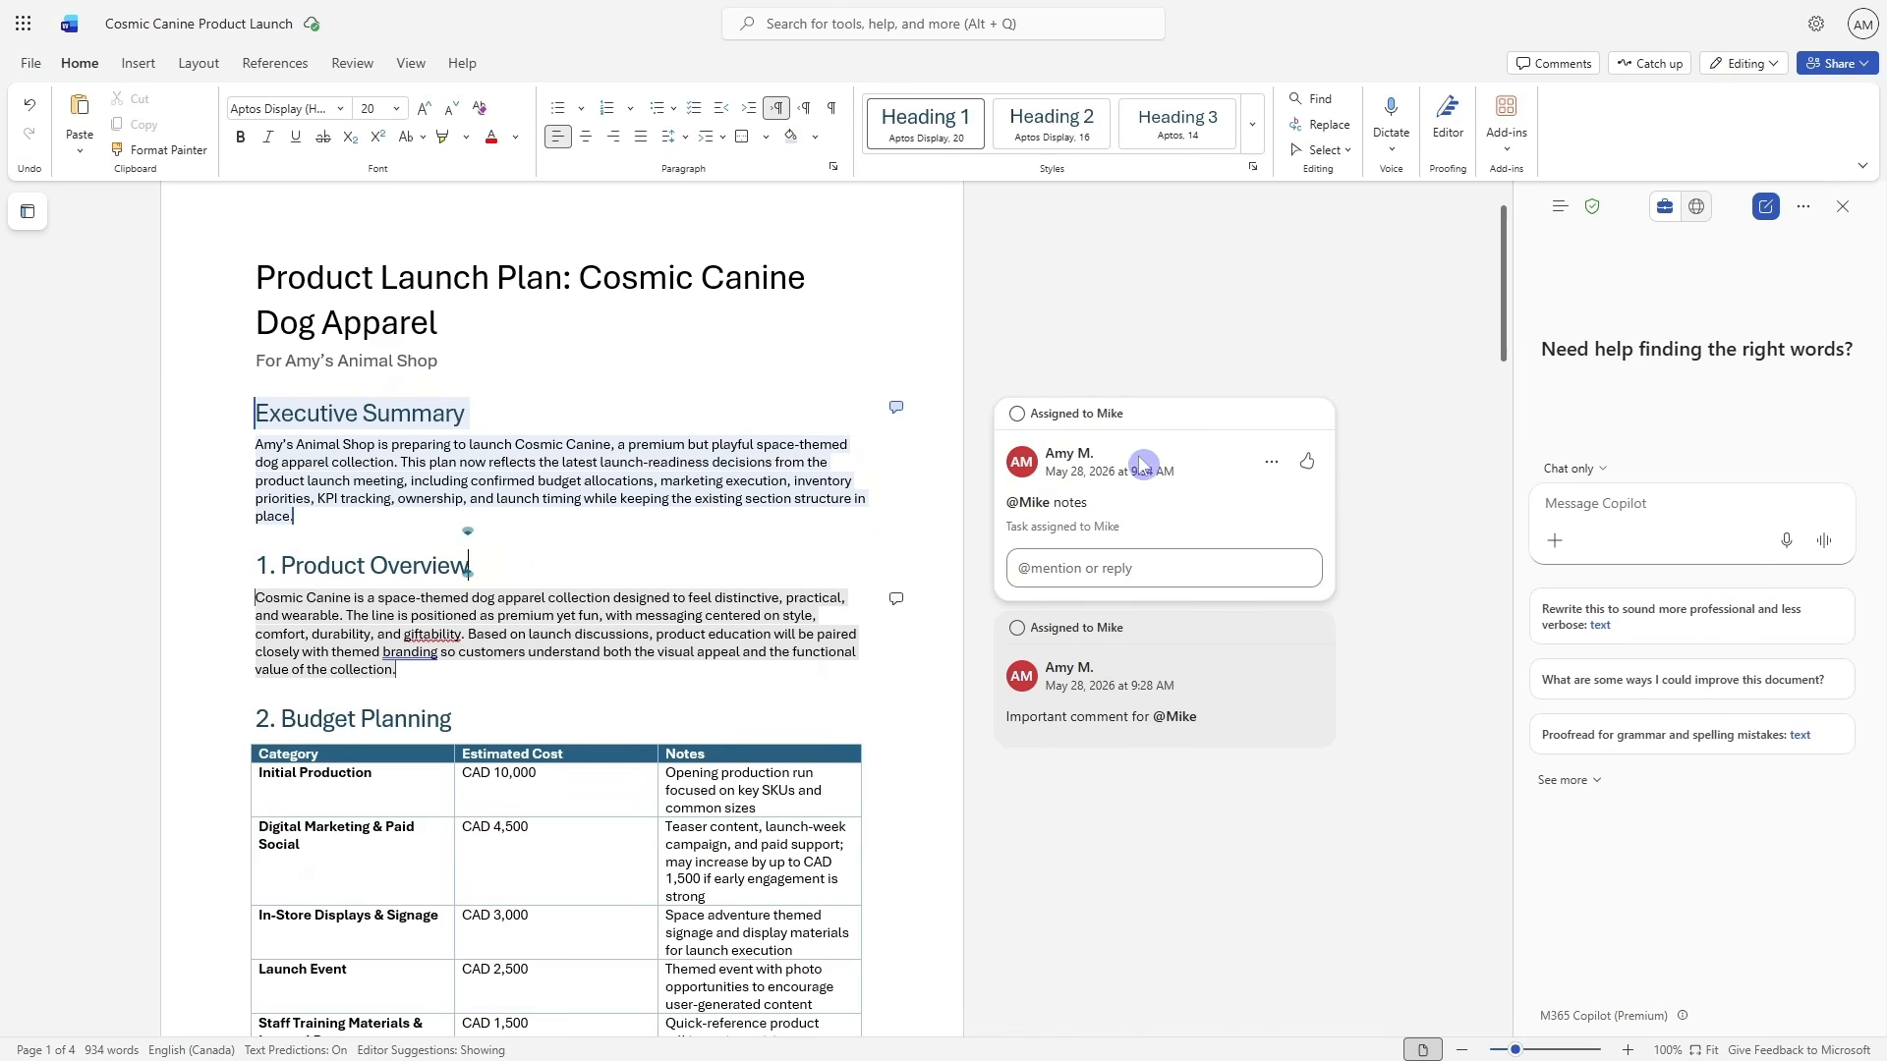
Ask Copilot to summarize the open comments on this page organized by assigned to, and compare its answer with the comments
click(1640, 496)
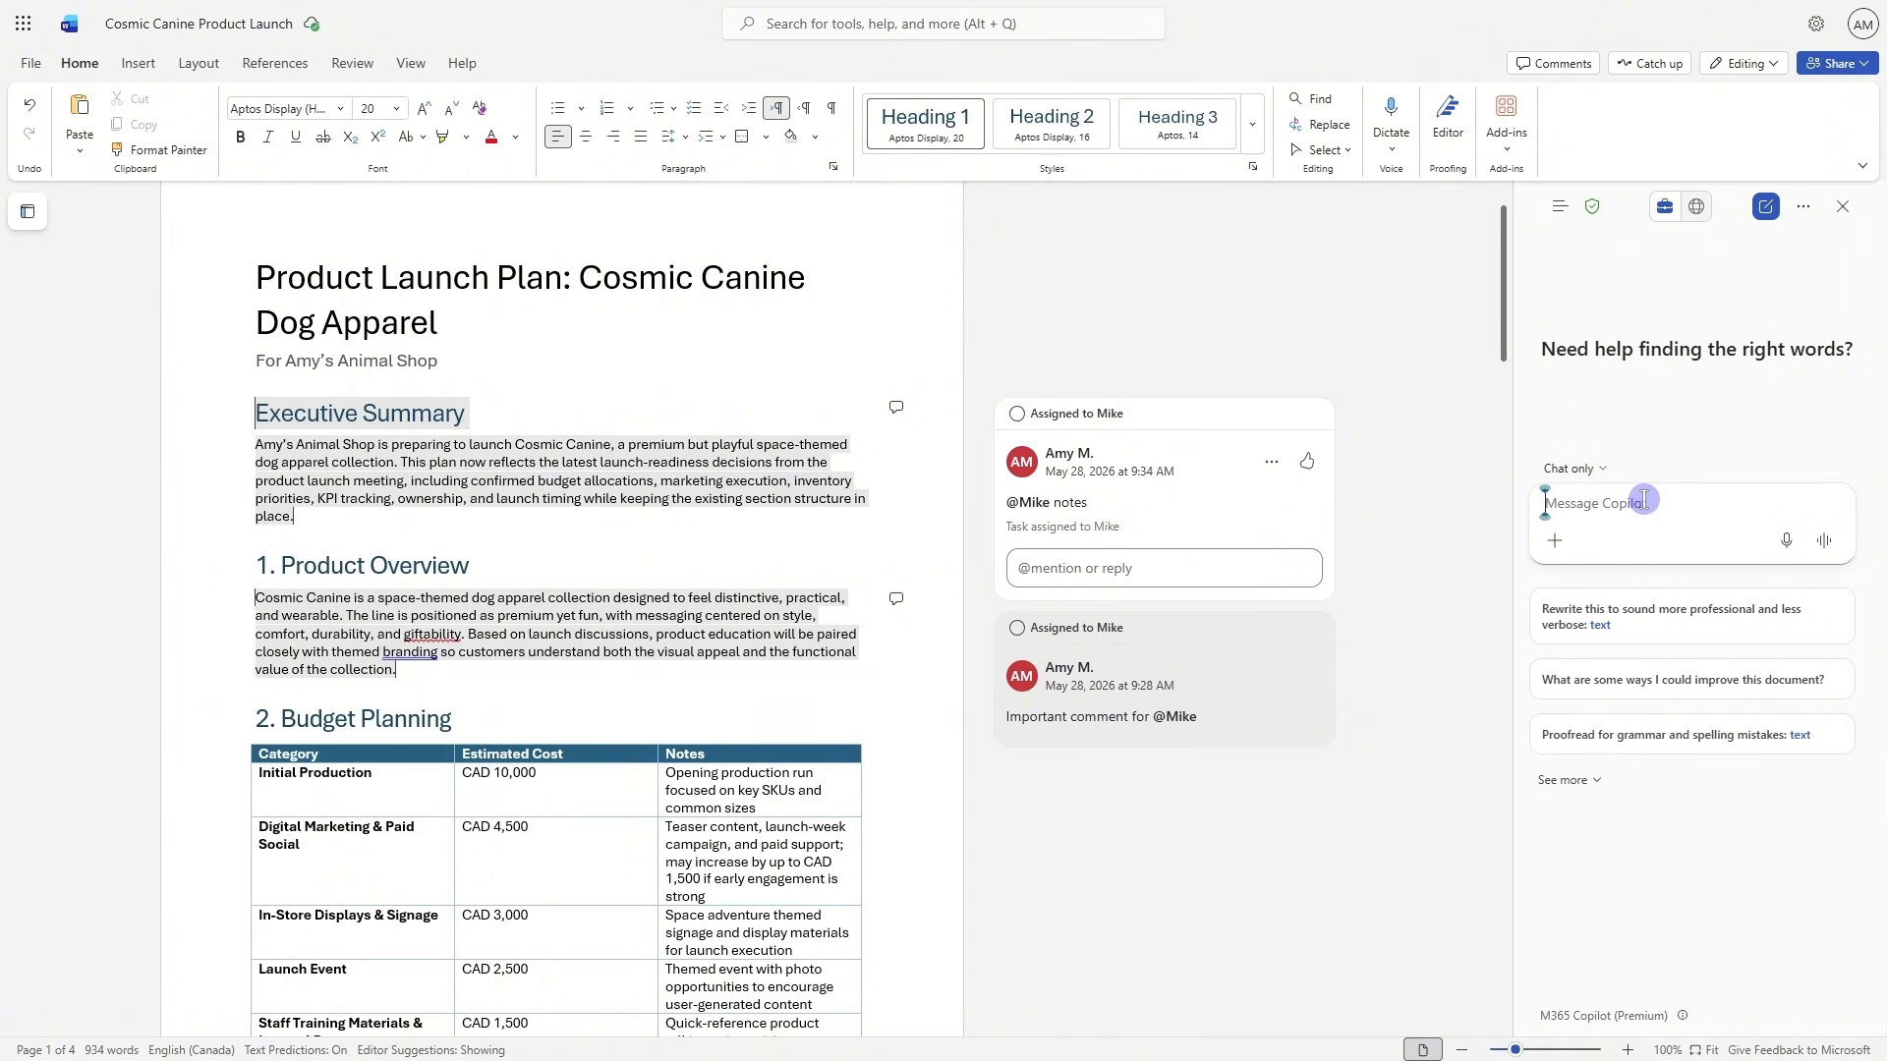
text(summarize the open comments on this page and organize by assigned to)
click(1838, 603)
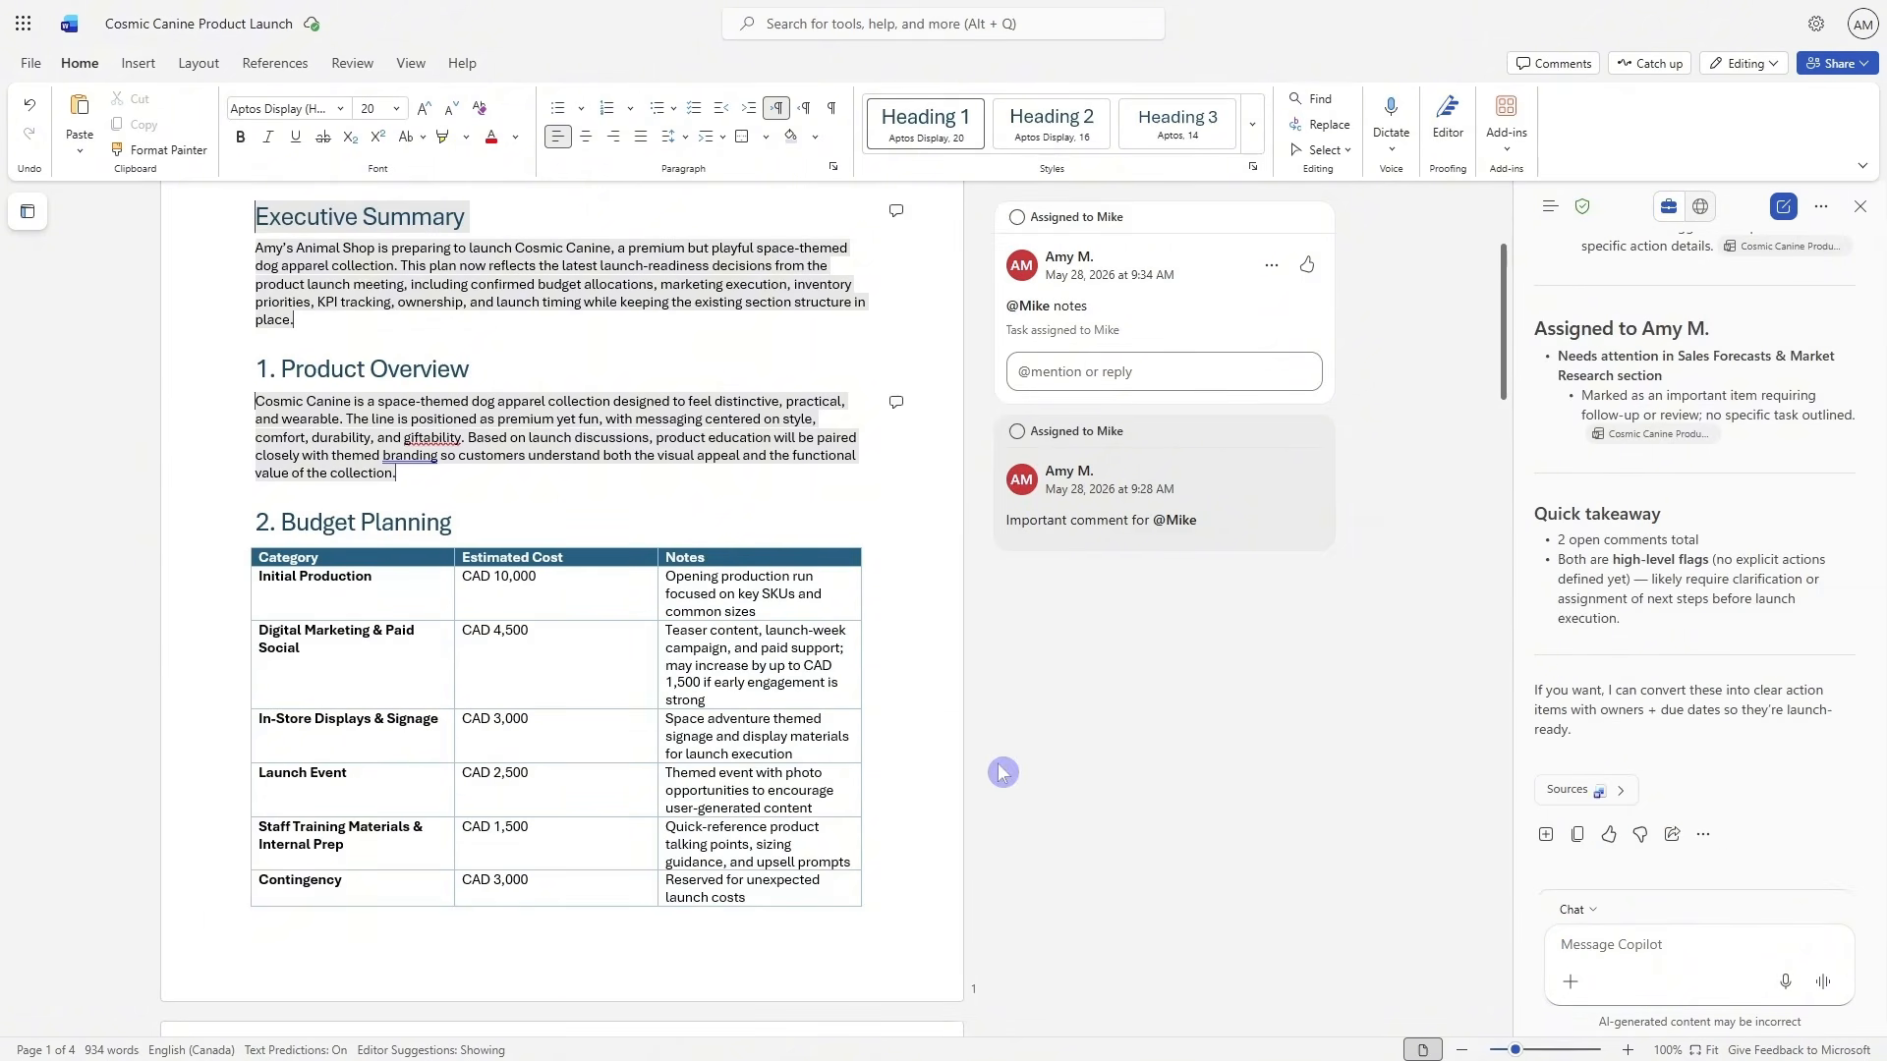
scroll(1003, 772, up, 3)
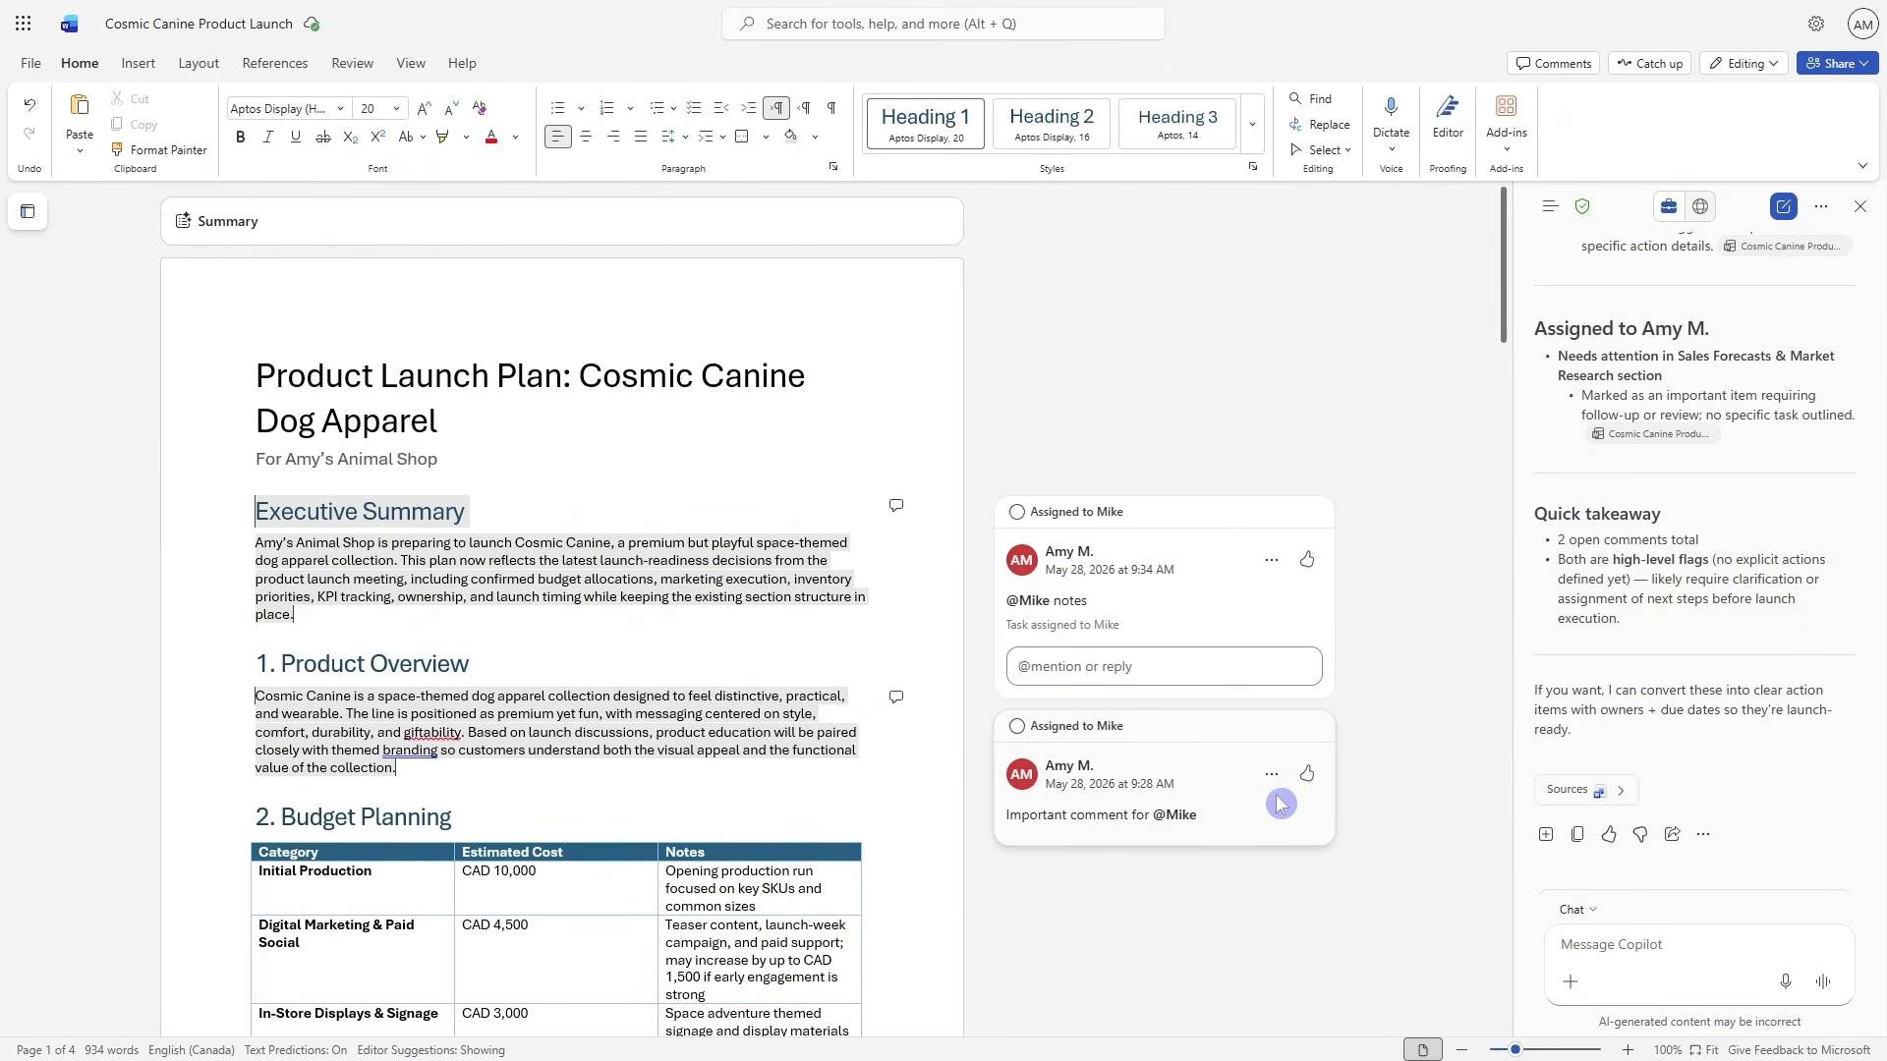
Start a new Chat only conversation and generate an image of a blue heeler wearing a space suit and driving a spaceship in the galaxy
click(1784, 208)
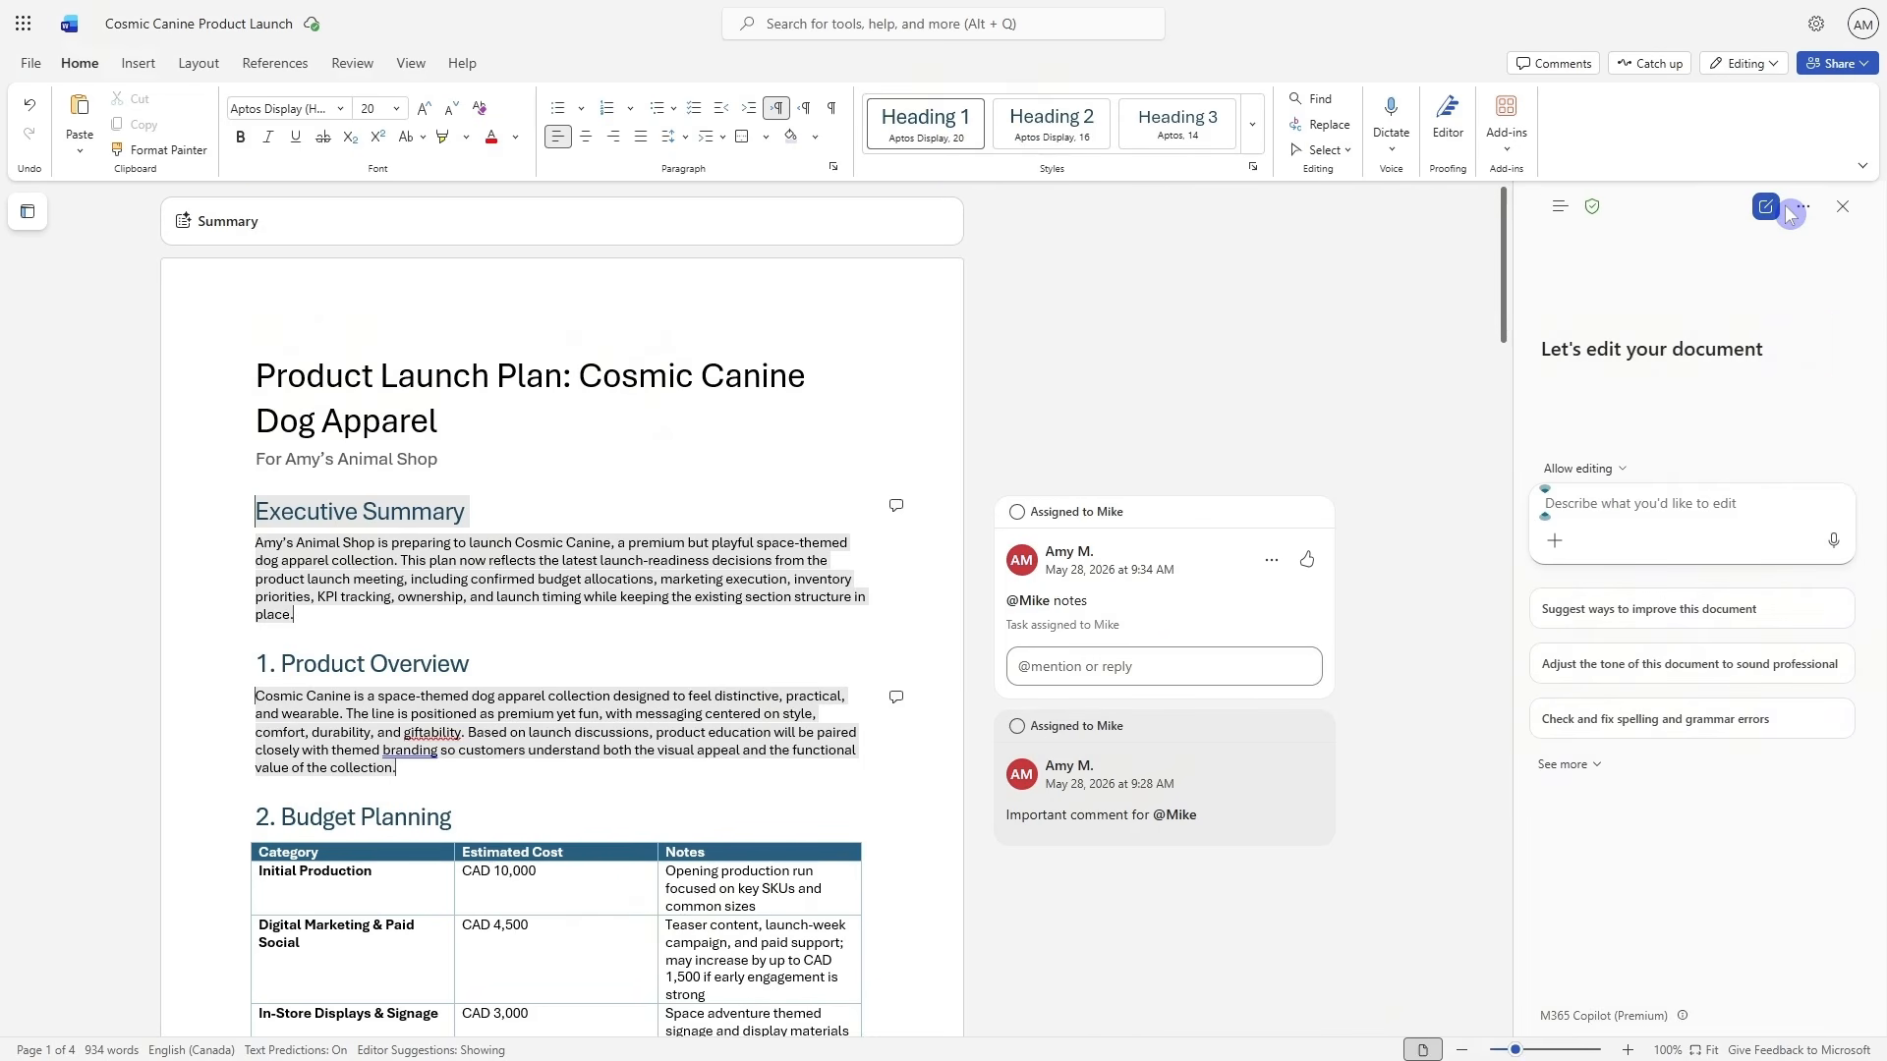
click(1612, 469)
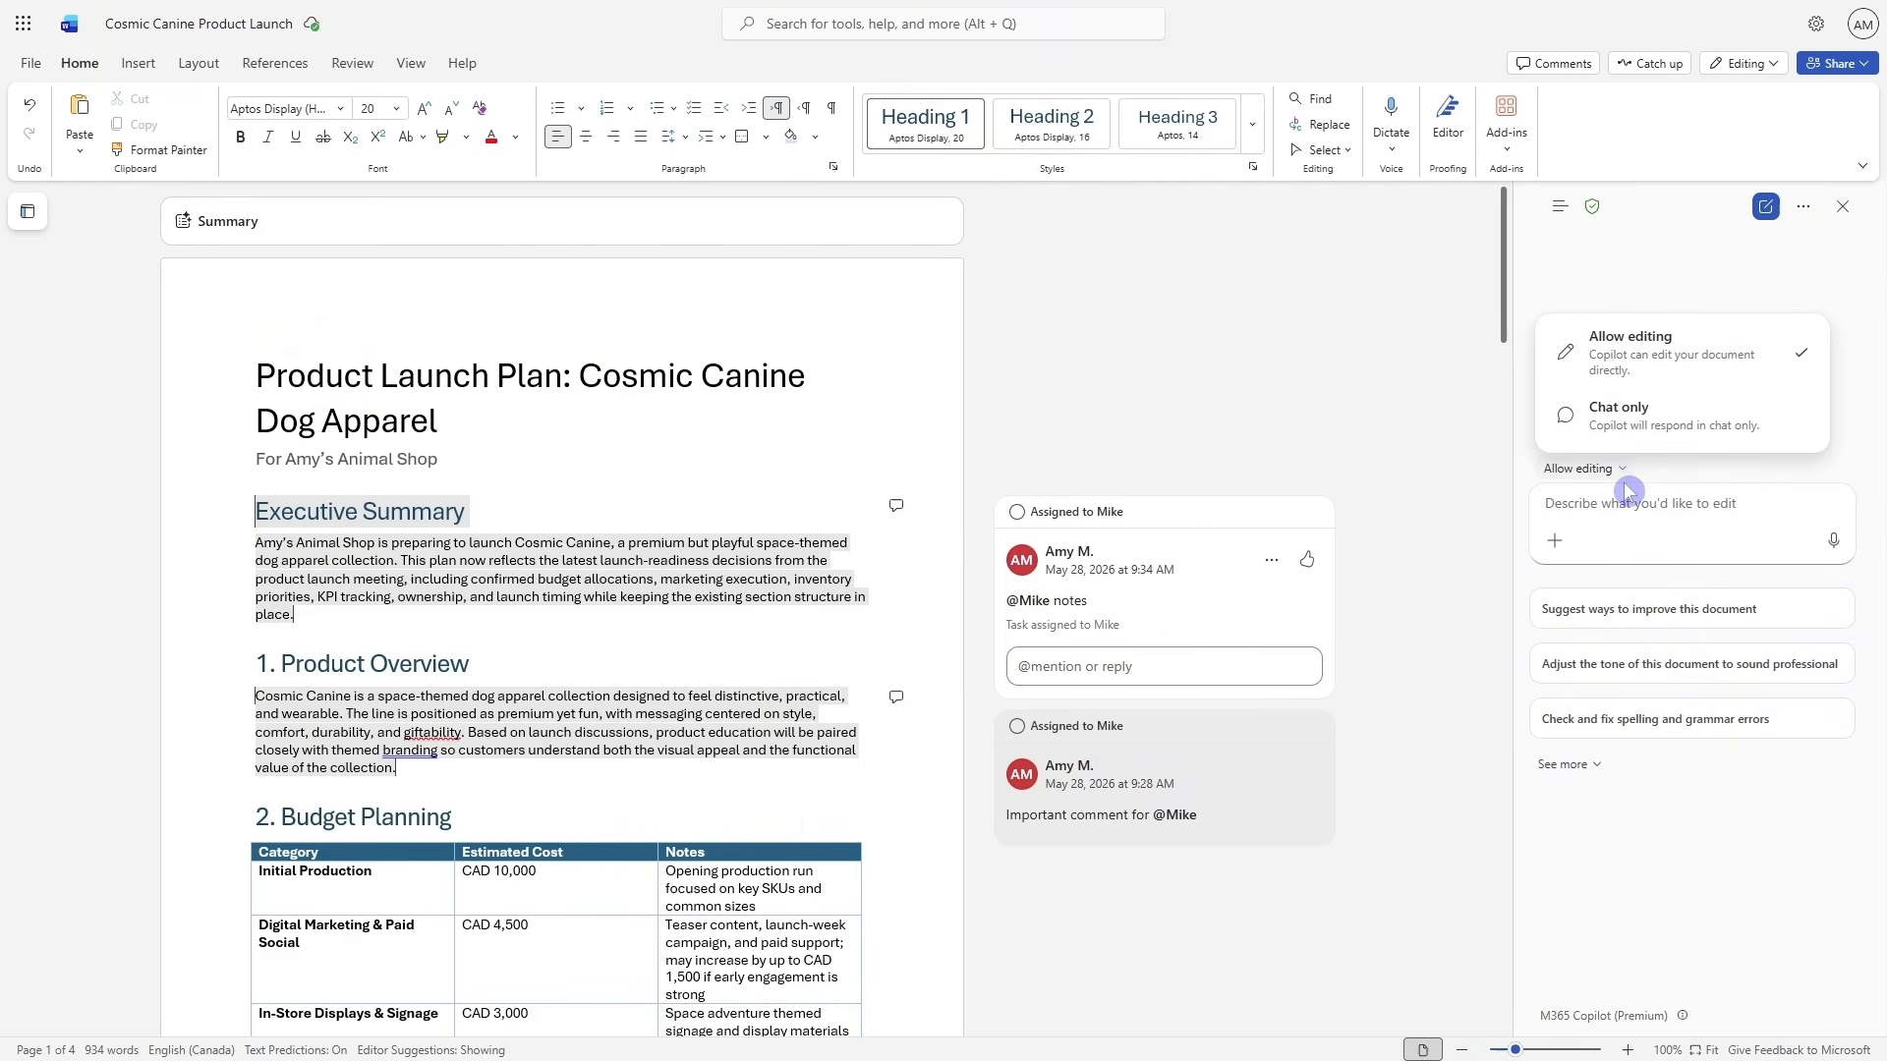
click(1694, 424)
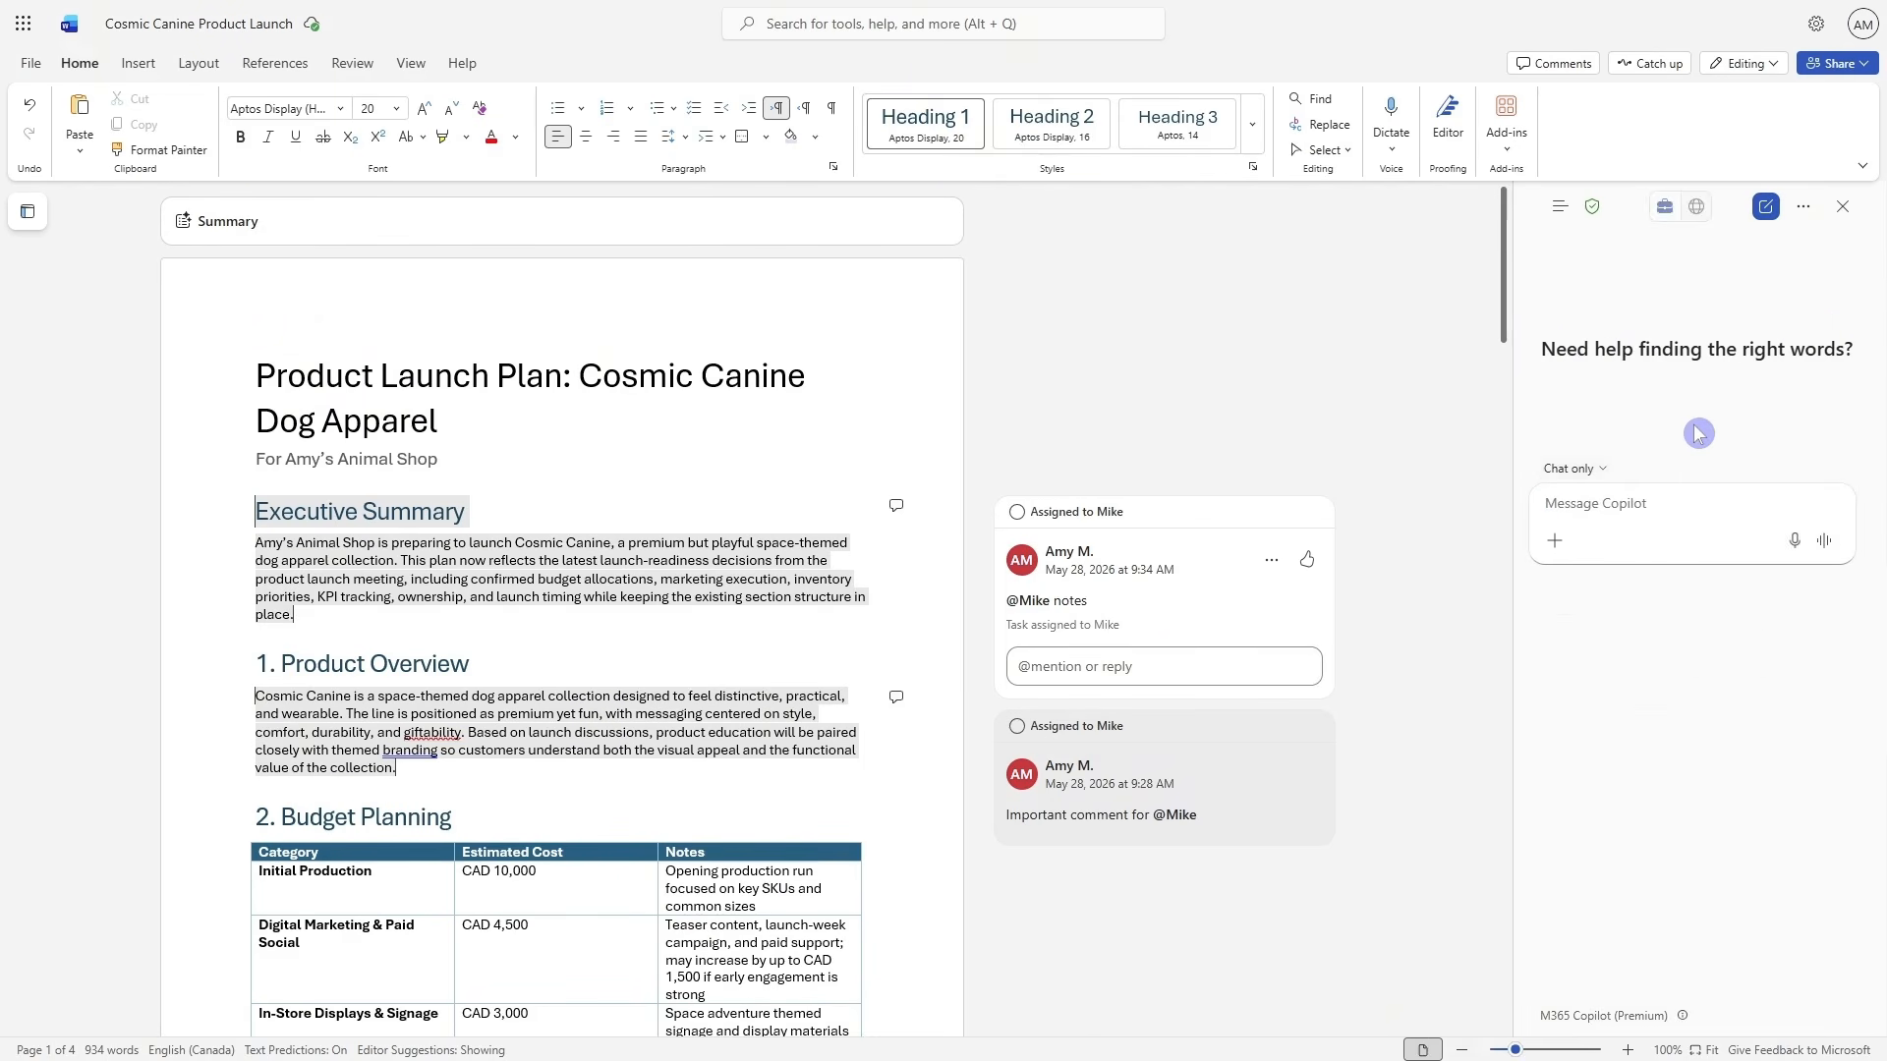
click(1644, 503)
text(generate an image of a blue heeler wearing a space suit and driving a spaceship in the galaxy)
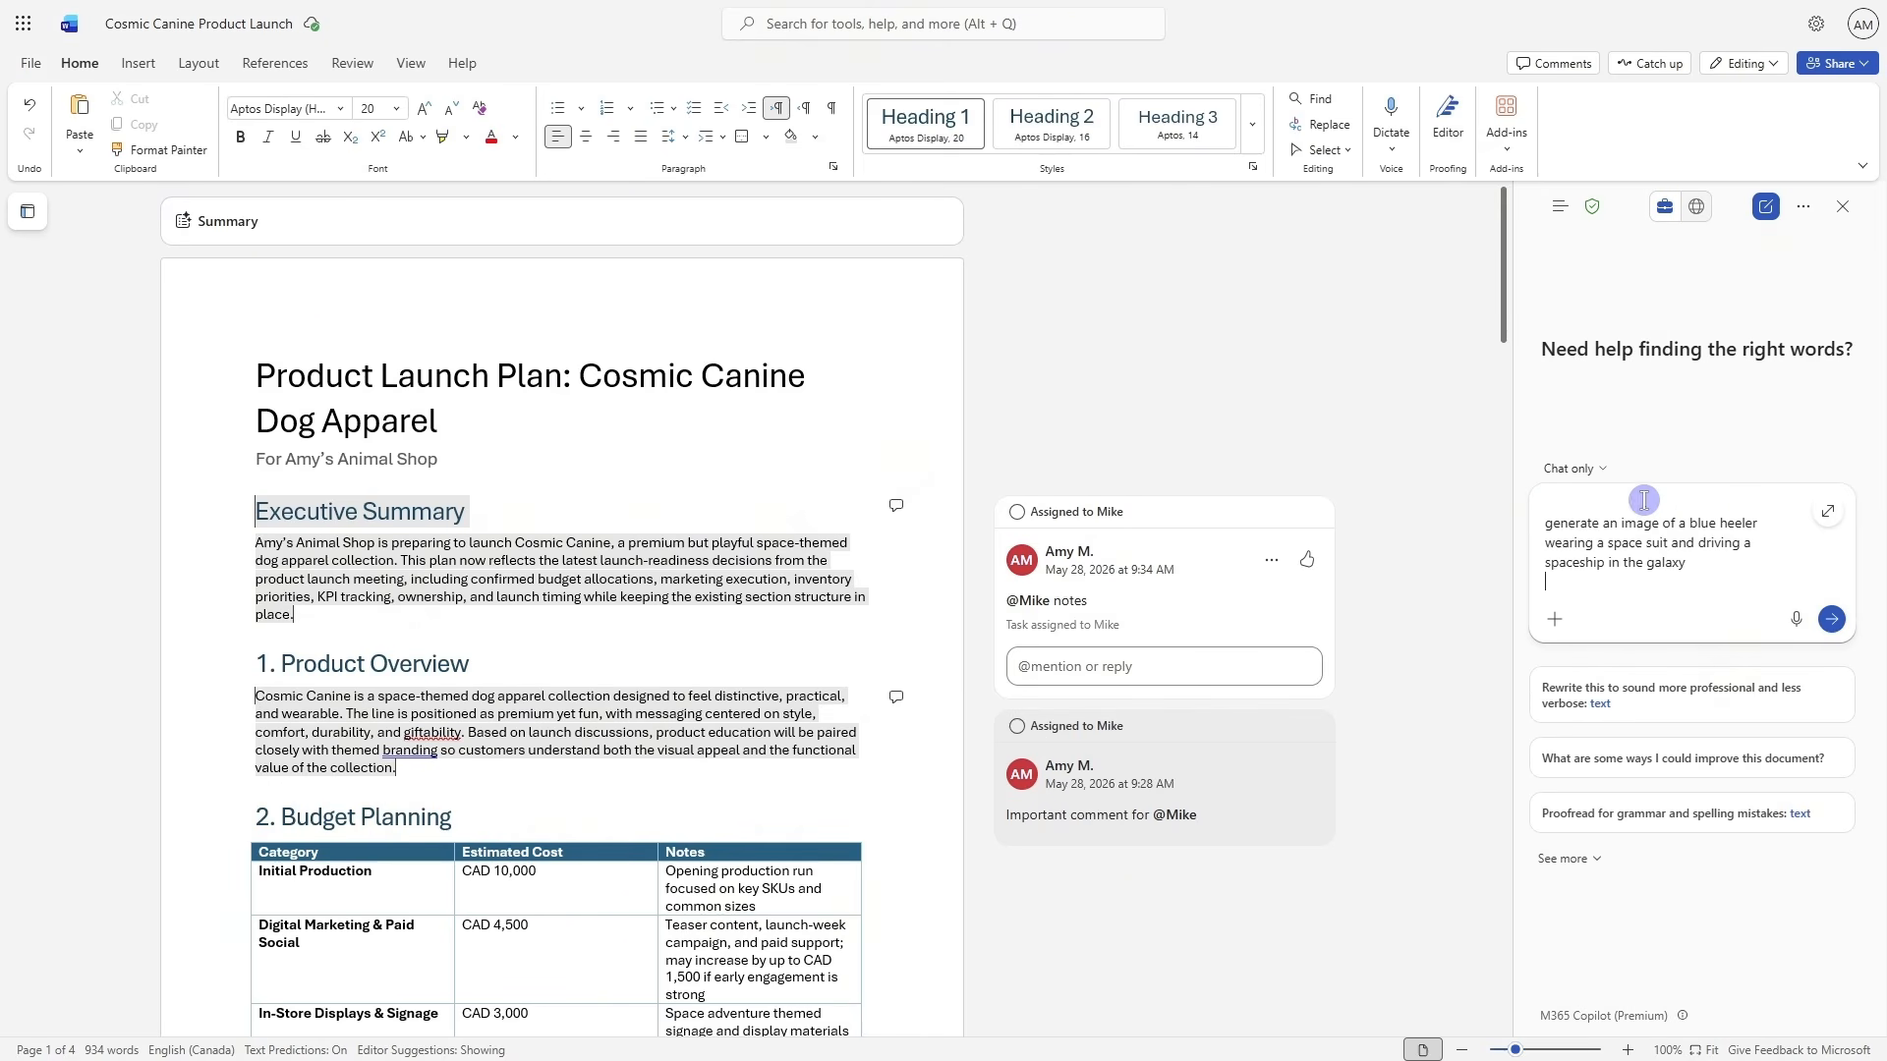
click(1833, 622)
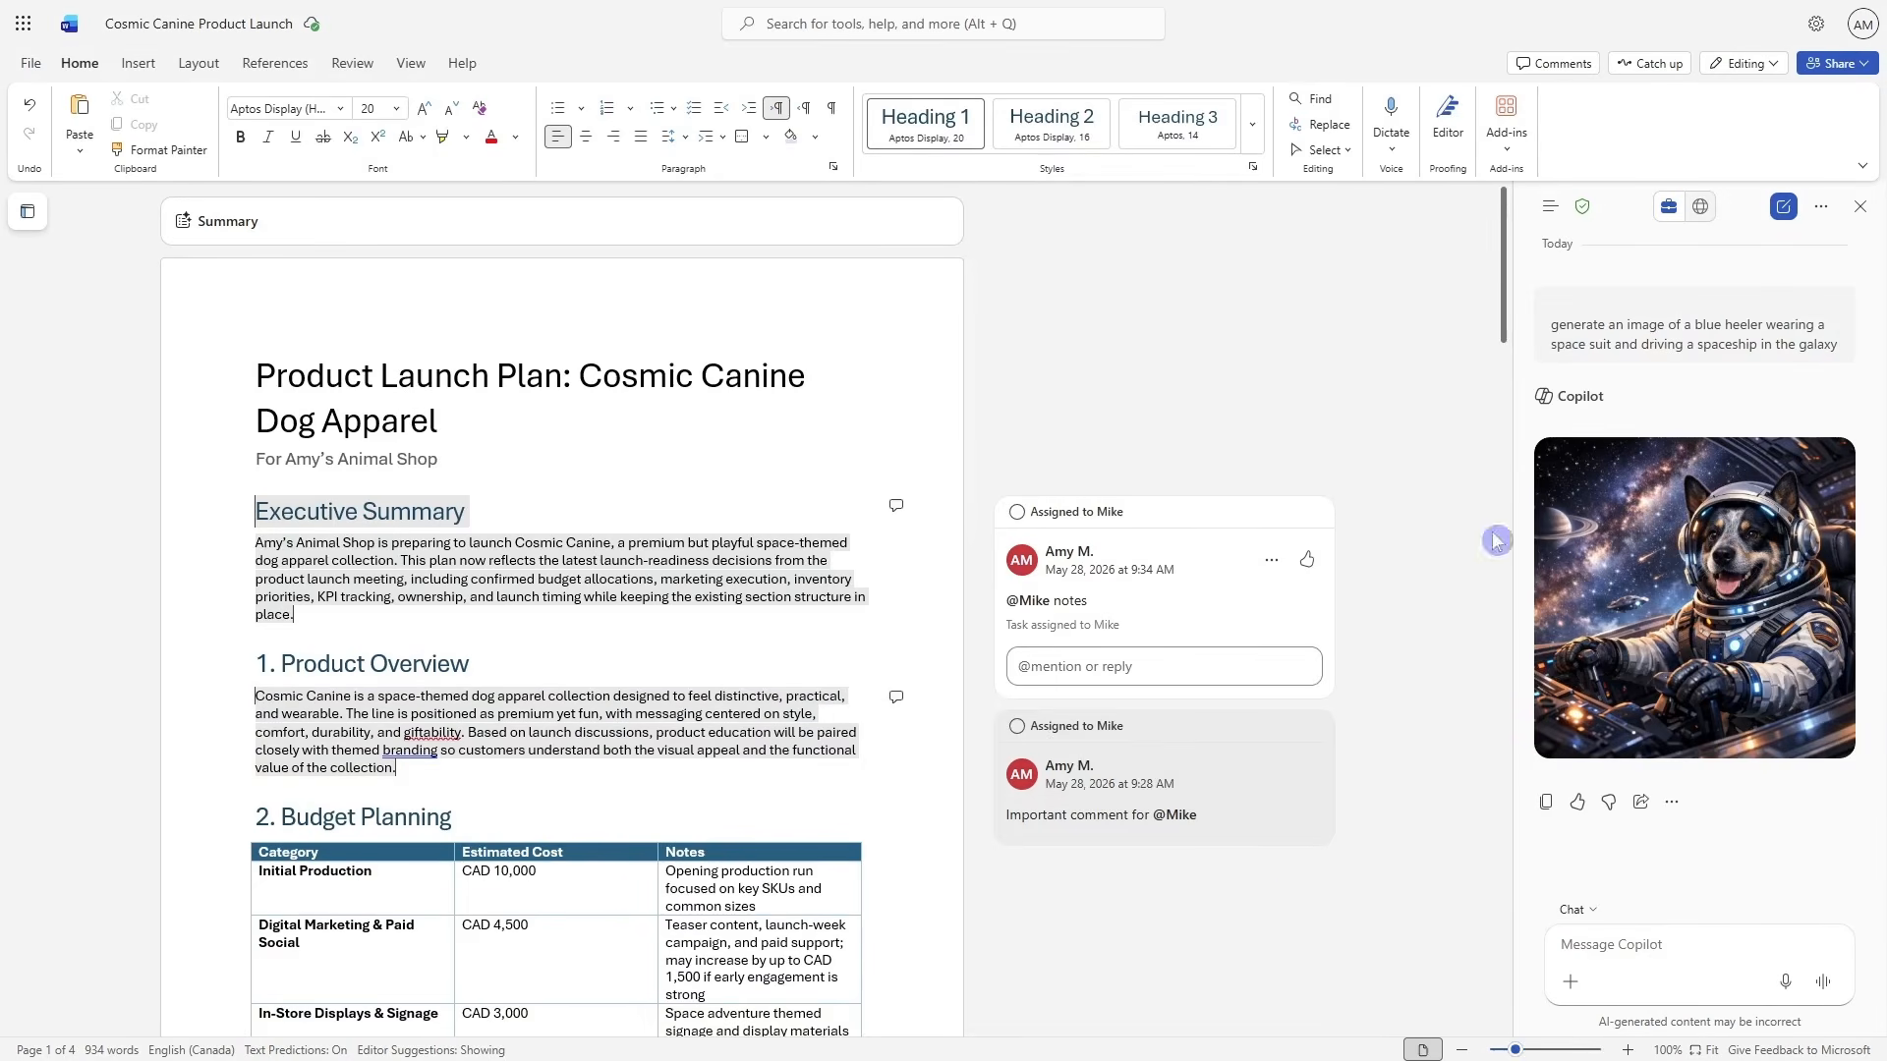
Insert the generated image on a new line between the document's subtitle and the Executive Summary, and check its placement
mouse_move(1785, 690)
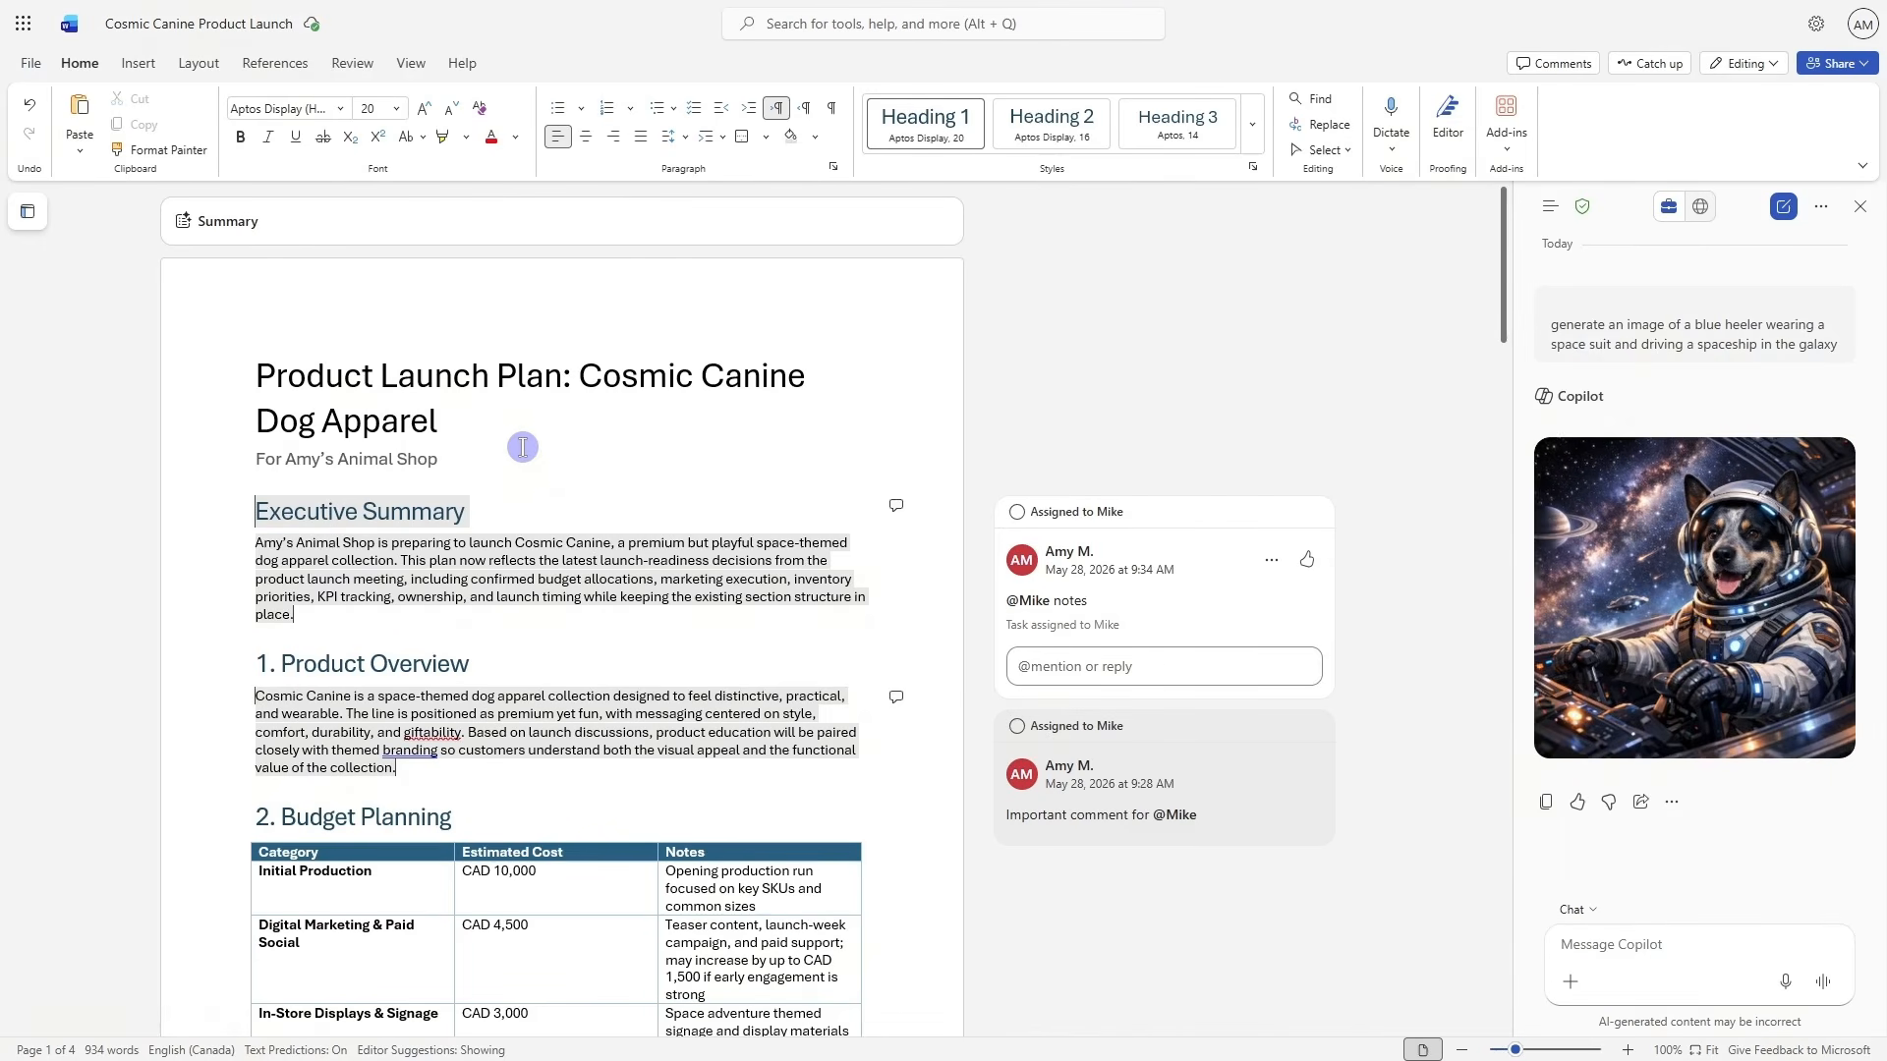
click(491, 465)
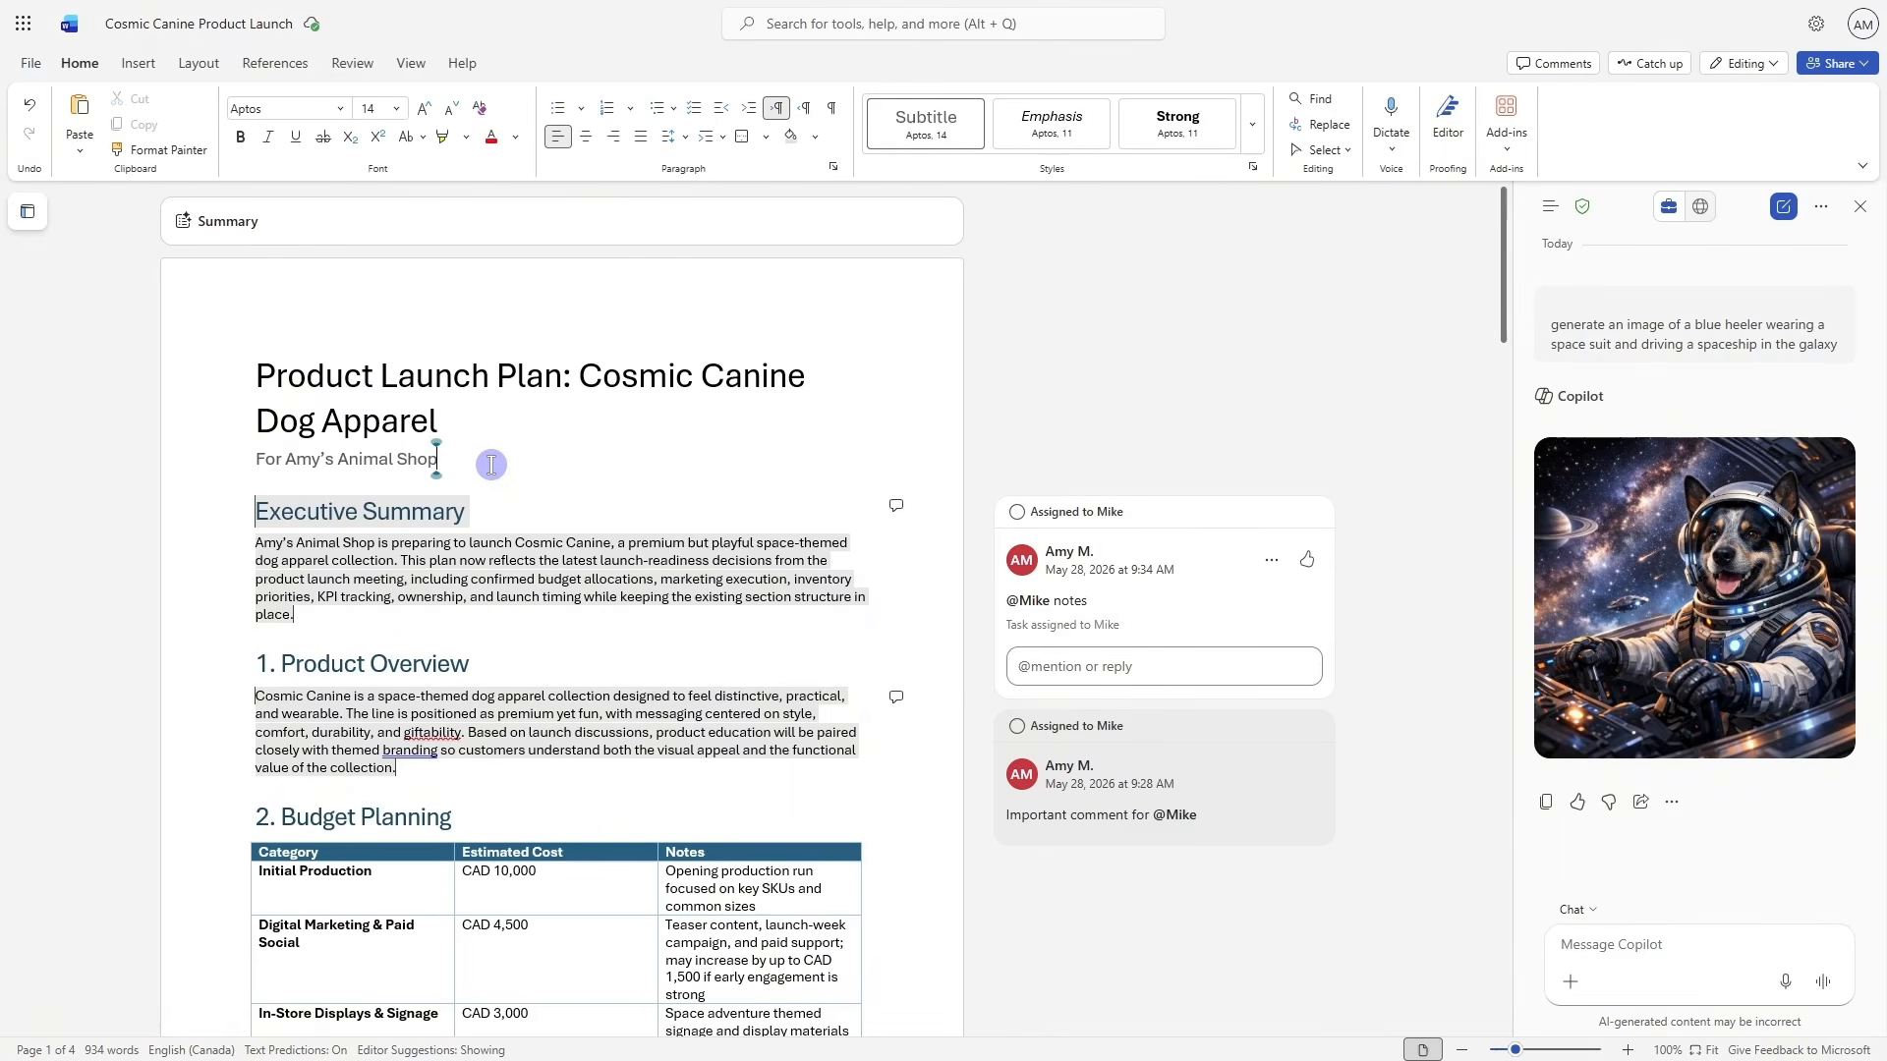
key(Return)
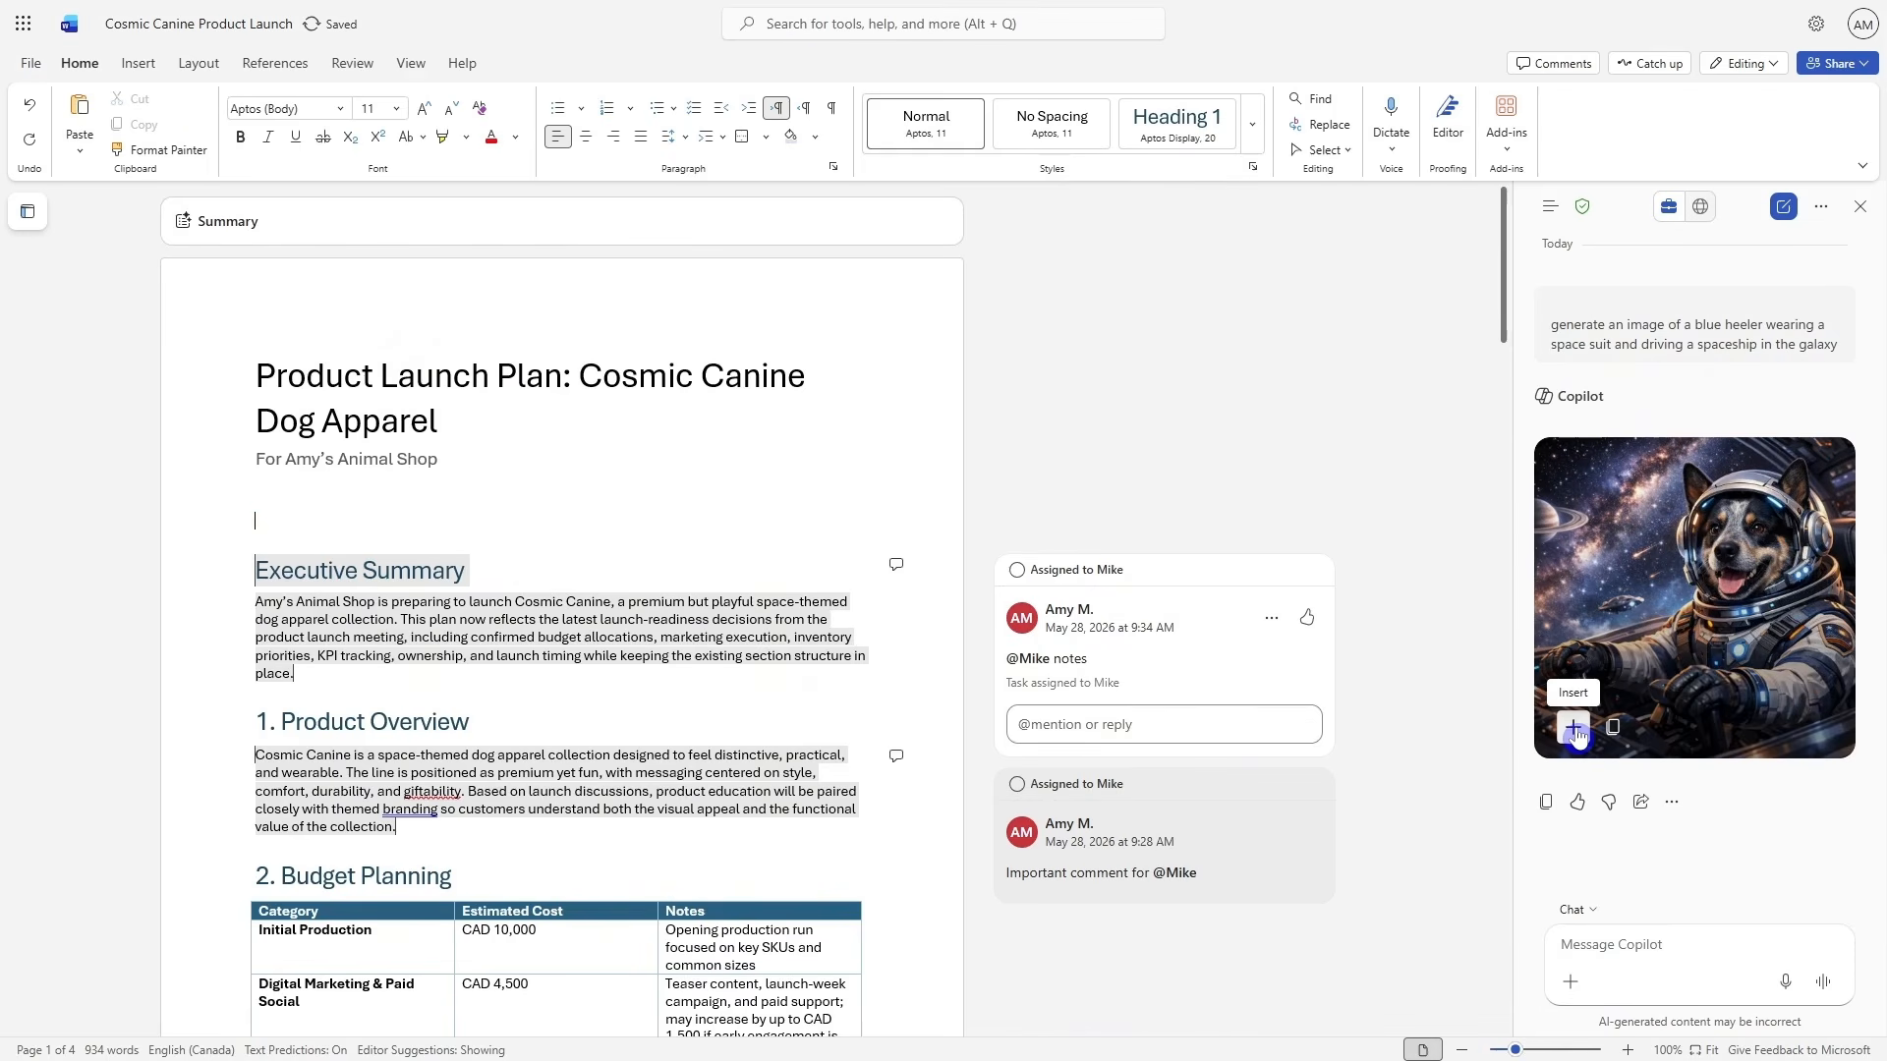
click(1573, 728)
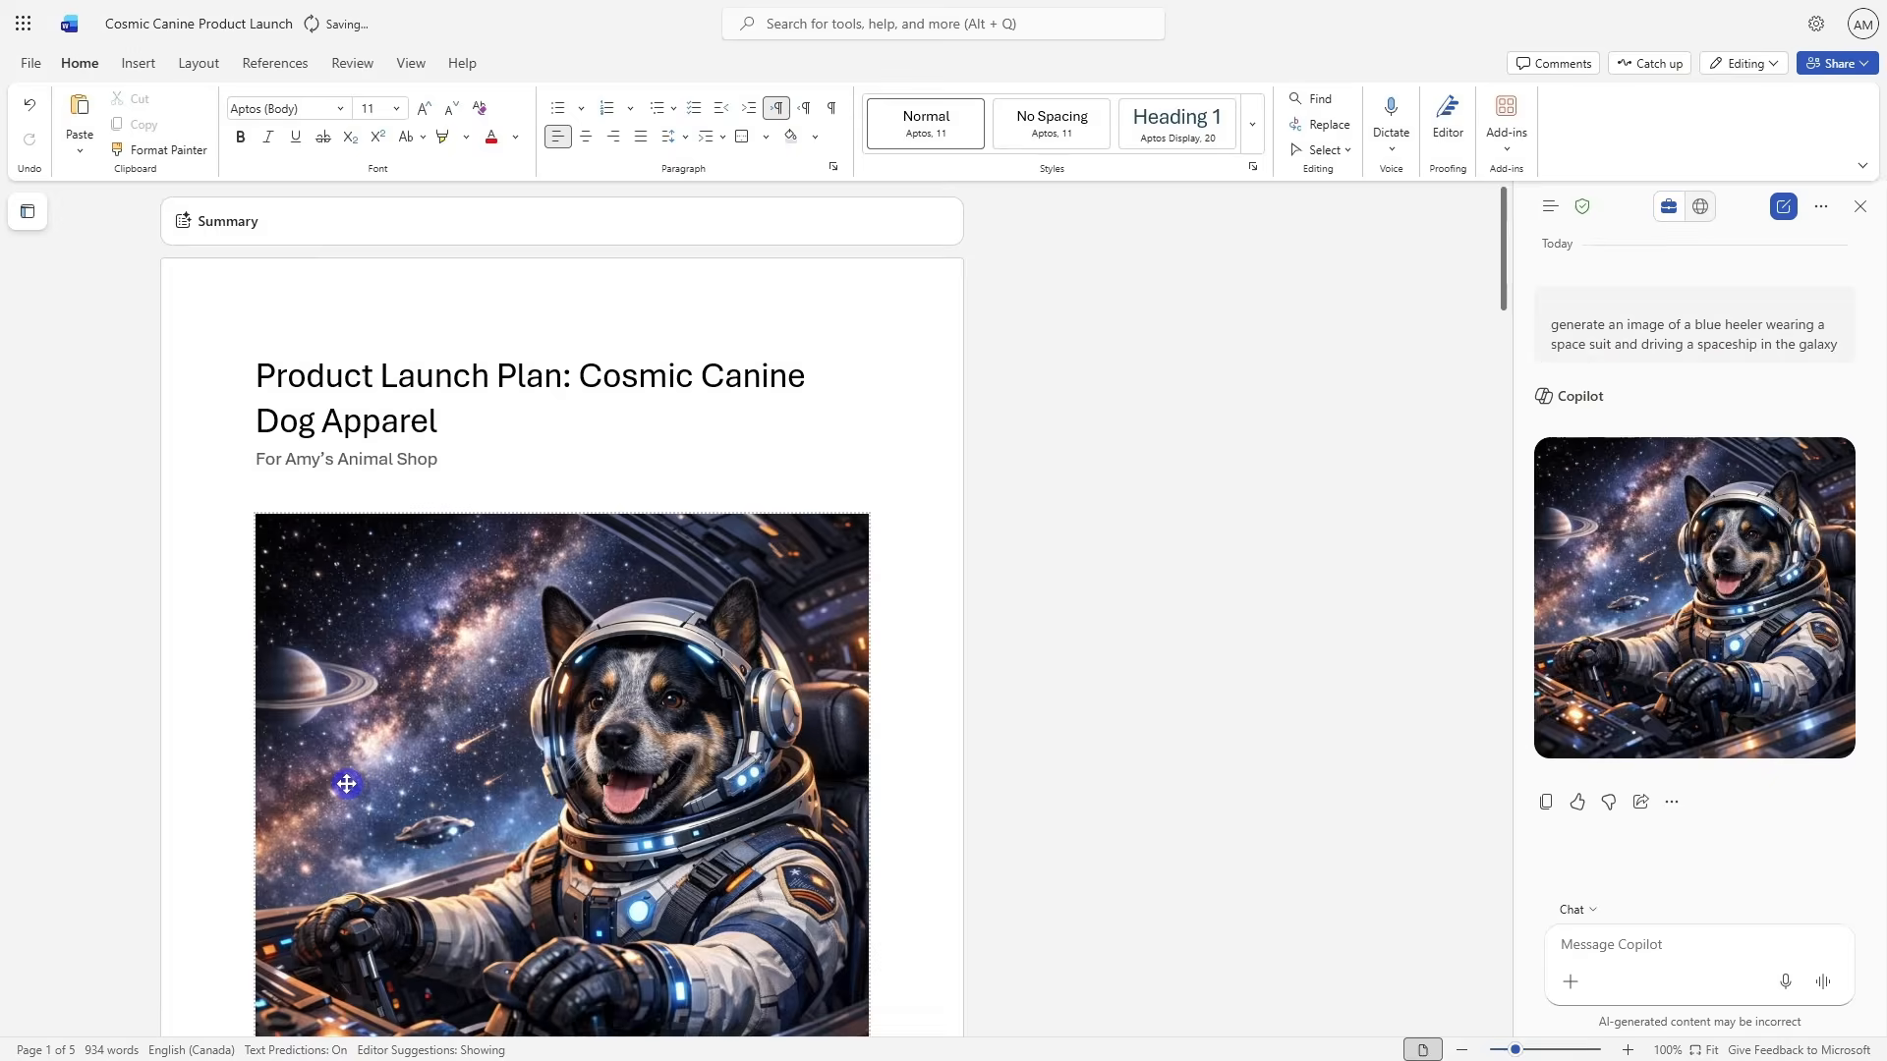
scroll(346, 783, down, 2)
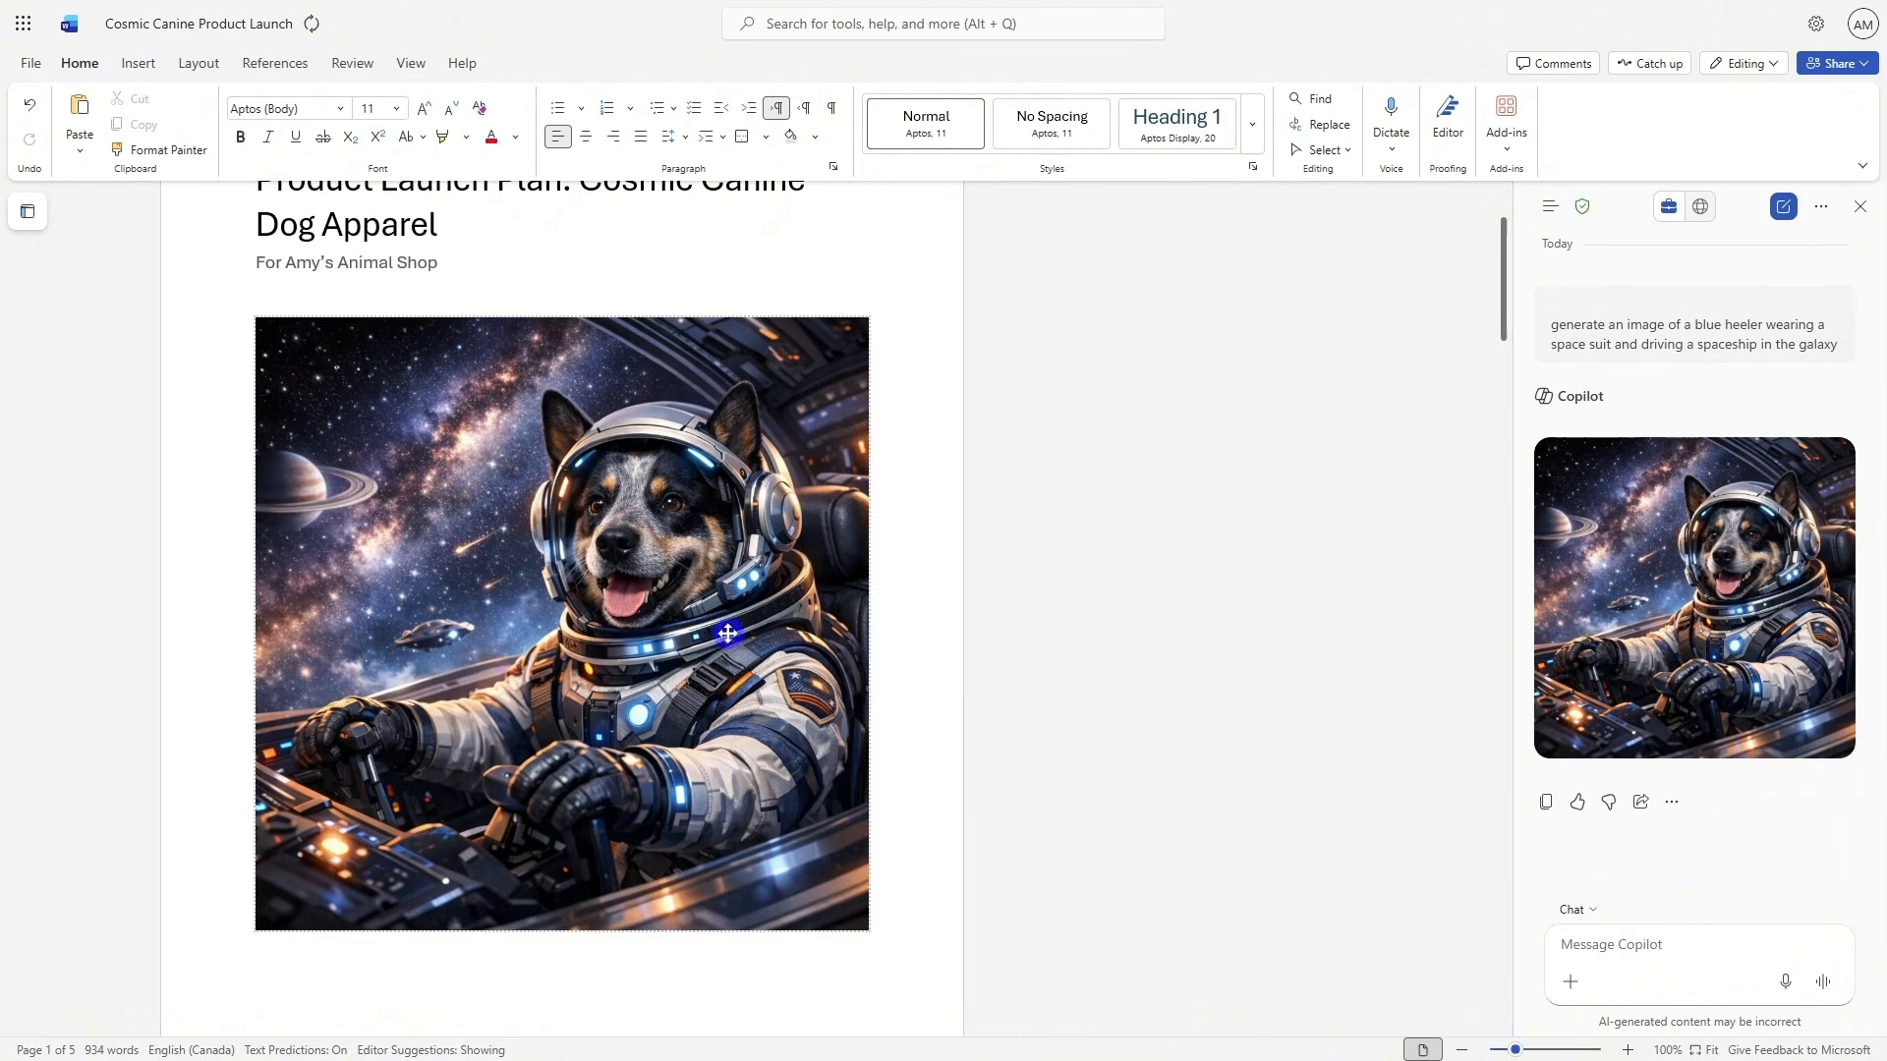
scroll(926, 759, up, 2)
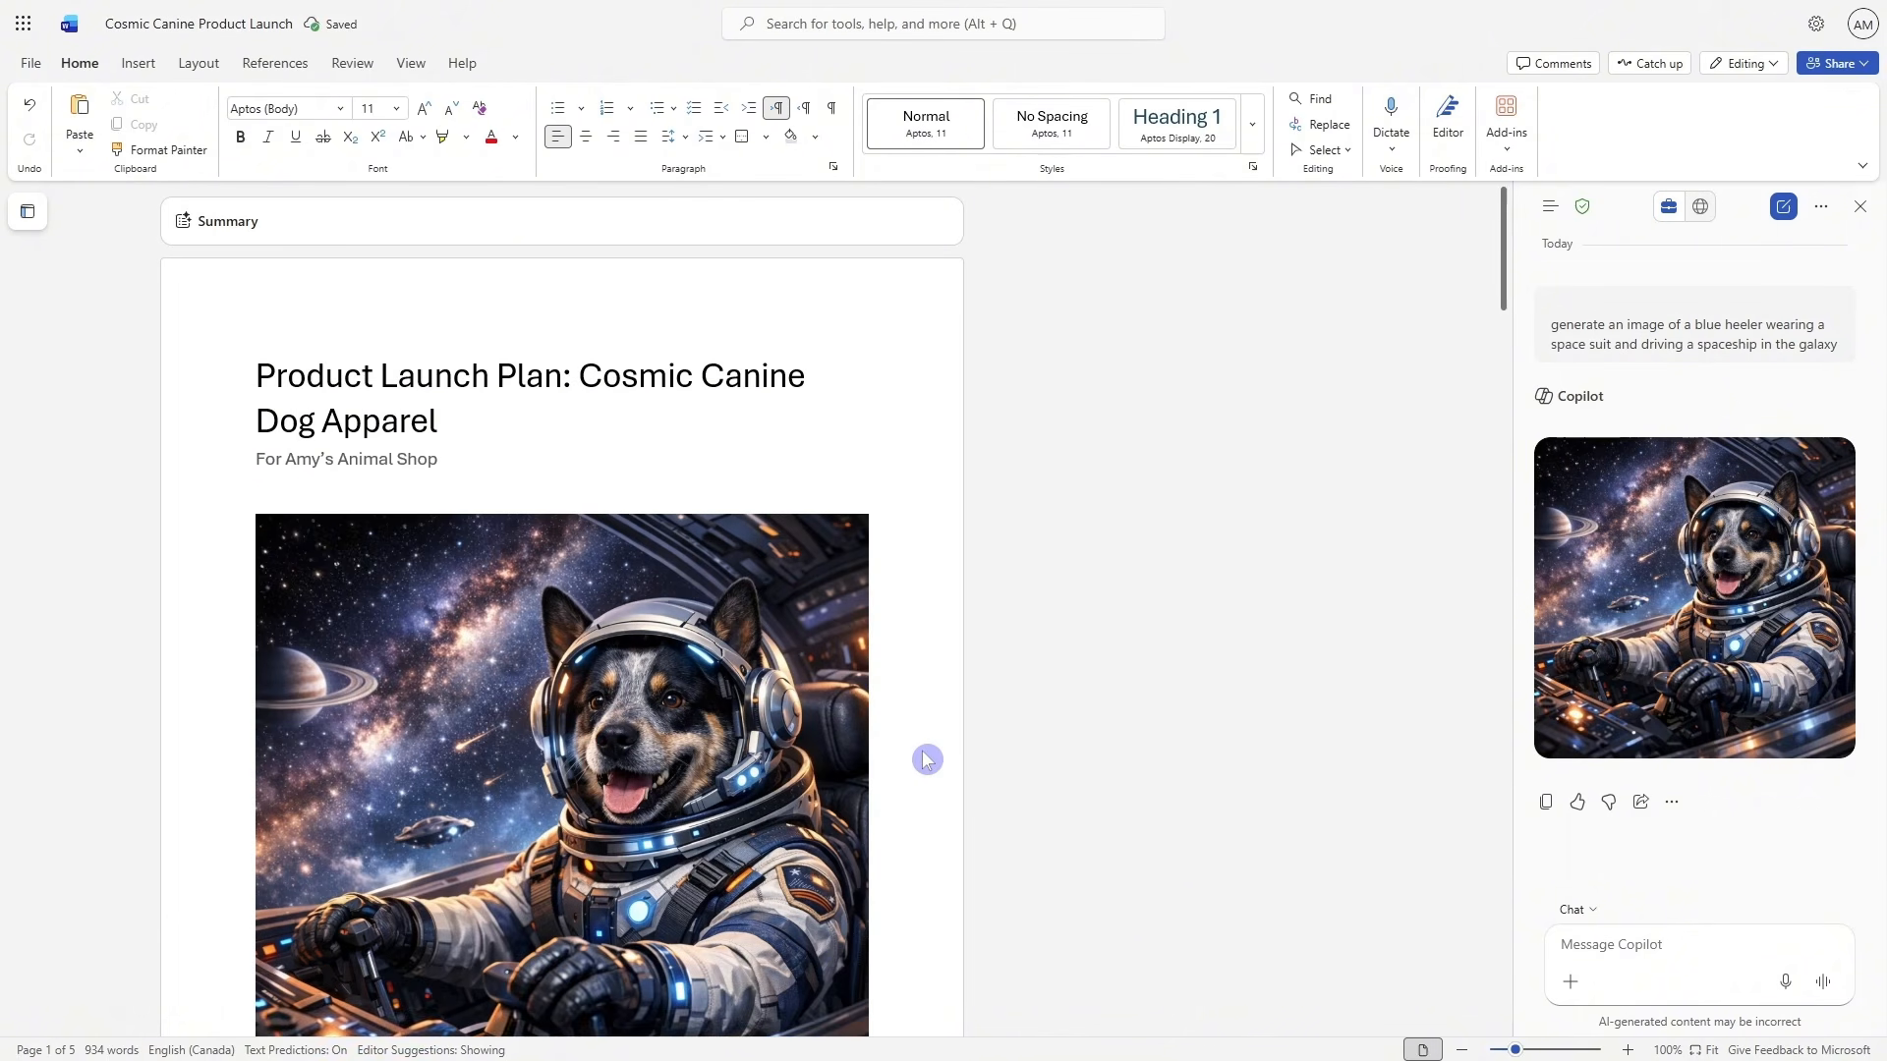